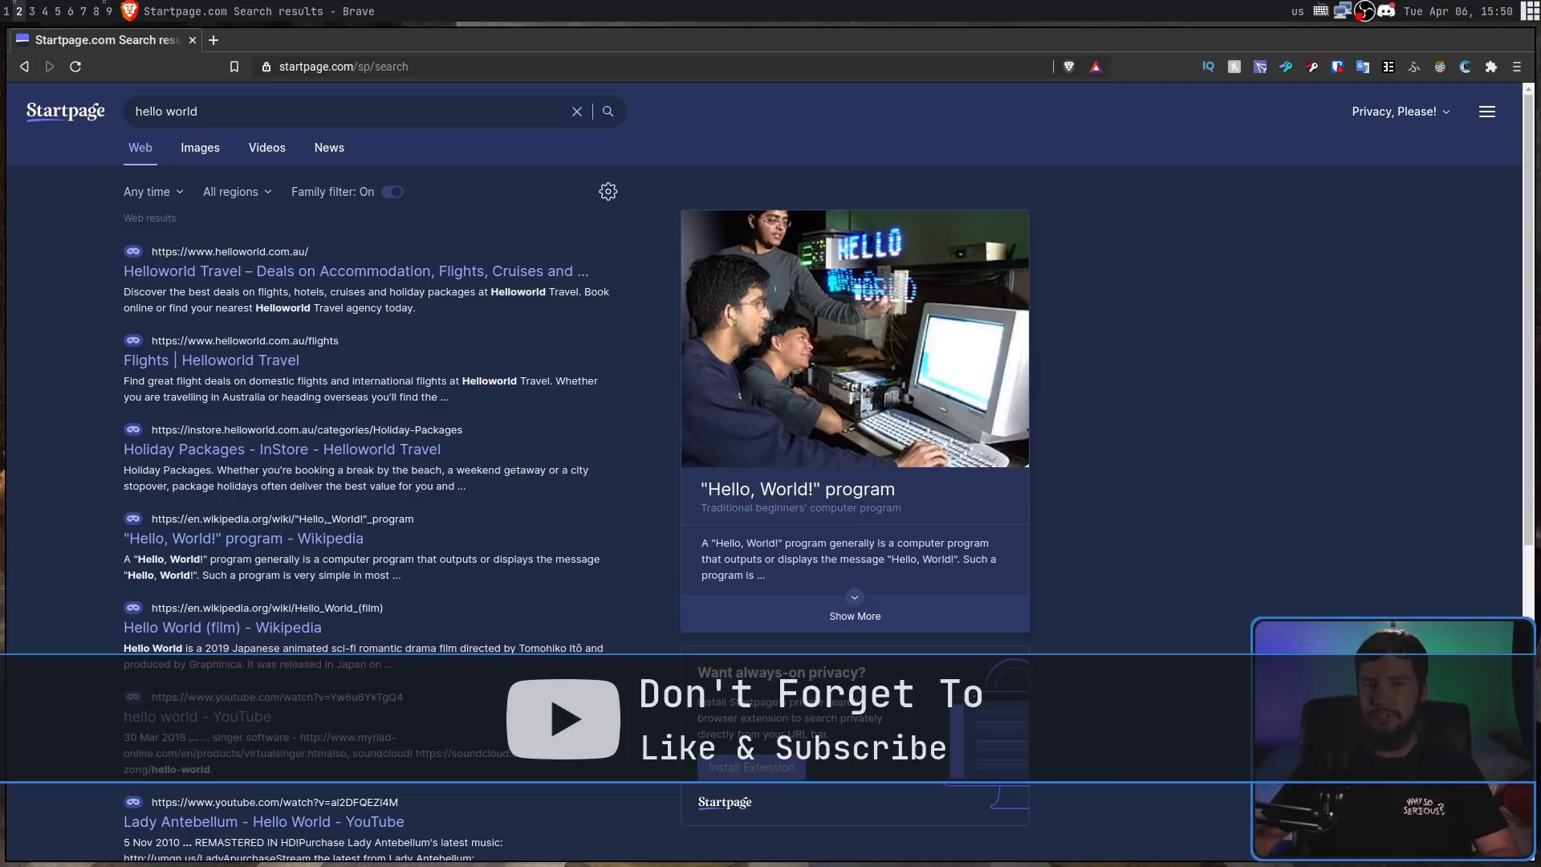
Step: Refine the Startpage query to 'hello world python' and run the search
{"action": "key", "text": "f"}
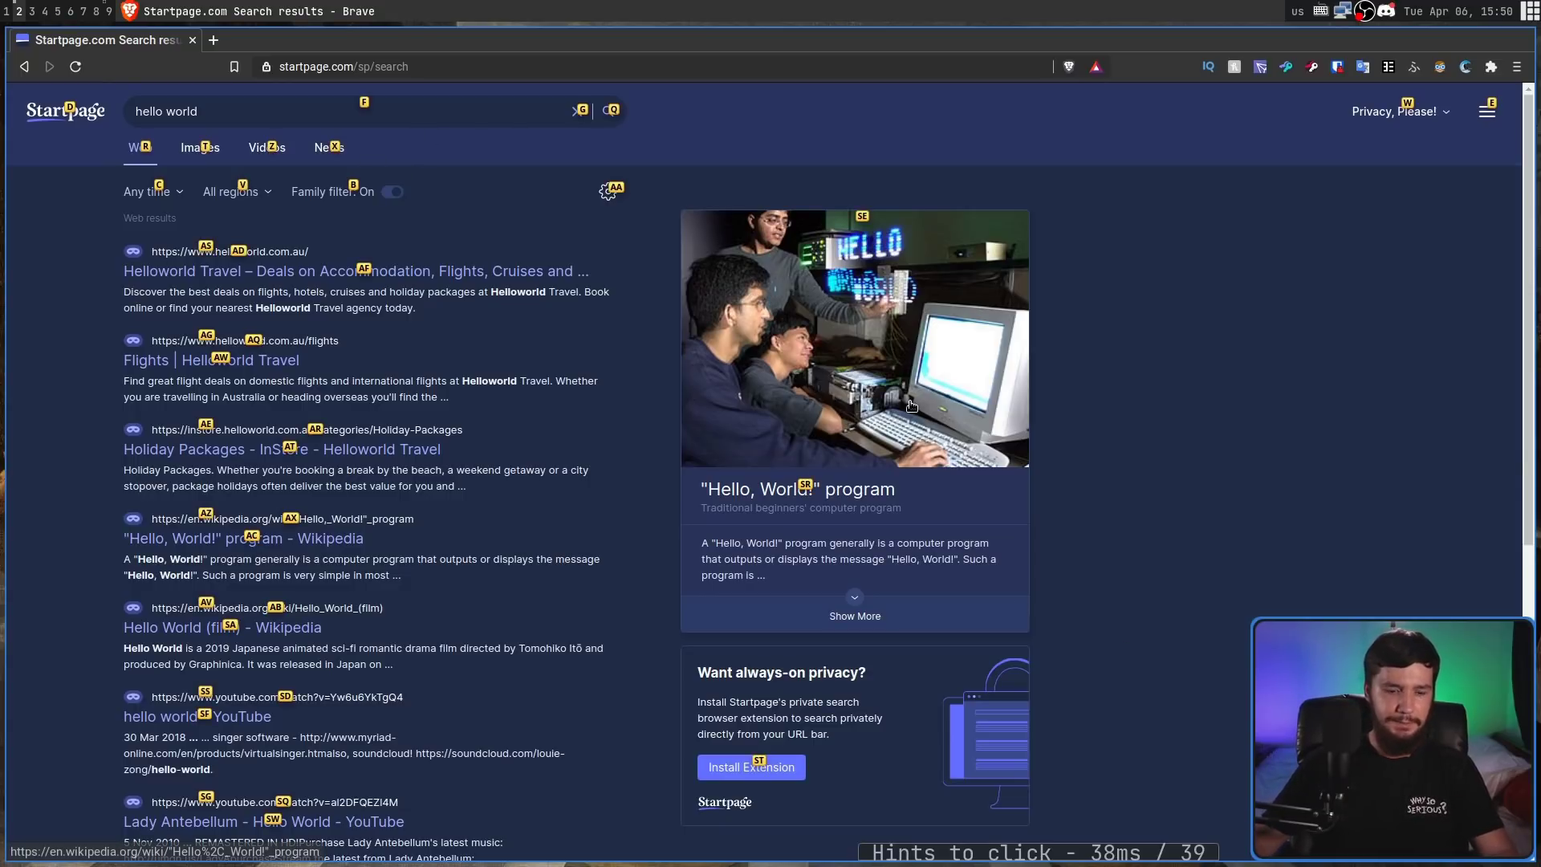
{"action": "key", "text": "f"}
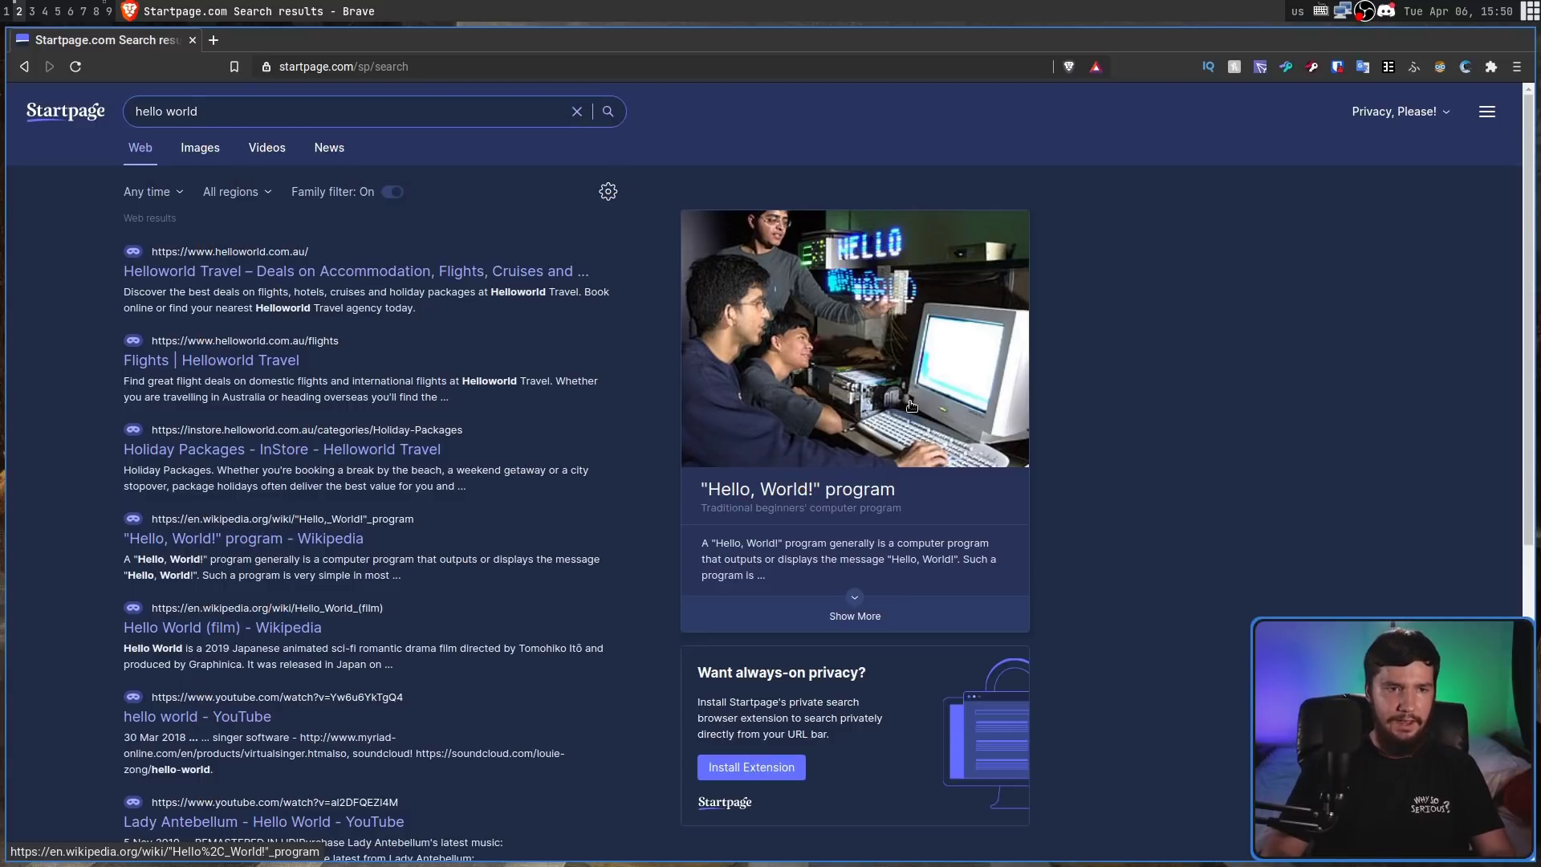
{"action": "key", "text": "BackSpace"}
{"action": "key", "text": "BackSpace"}
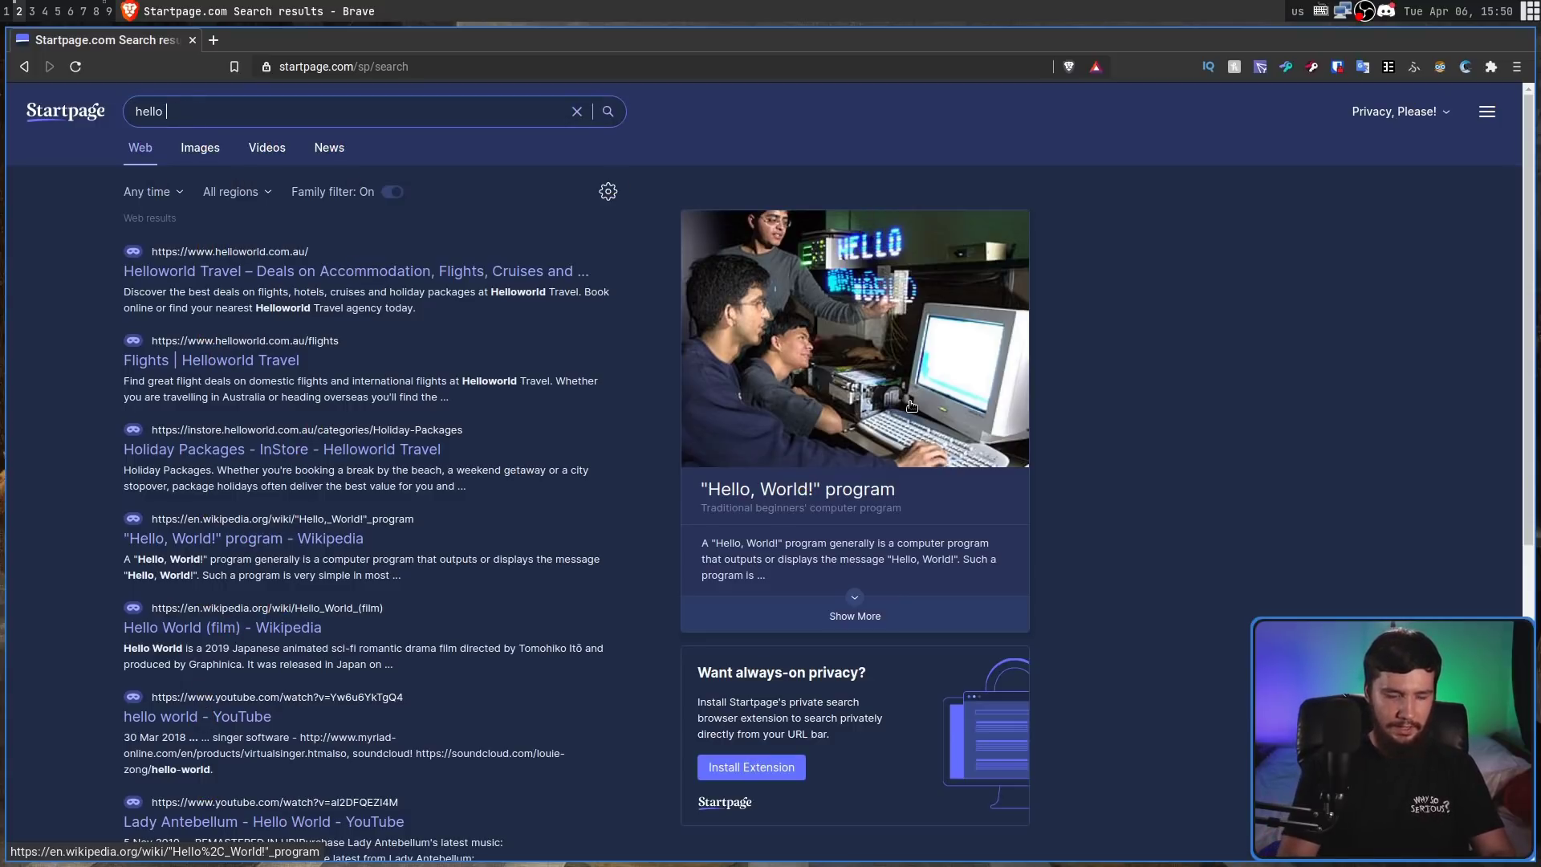
{"action": "type", "text": "world python"}
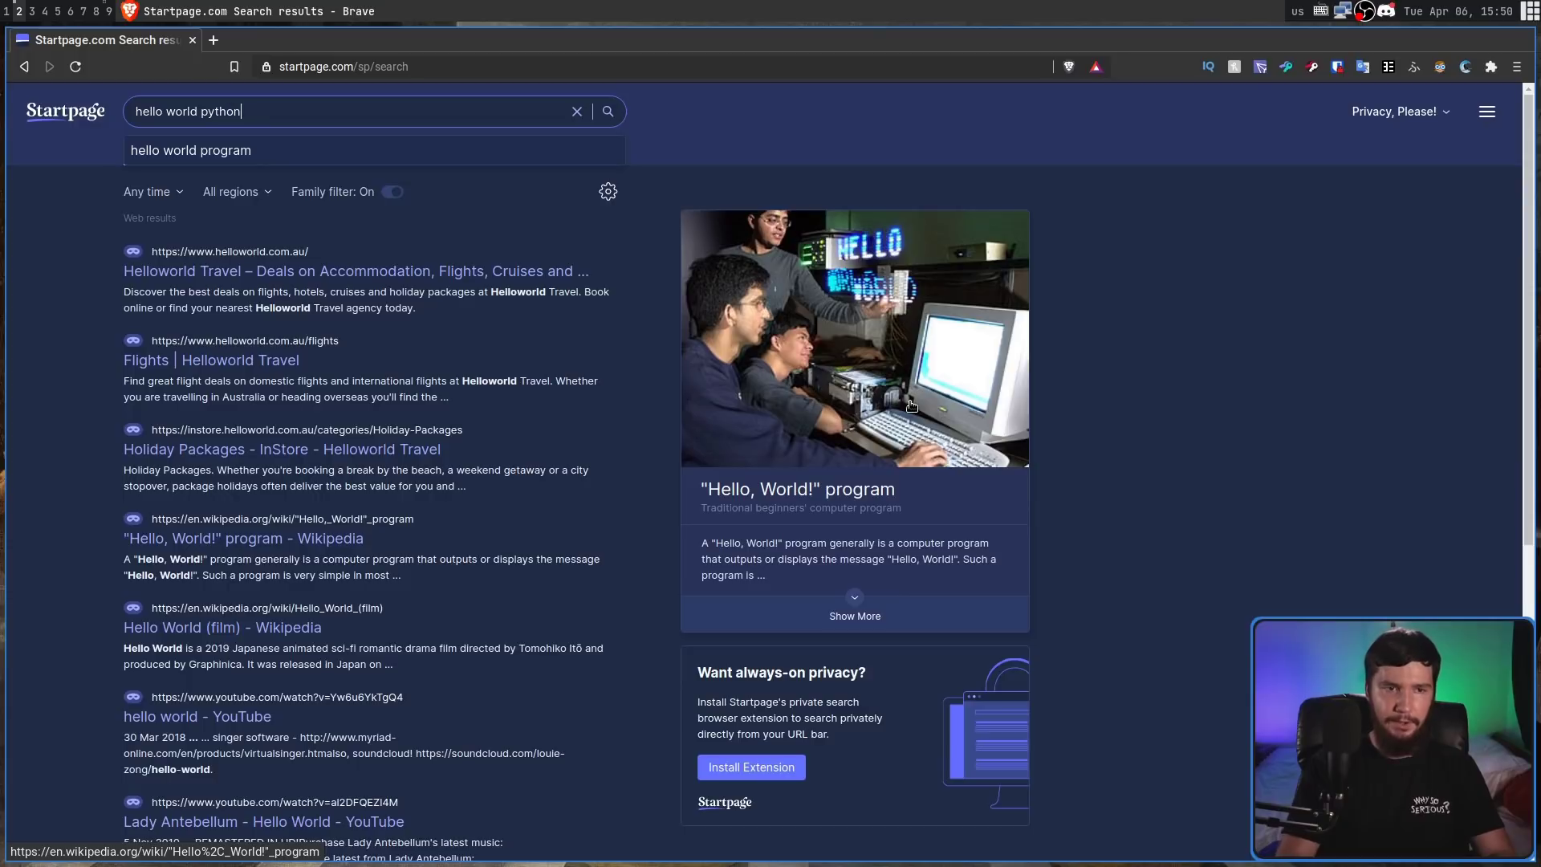
{"action": "key", "text": "Return"}
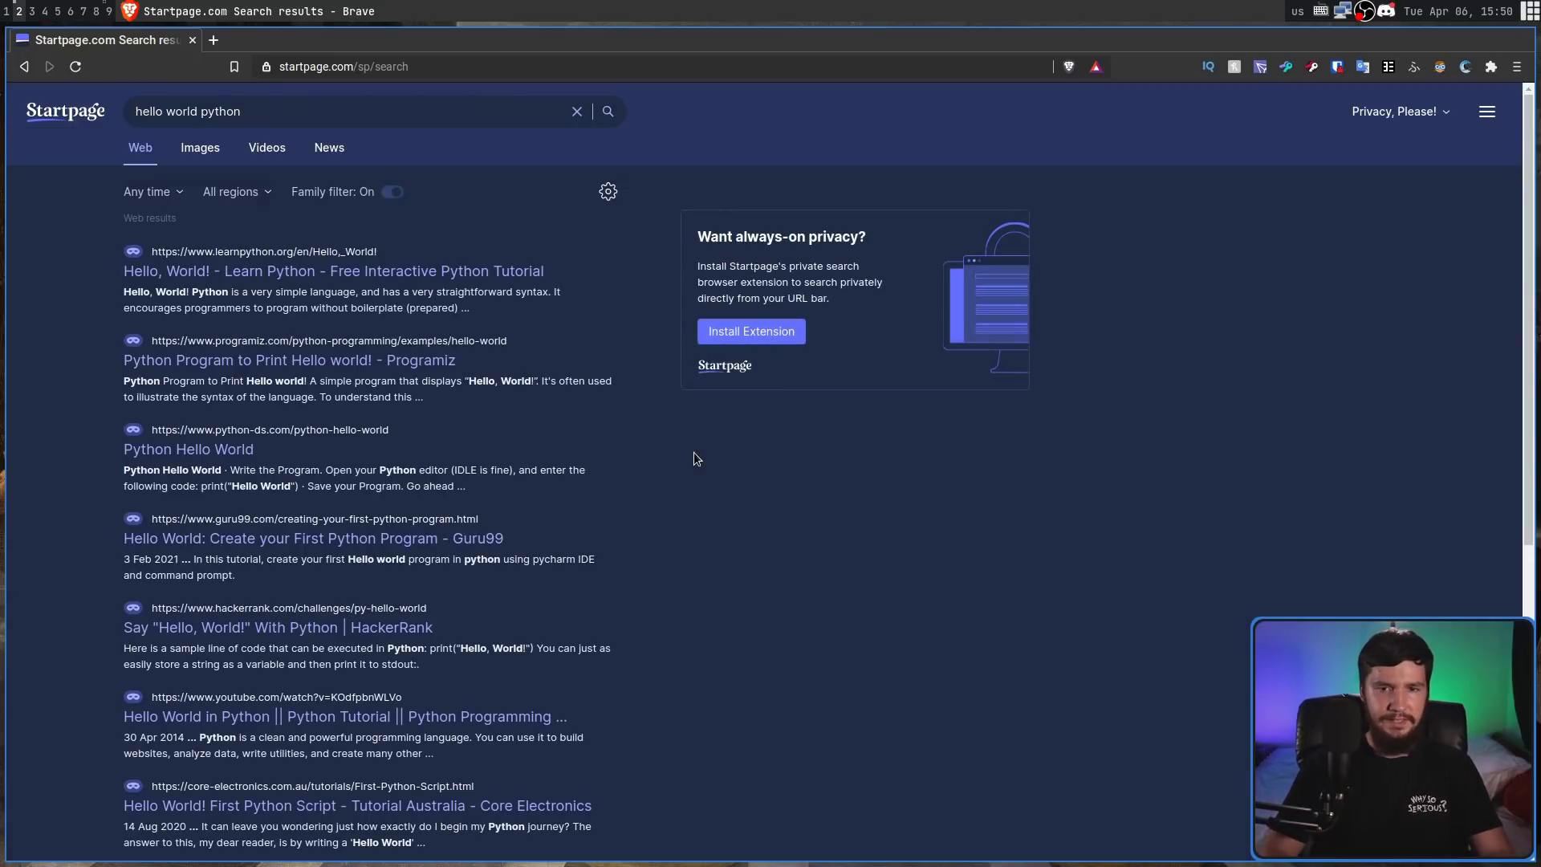
Step: Open the learnpython.org 'Hello, World!' result in a new tab via hint labels
{"action": "key", "text": "f"}
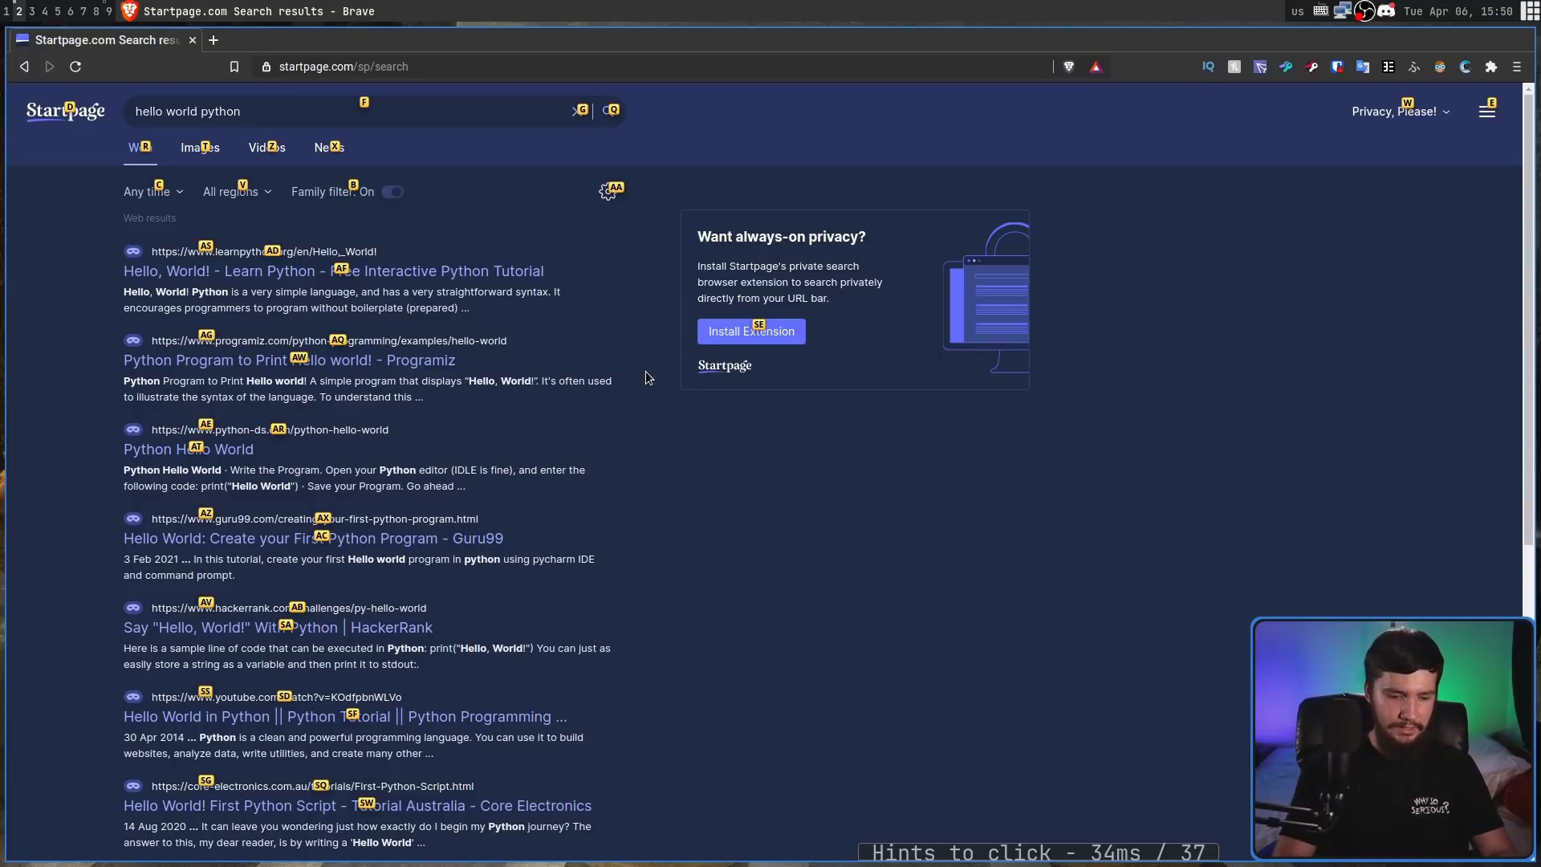
{"action": "key", "text": "a"}
{"action": "key", "text": "f"}
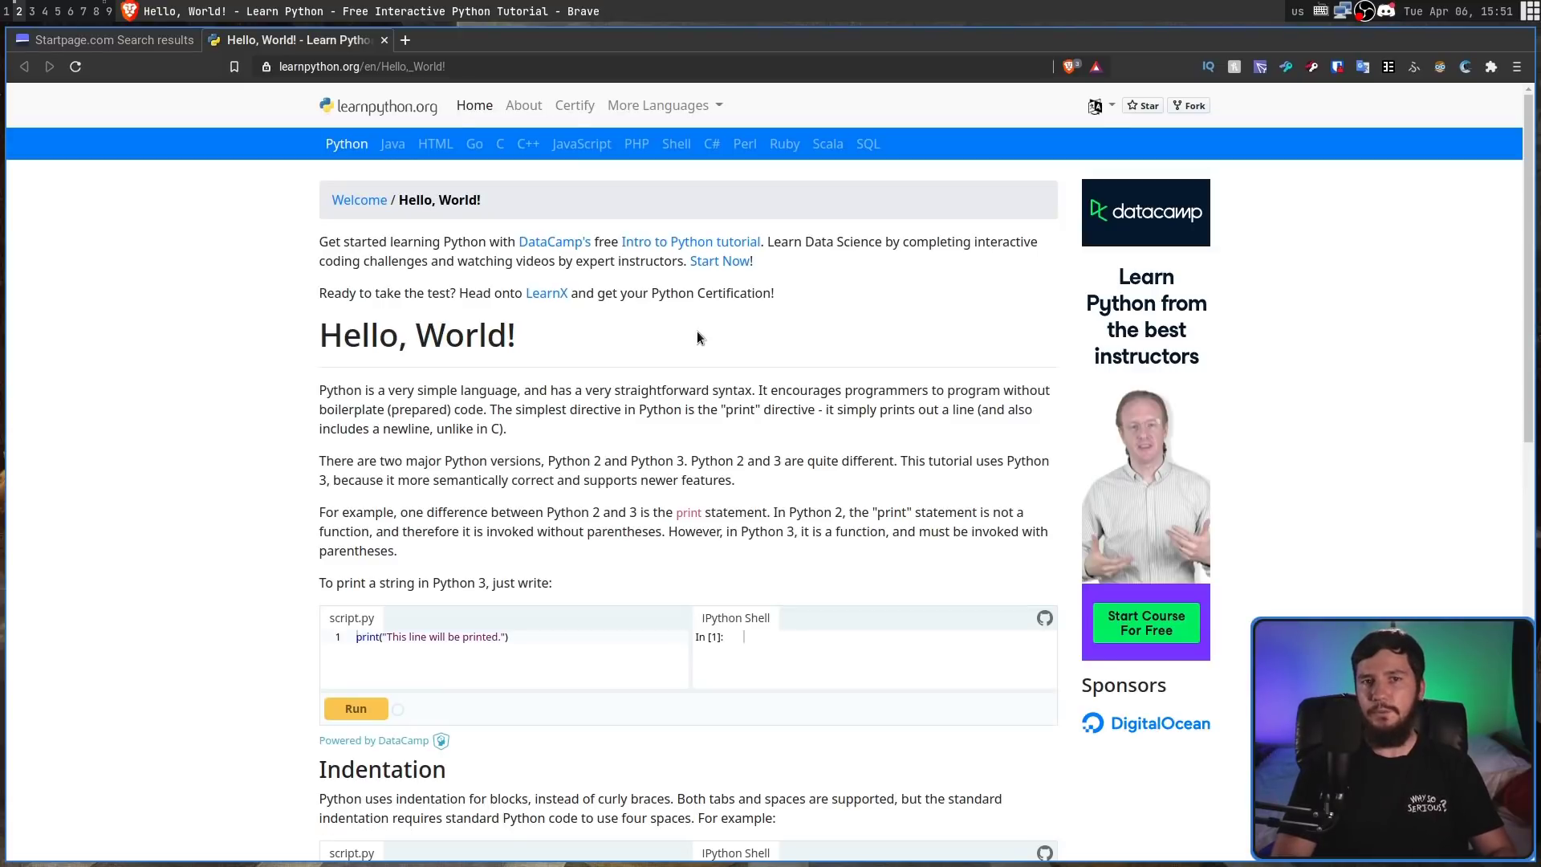
Step: Scroll the Hello, World! page, search it for 'hello', then clear the match highlights
{"action": "scroll", "coordinate": [697, 337], "scroll_direction": "down", "scroll_amount": 3}
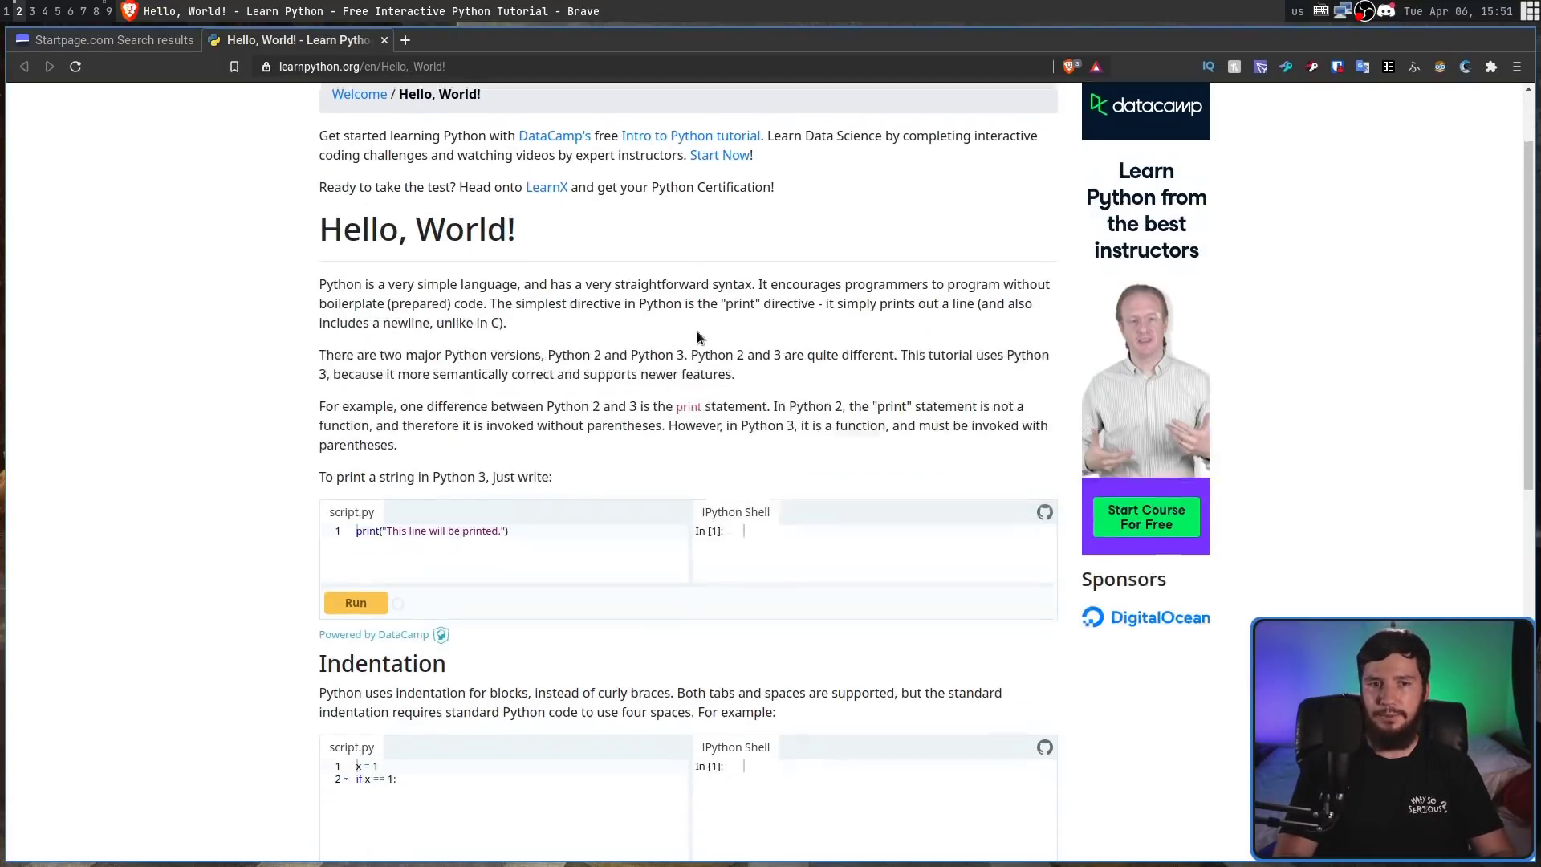
{"action": "scroll", "coordinate": [696, 331], "scroll_direction": "up", "scroll_amount": 2}
{"action": "scroll", "coordinate": [697, 330], "scroll_direction": "up", "scroll_amount": 1}
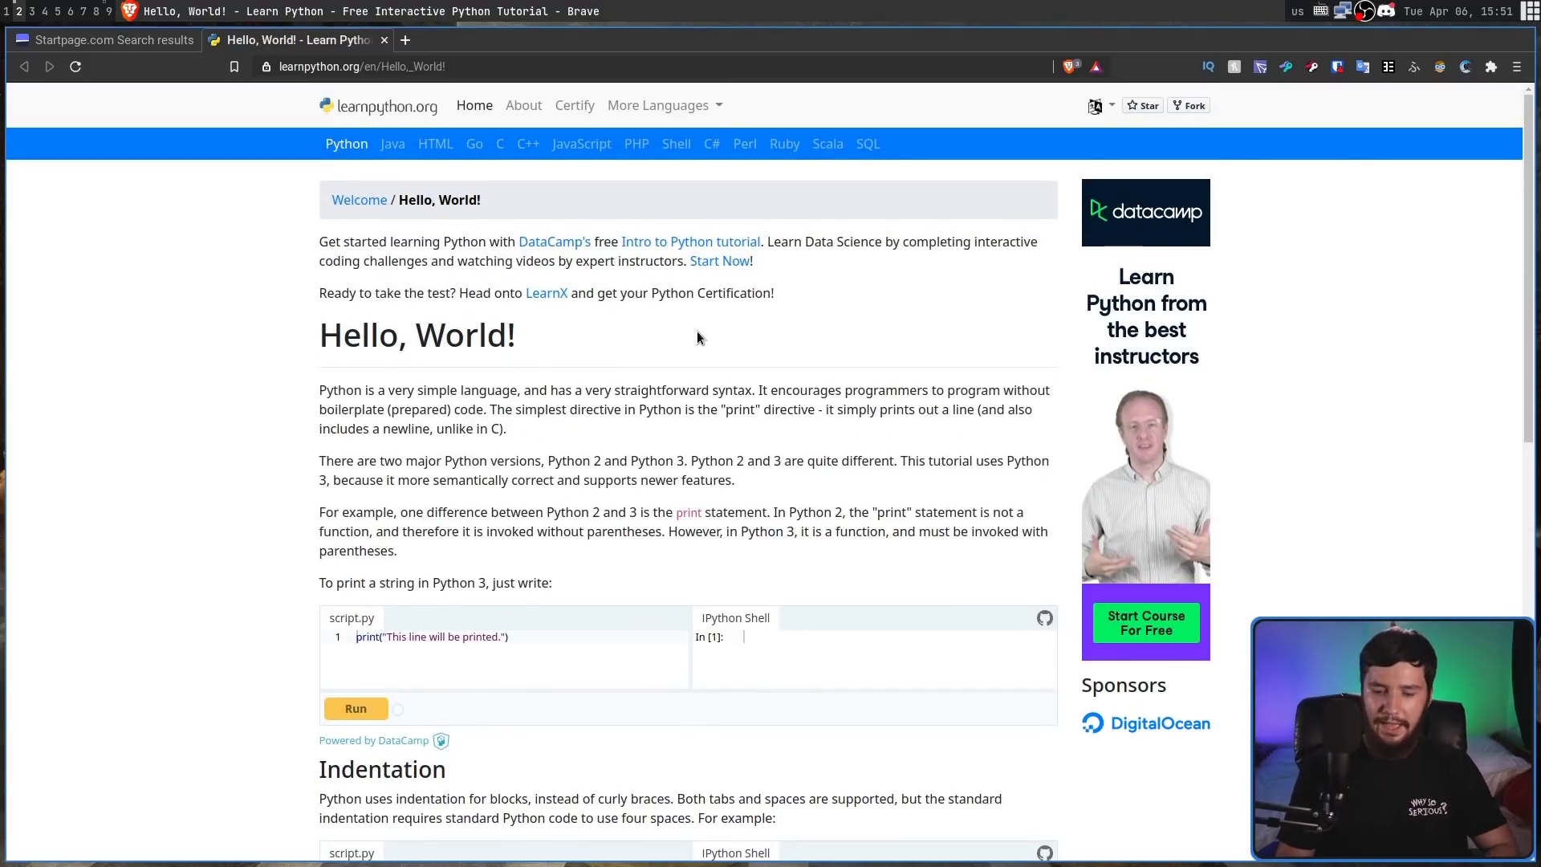
{"action": "key", "text": "slash"}
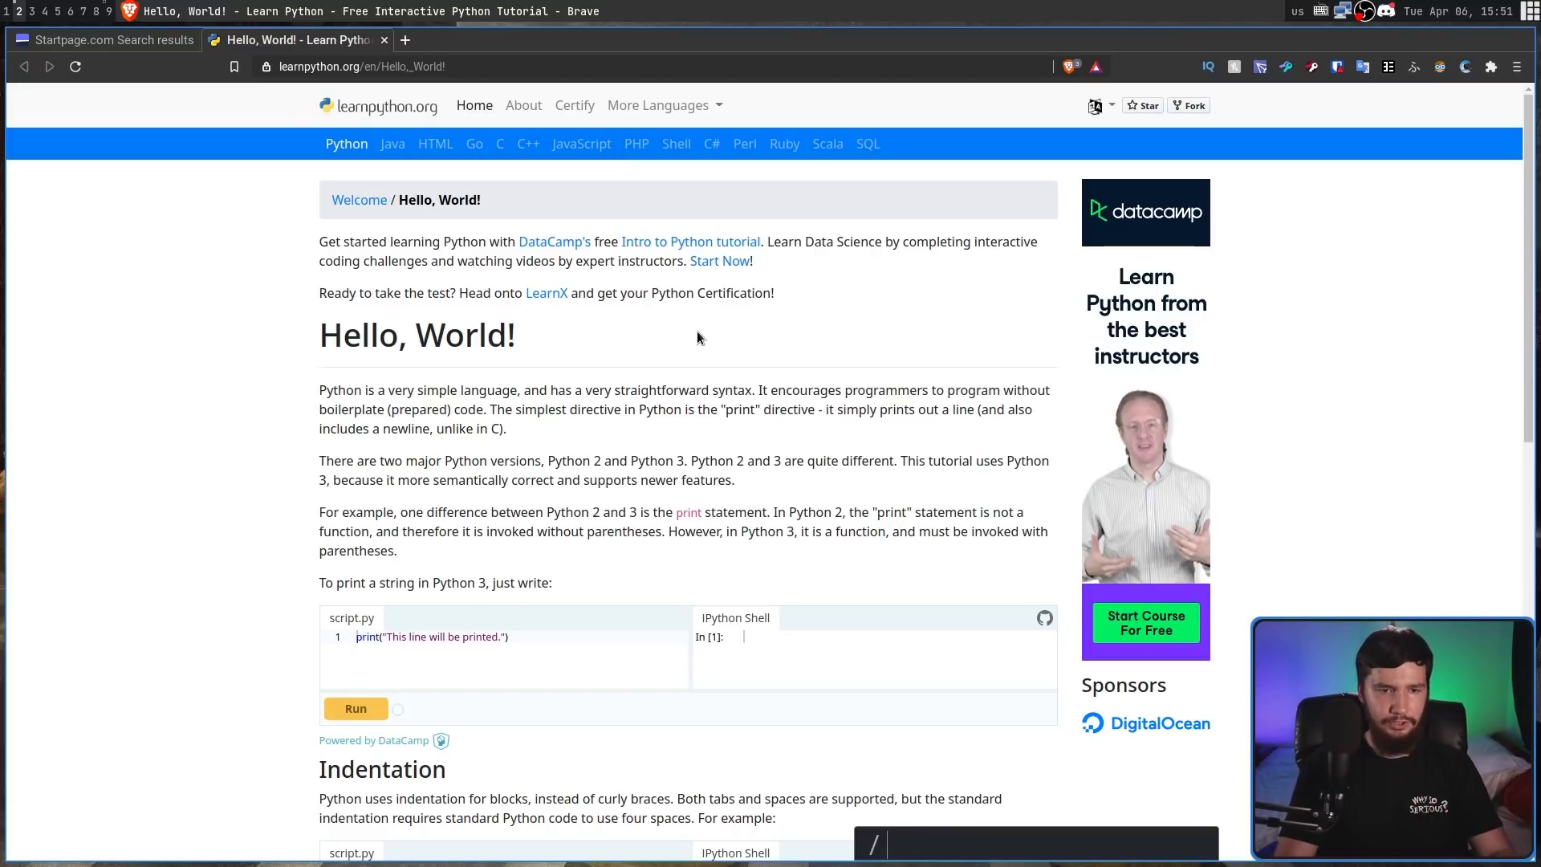
{"action": "type", "text": "hello"}
{"action": "key", "text": "Return"}
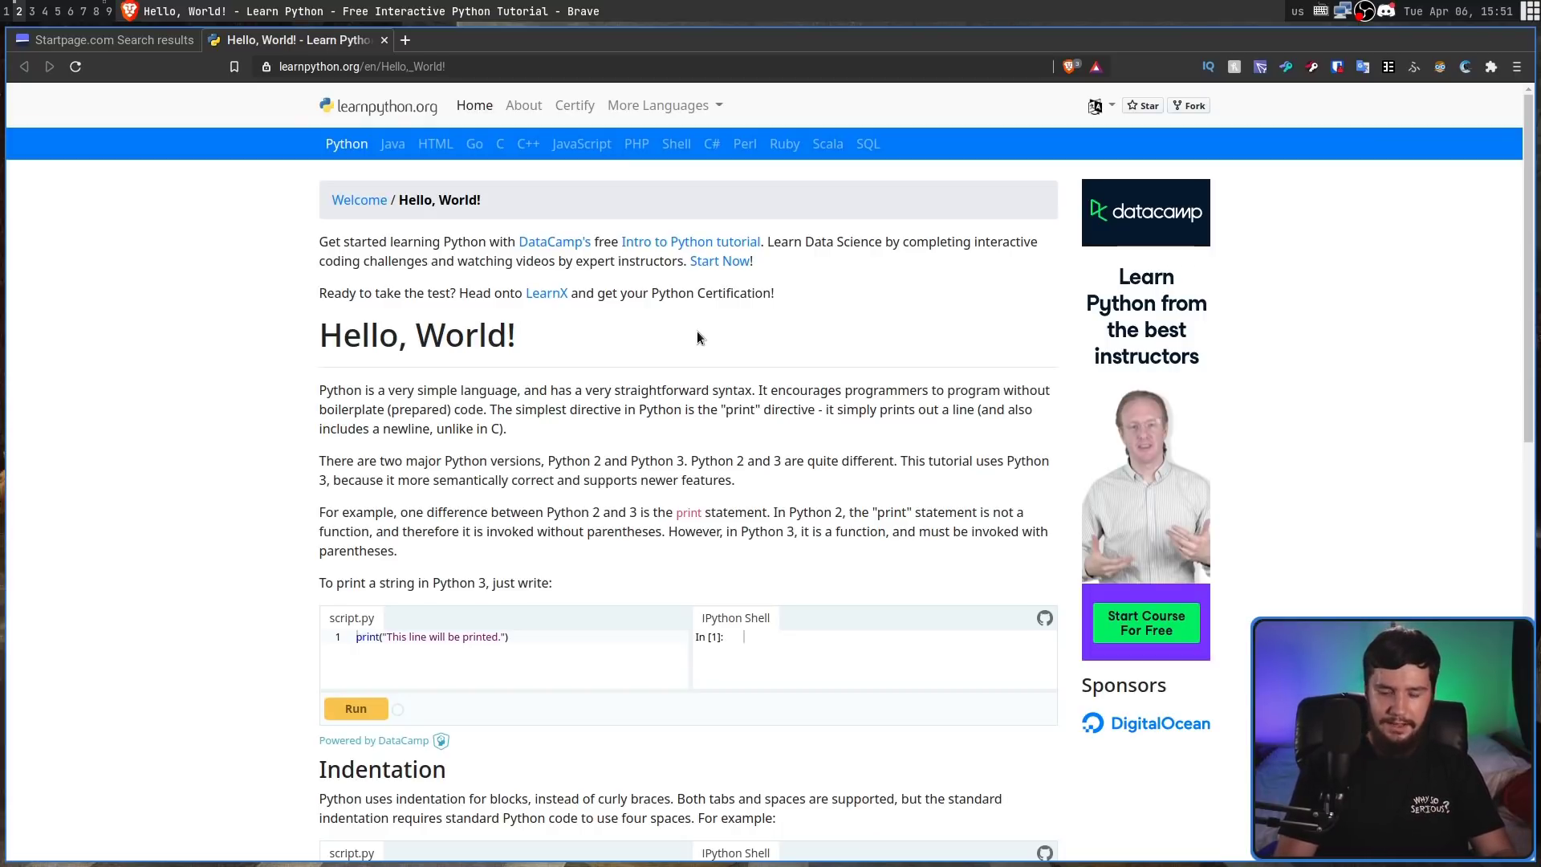
{"action": "key", "text": "slash"}
{"action": "type", "text": "hello"}
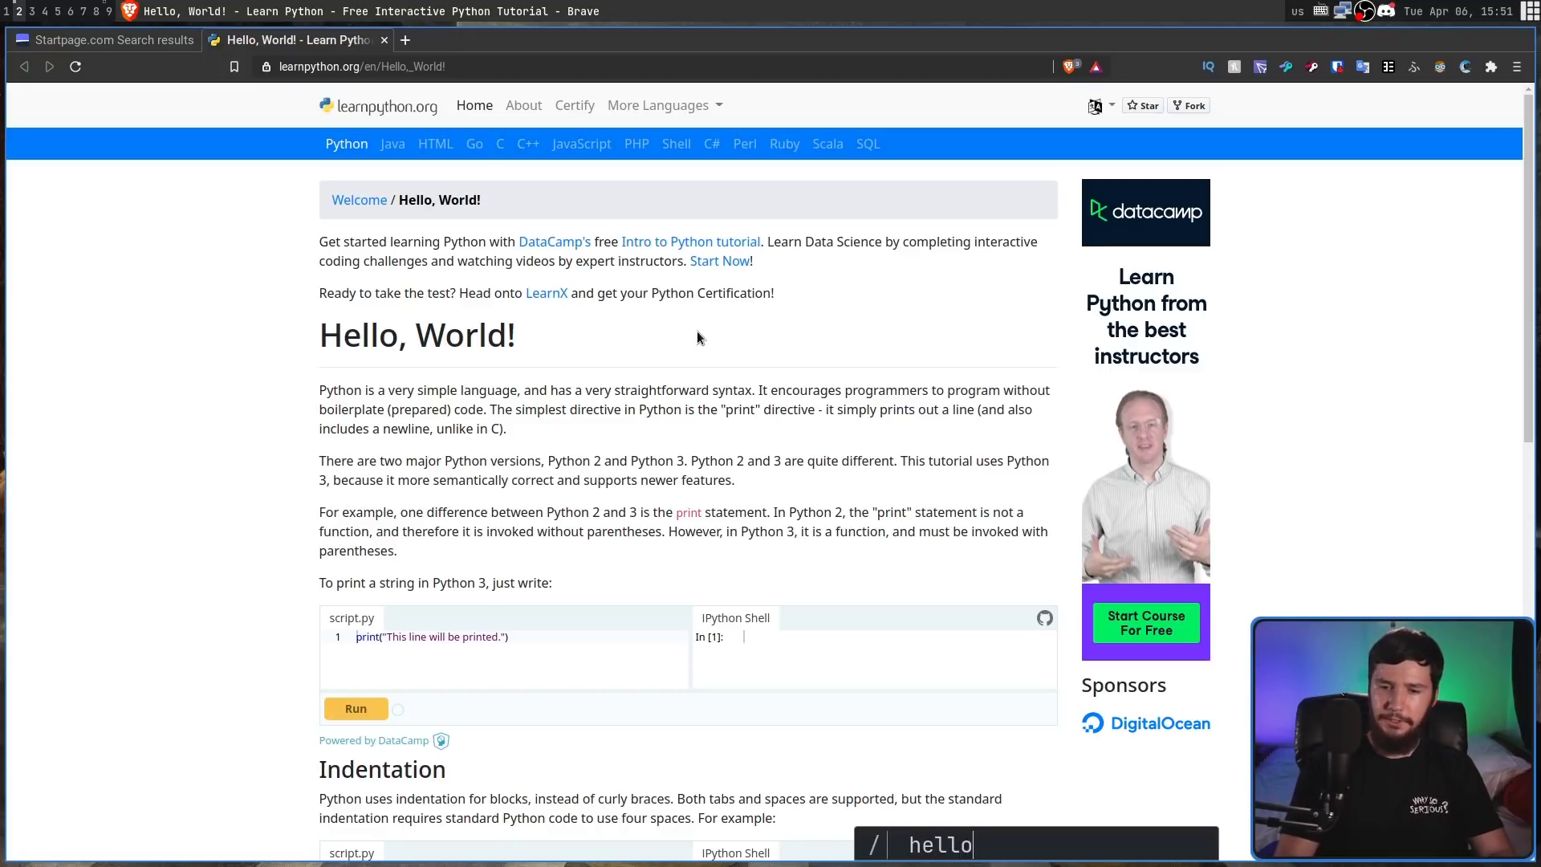
{"action": "key", "text": "Return"}
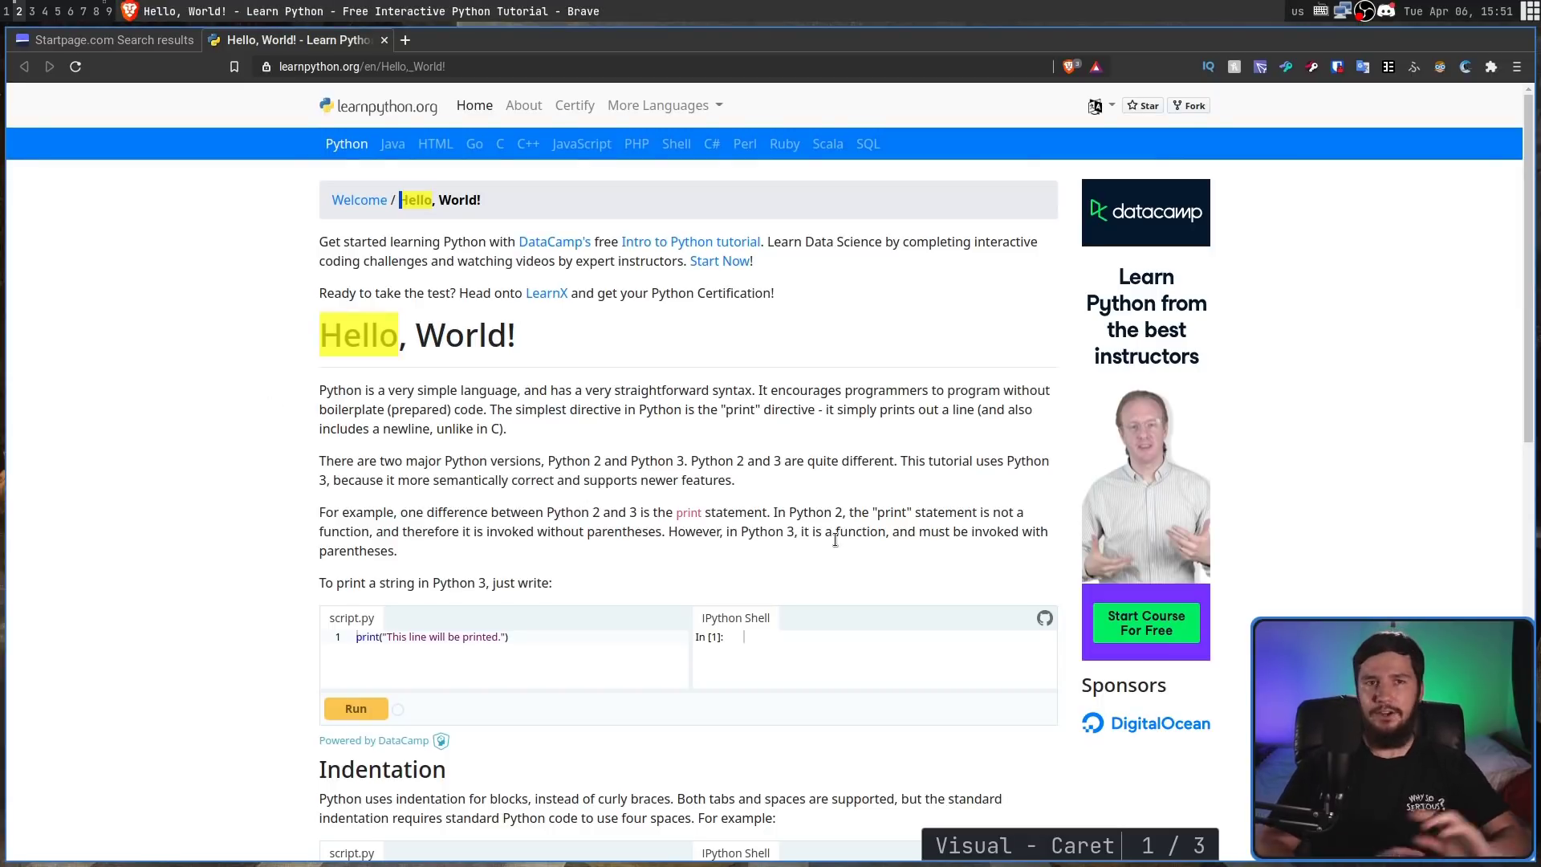
{"action": "key", "text": "Escape"}
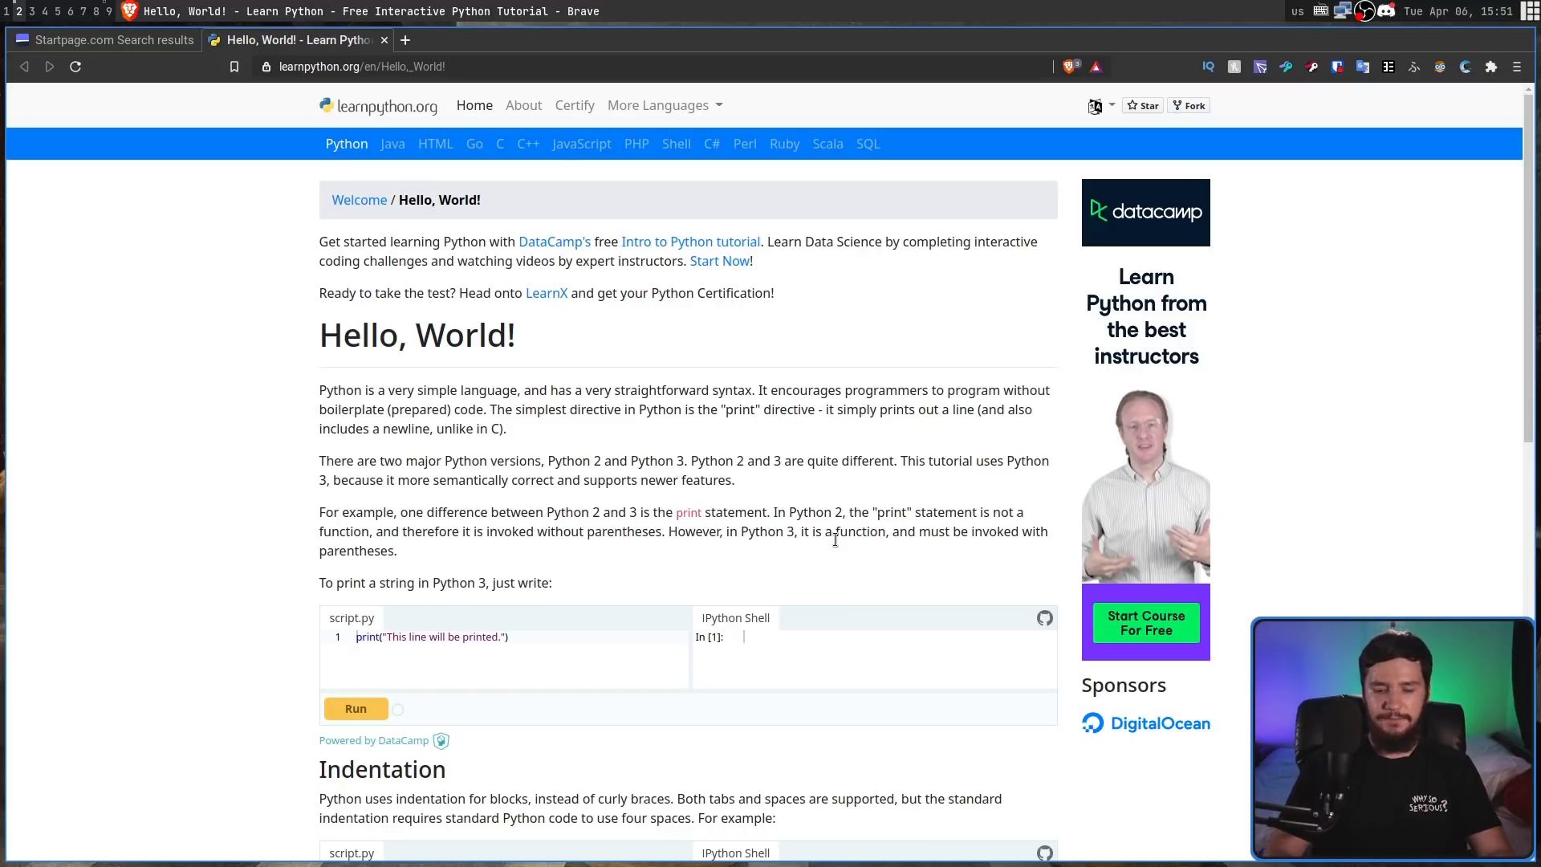
Step: Open the Surfingkeys key binding help and scroll through its Sessions, Settings and Omnibar sections
{"action": "key", "text": "question"}
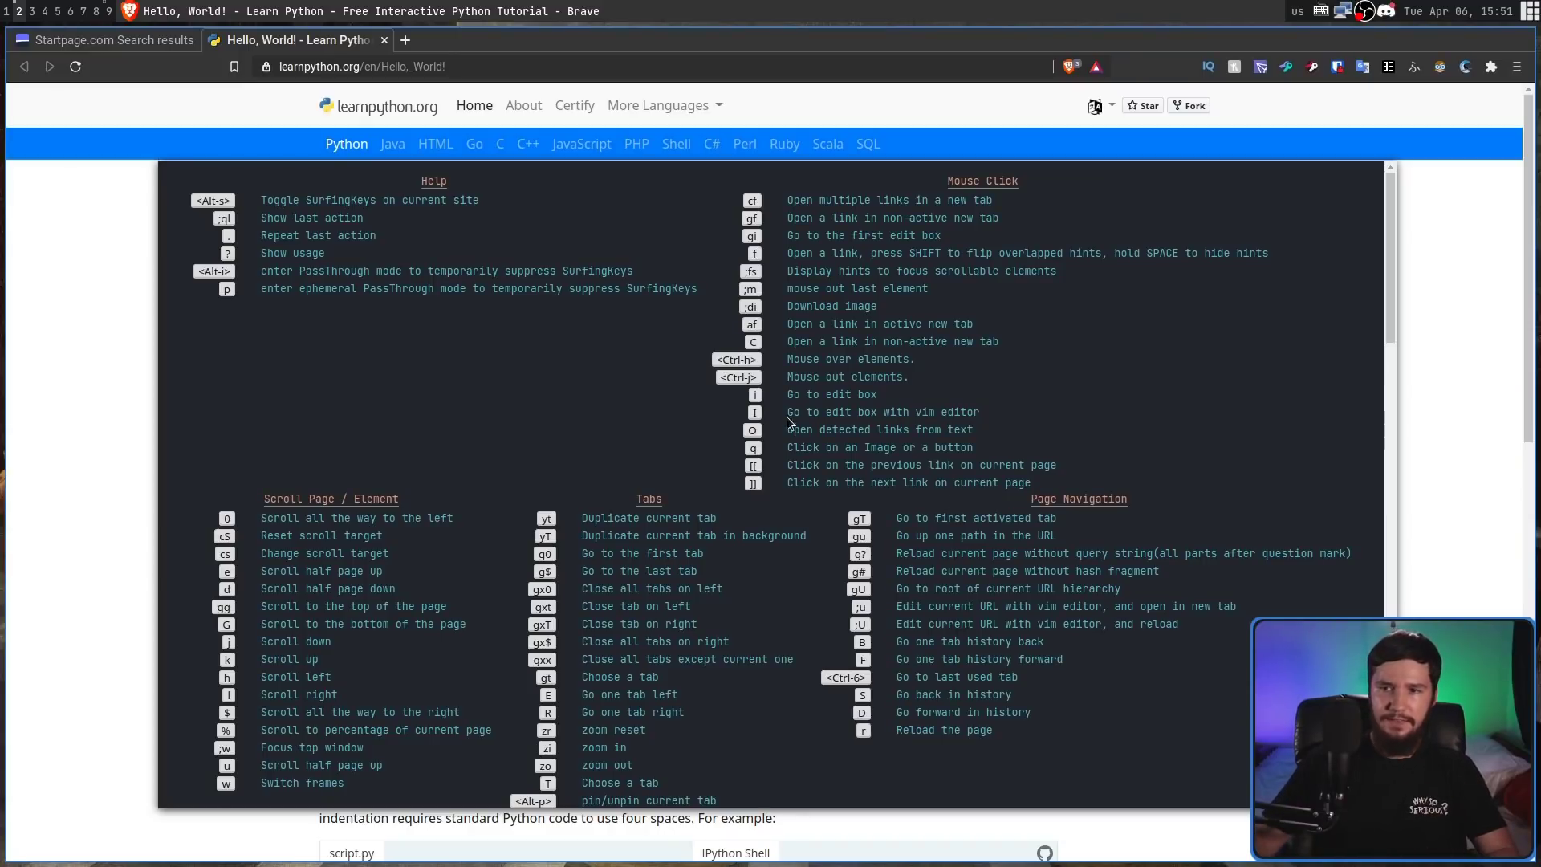
{"action": "scroll", "coordinate": [789, 417], "scroll_direction": "down", "scroll_amount": 5}
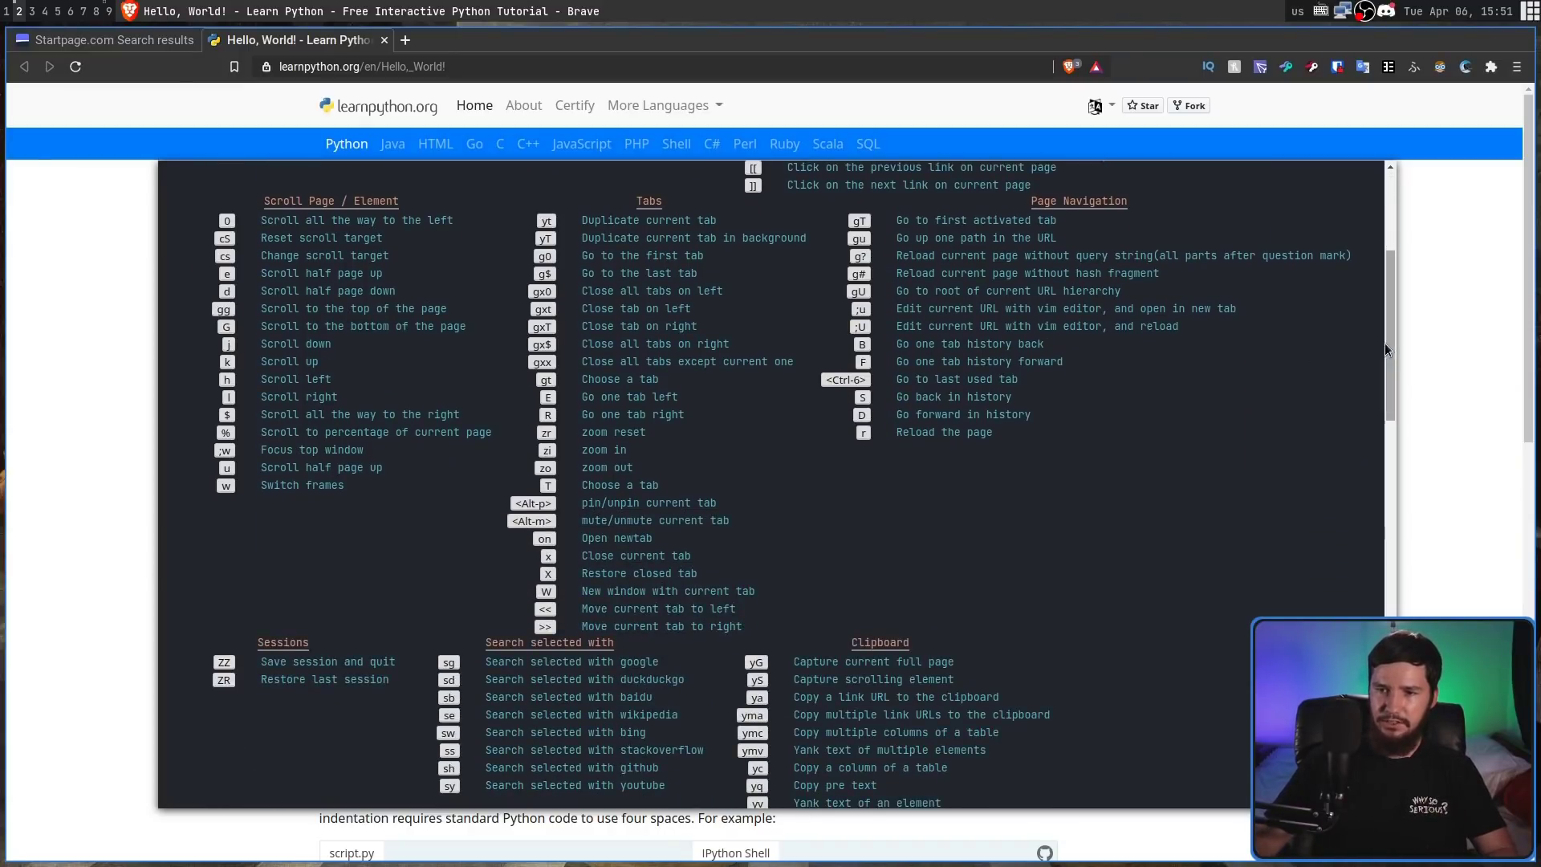
{"action": "left_click_drag", "start_coordinate": [1385, 343], "coordinate": [1388, 634]}
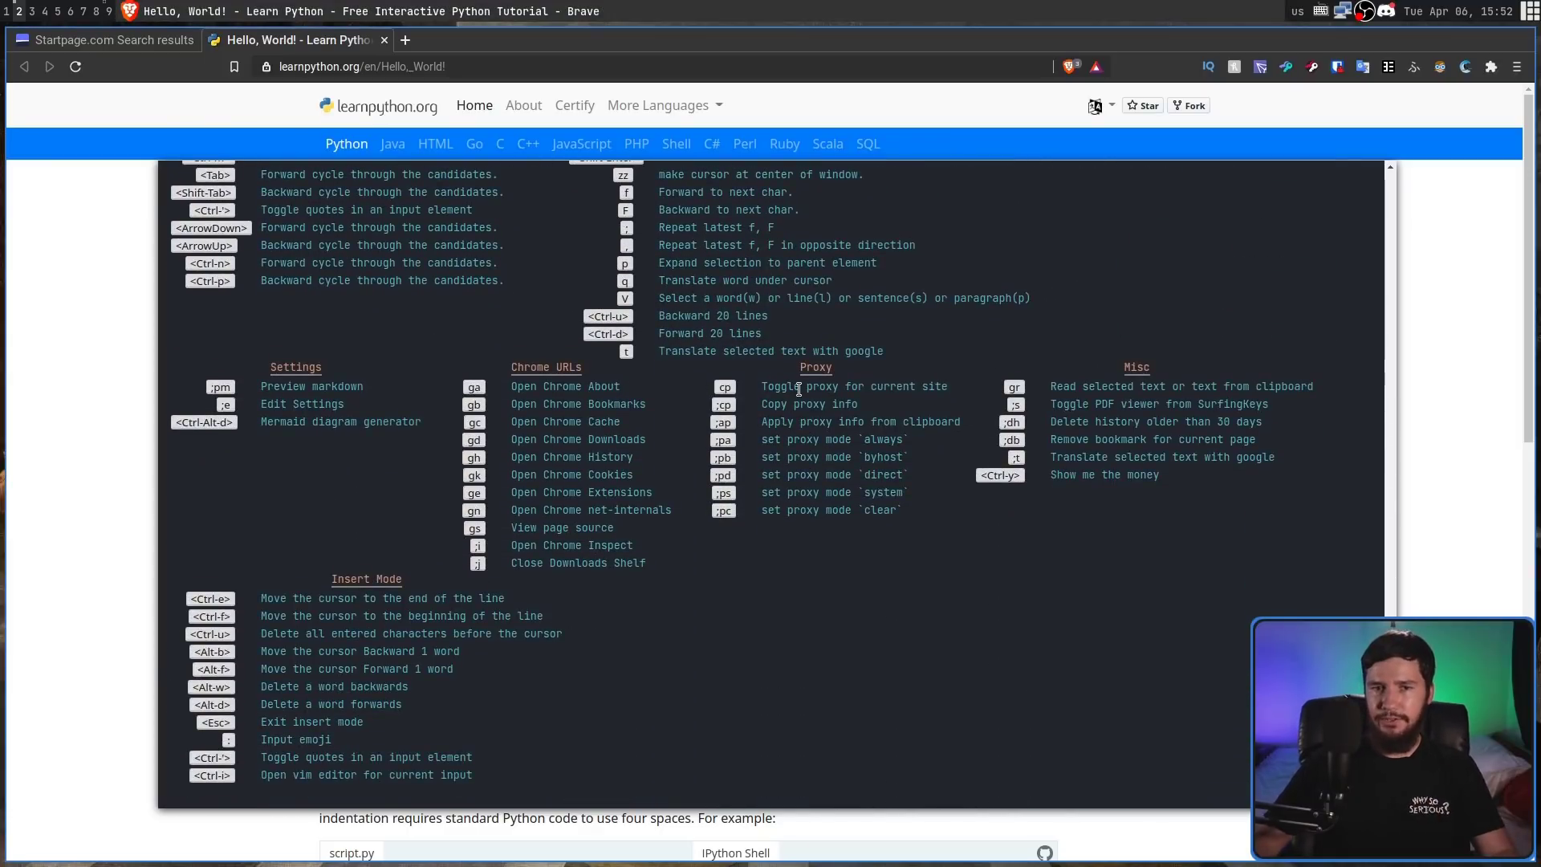
{"action": "scroll", "coordinate": [1258, 583], "scroll_direction": "up", "scroll_amount": 2}
{"action": "scroll", "coordinate": [1356, 500], "scroll_direction": "up", "scroll_amount": 10}
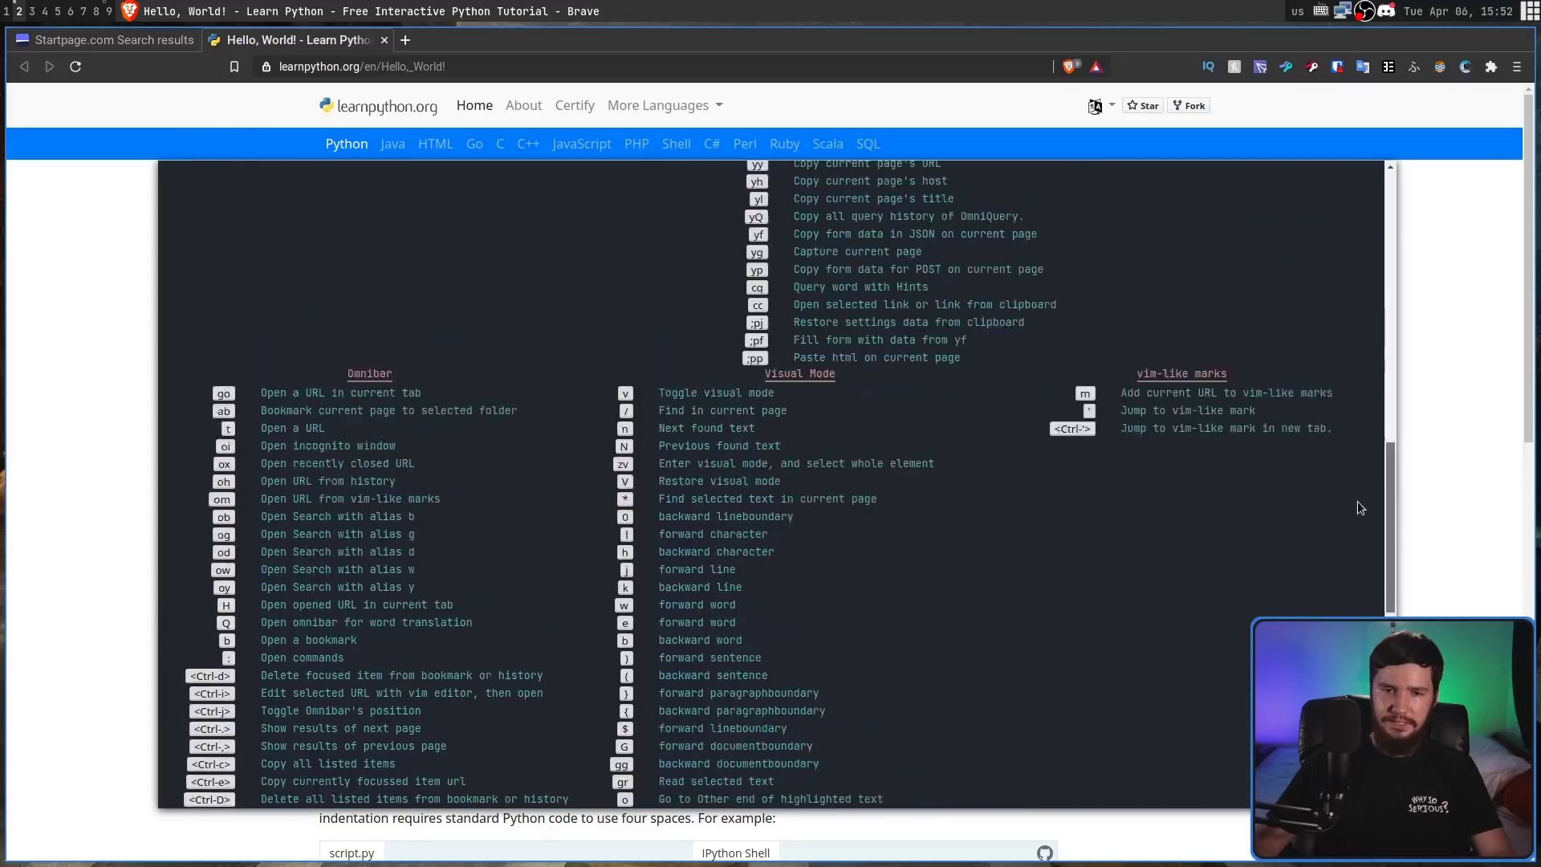
{"action": "scroll", "coordinate": [1337, 361], "scroll_direction": "up", "scroll_amount": 2}
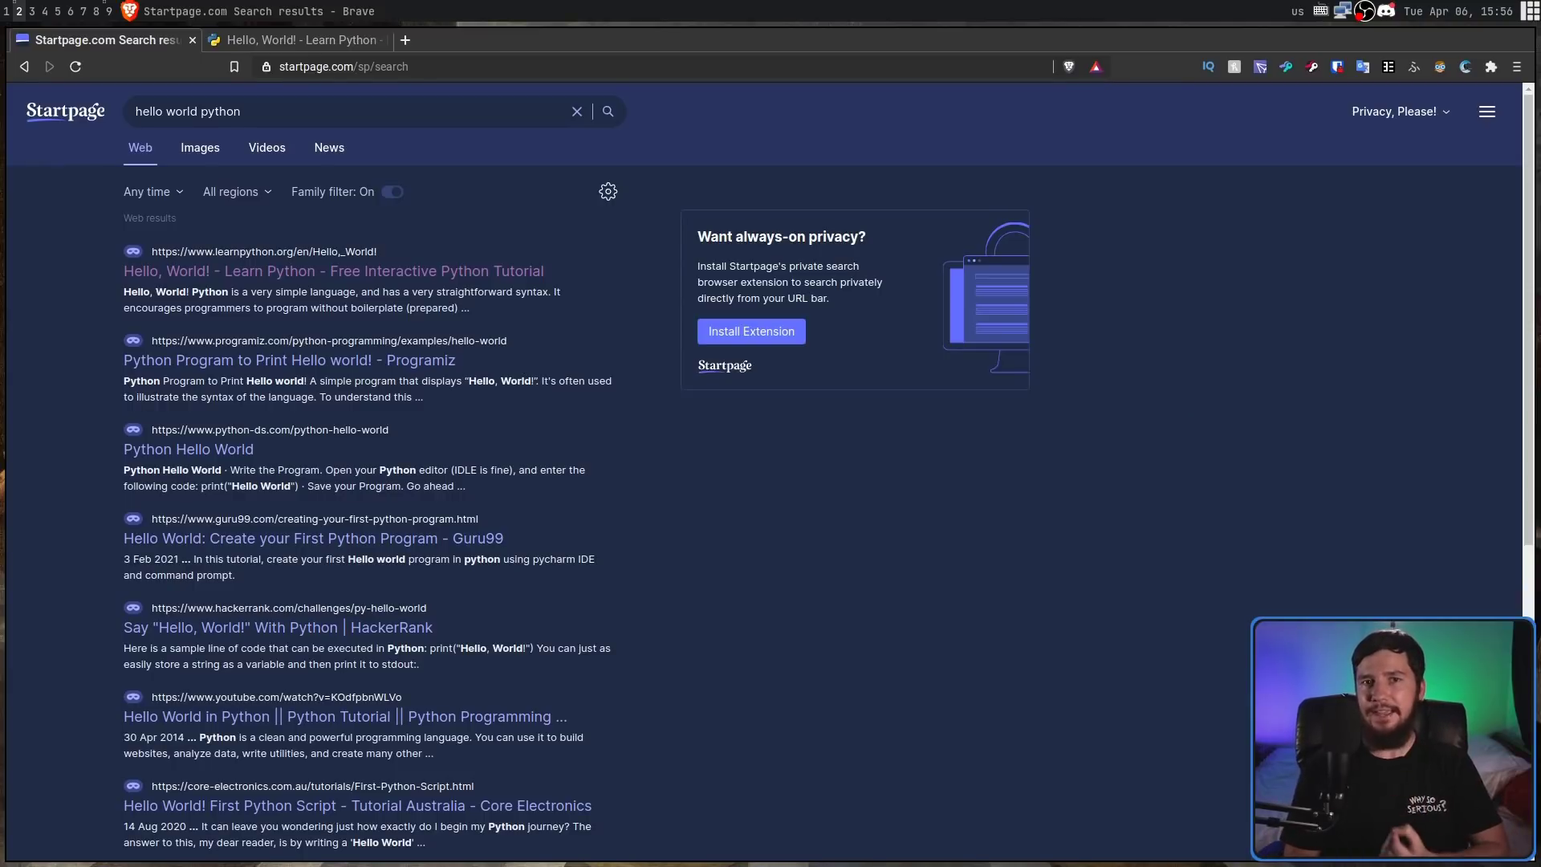
{"action": "key", "text": "g"}
{"action": "key", "text": "i"}
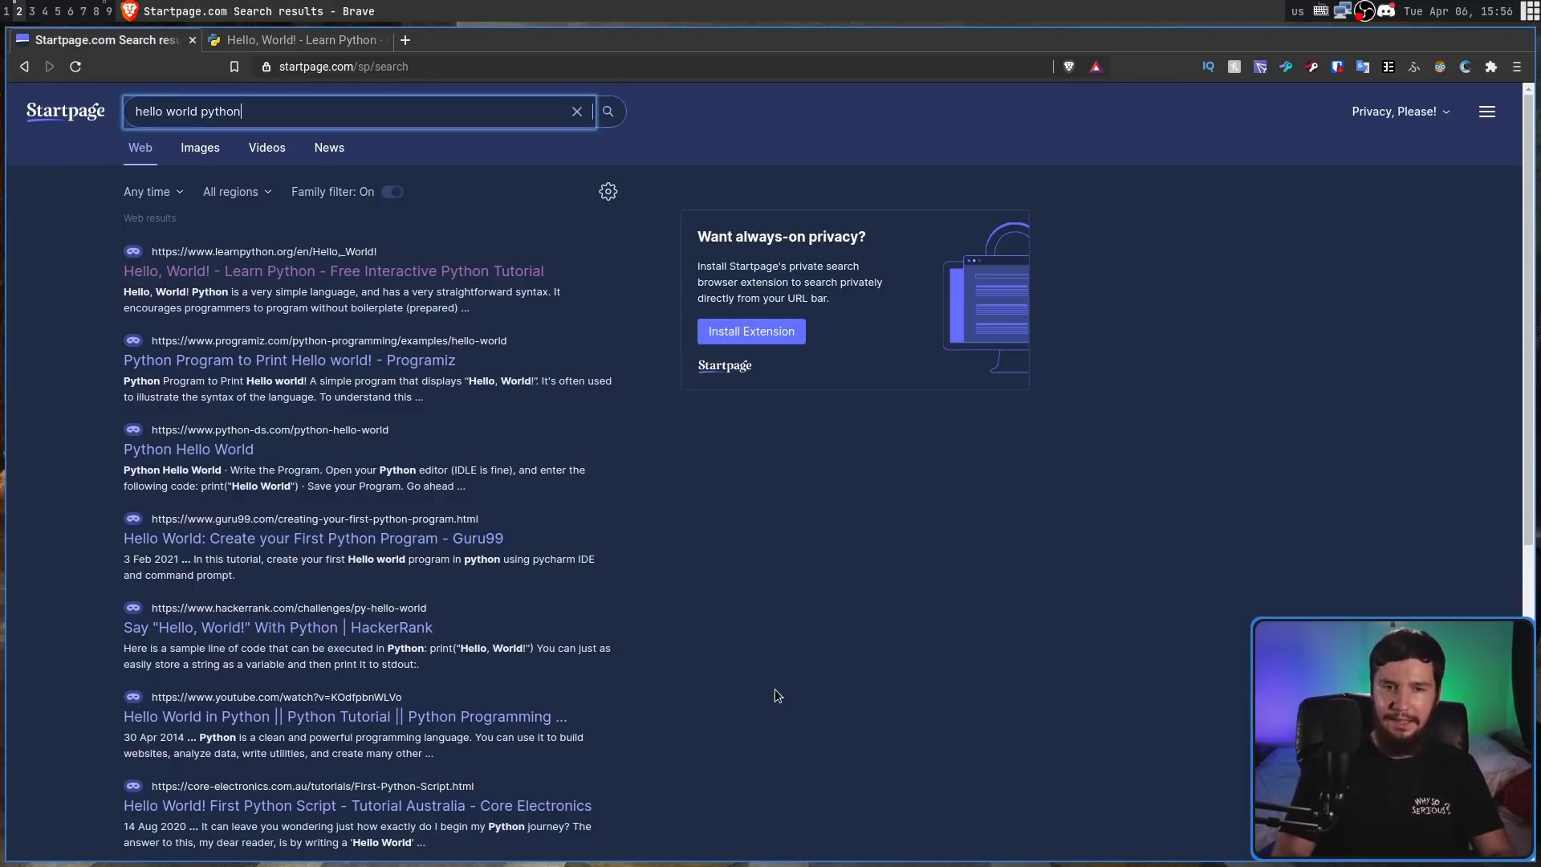
{"action": "key", "text": "Escape"}
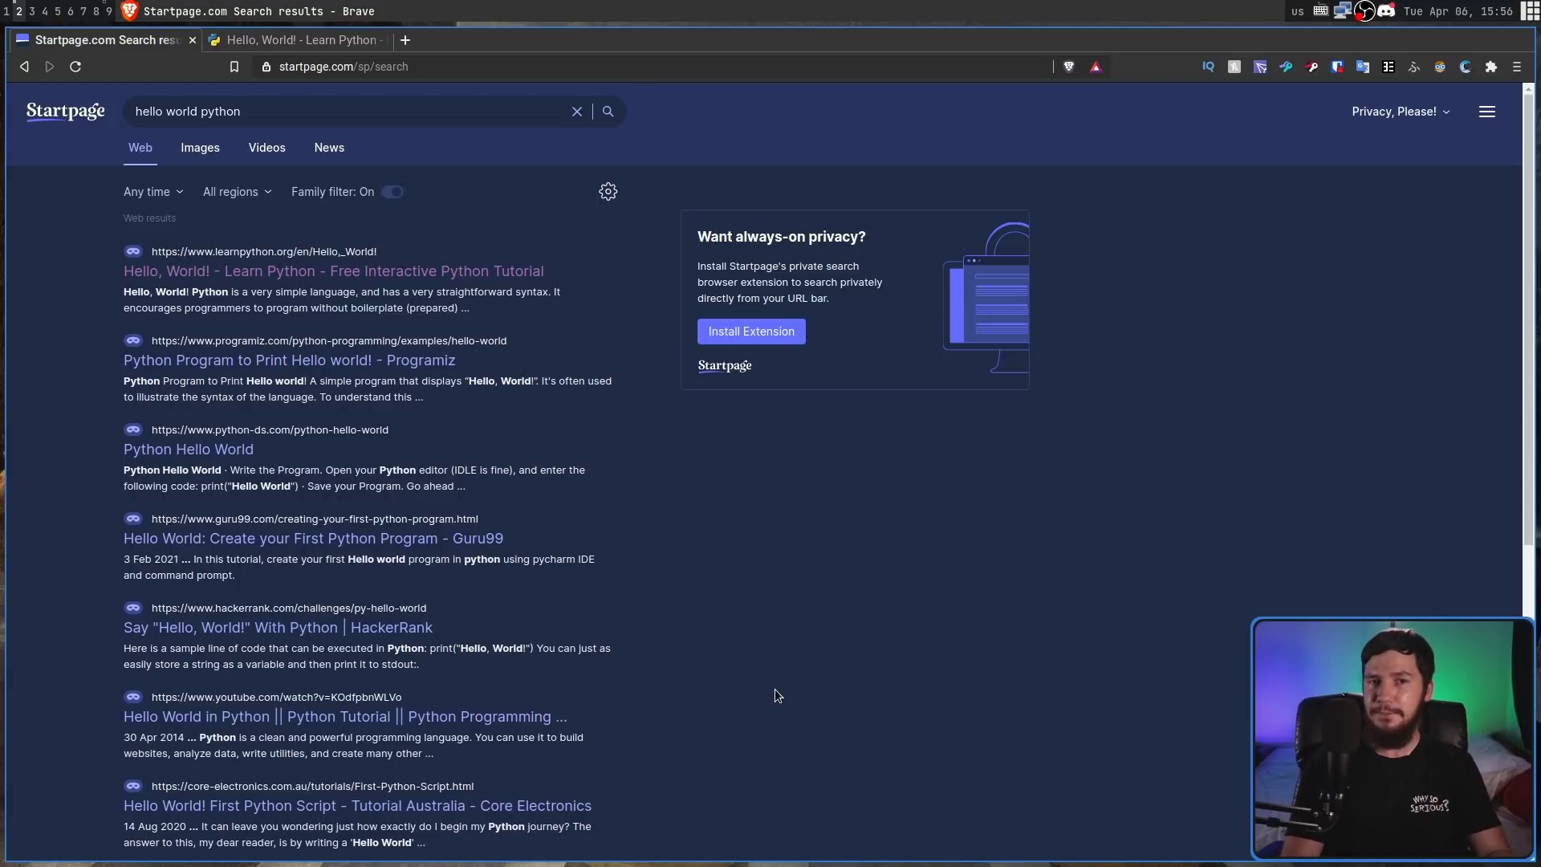
Step: Load the 'hello world python' search text into the Surfingkeys vim editor
{"action": "key", "text": "Down"}
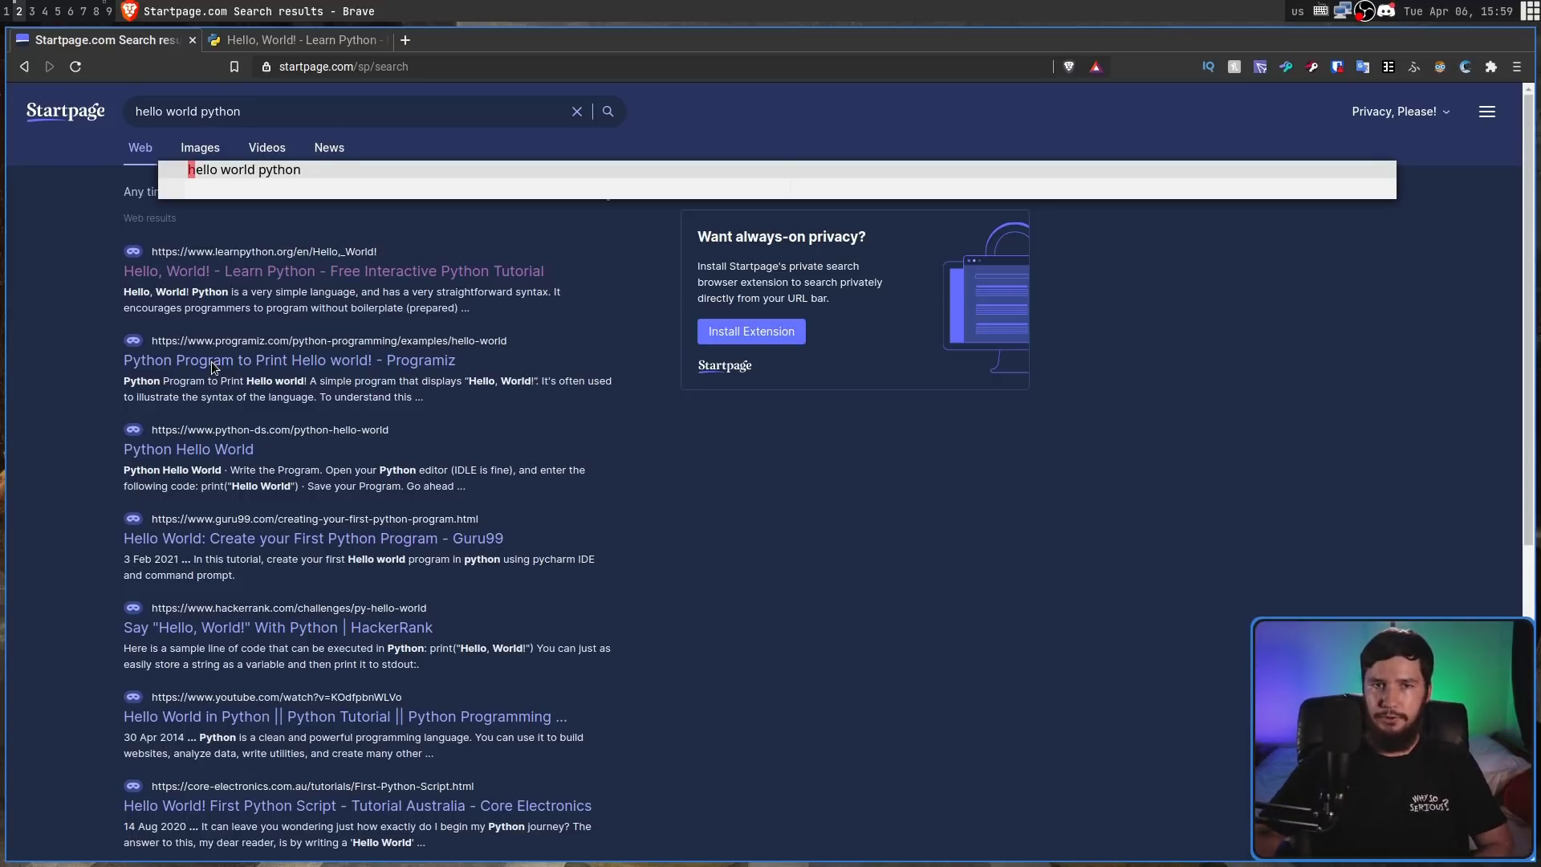
Step: Close the search text editor and switch the Tryit result's car dropdown from Audi to Saab
{"action": "left_click", "coordinate": [556, 212]}
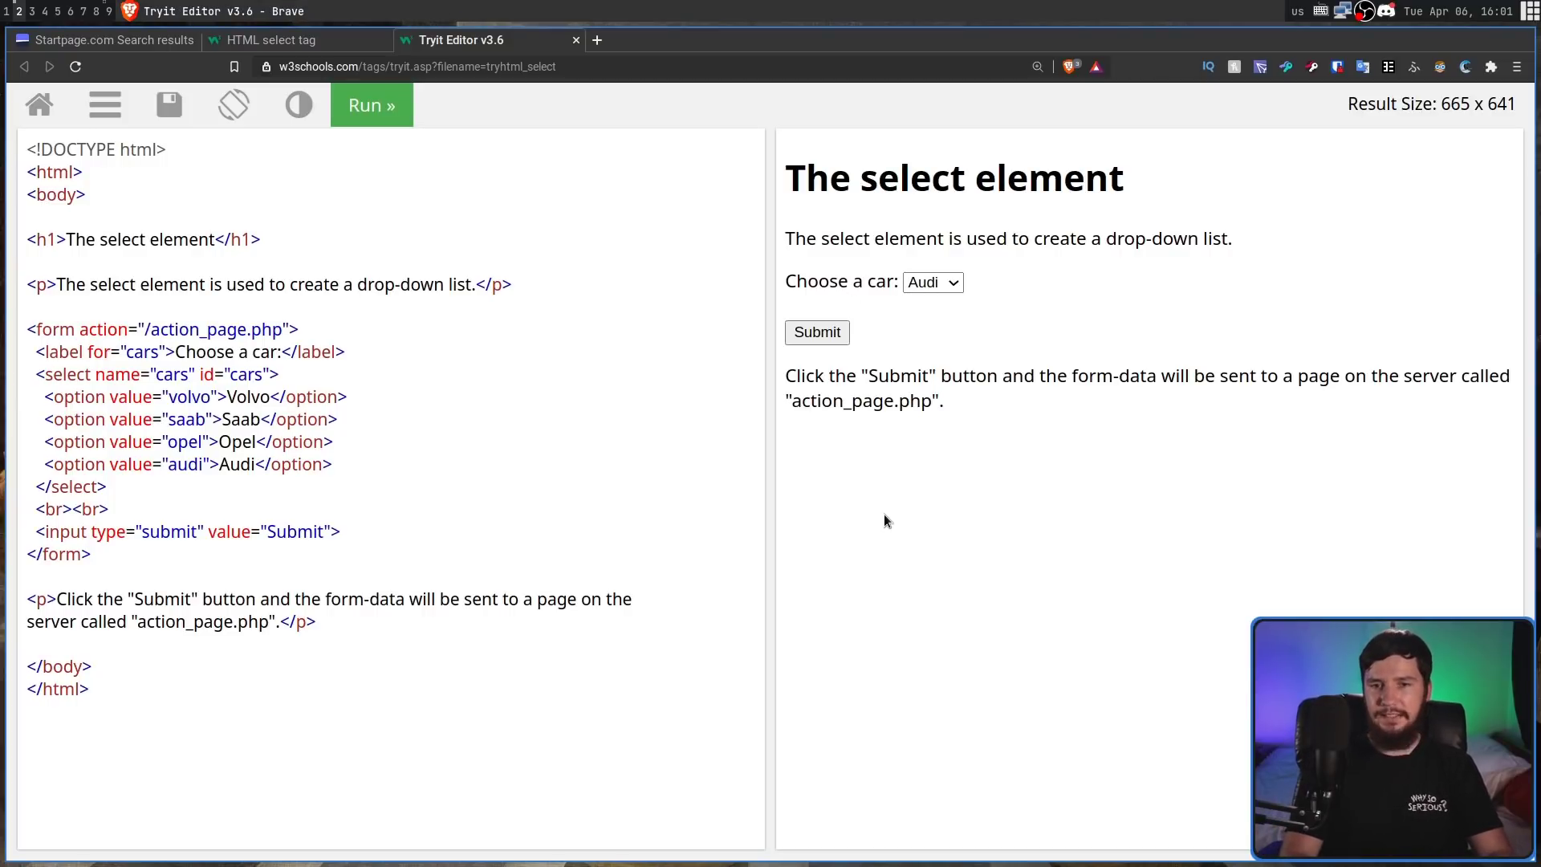
{"action": "key", "text": "f"}
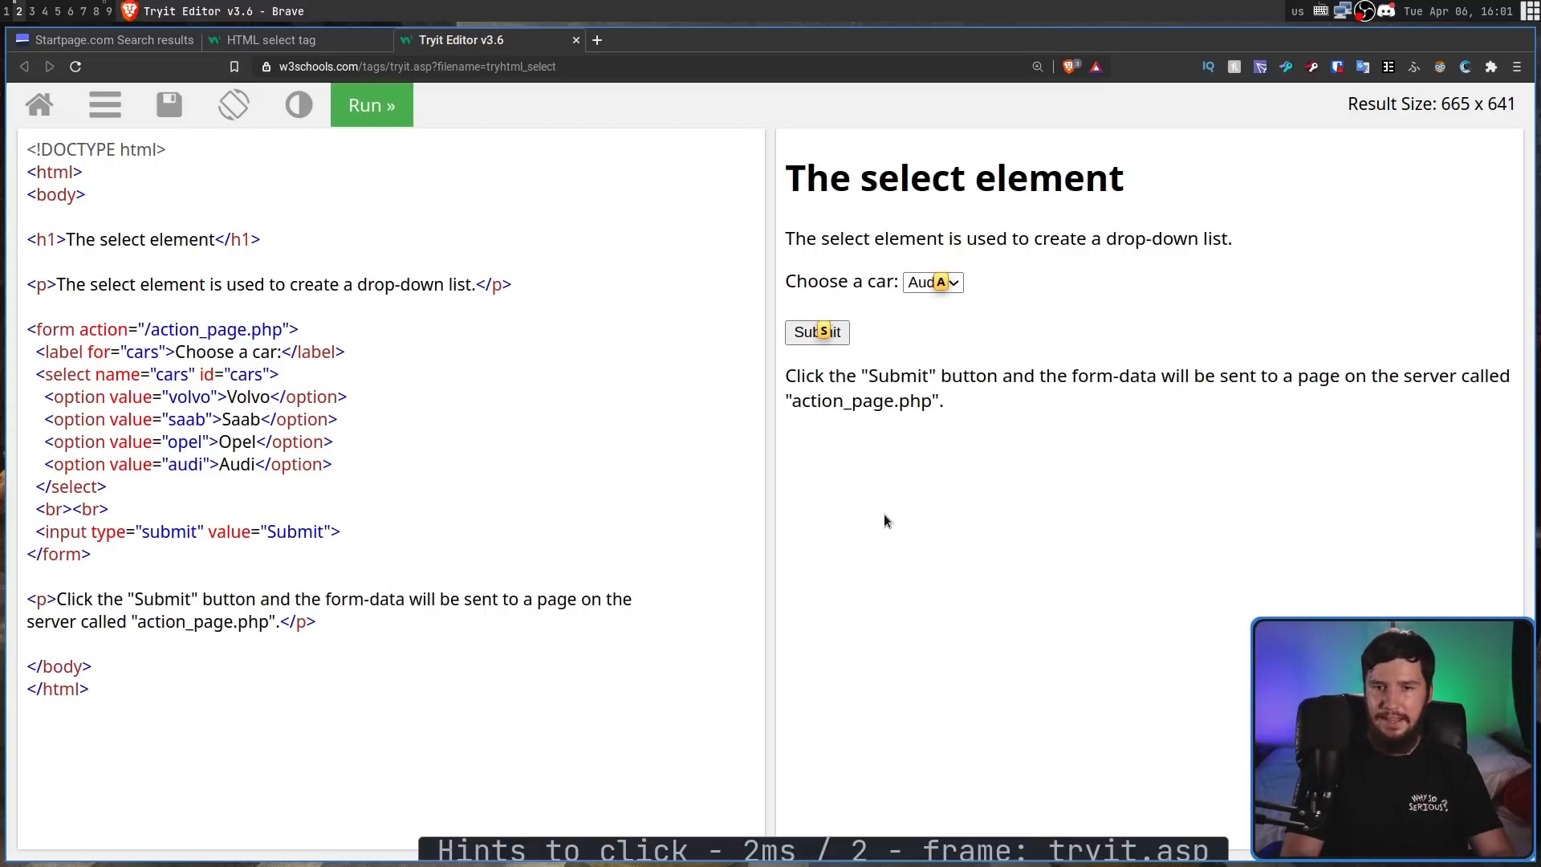
{"action": "key", "text": "a"}
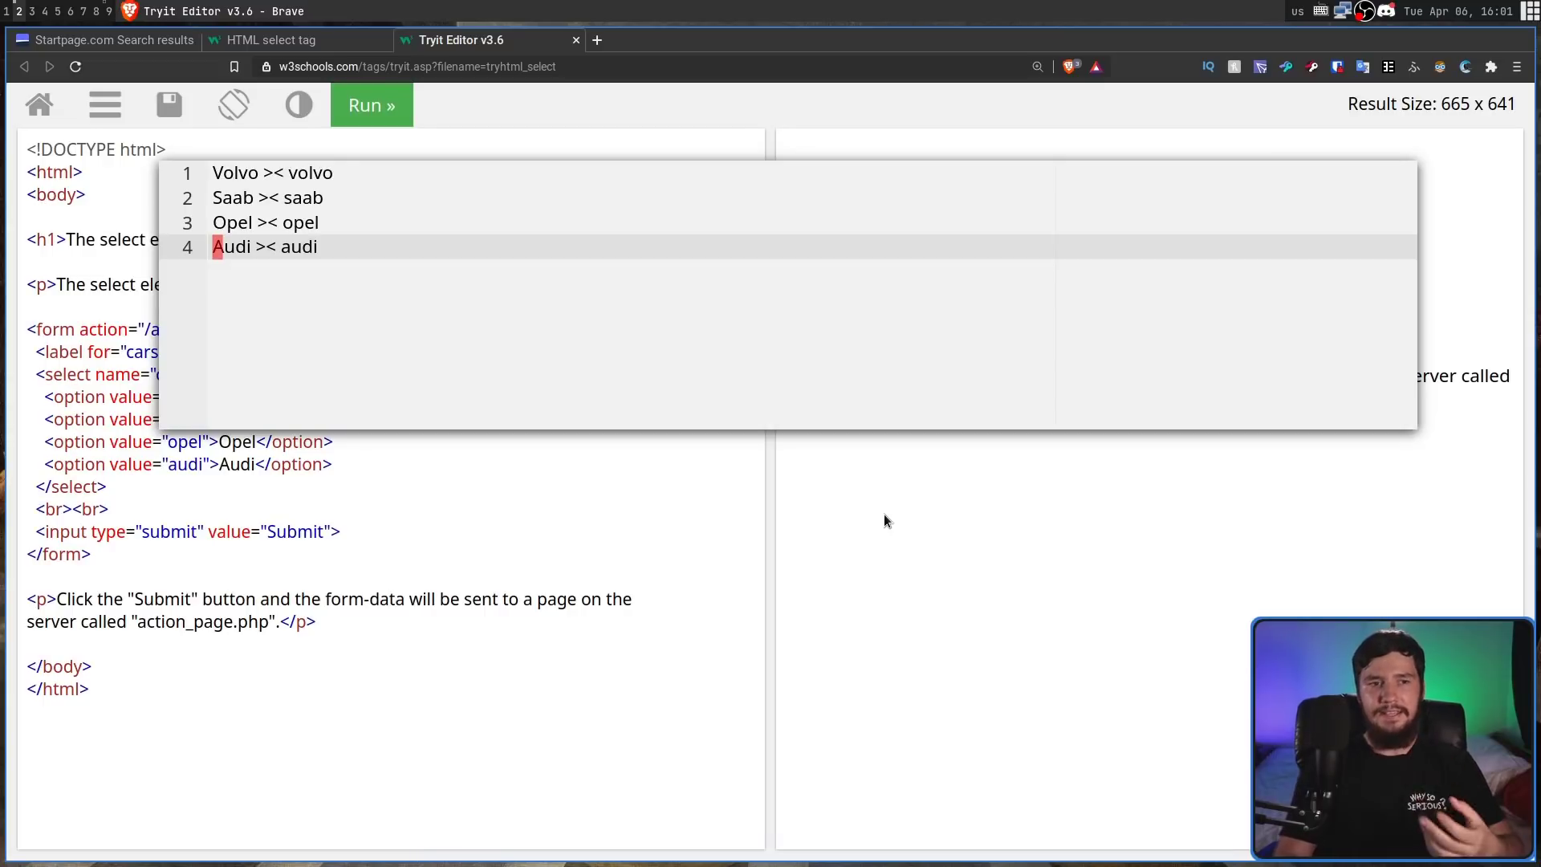
{"action": "key", "text": "Up"}
{"action": "key", "text": "Up"}
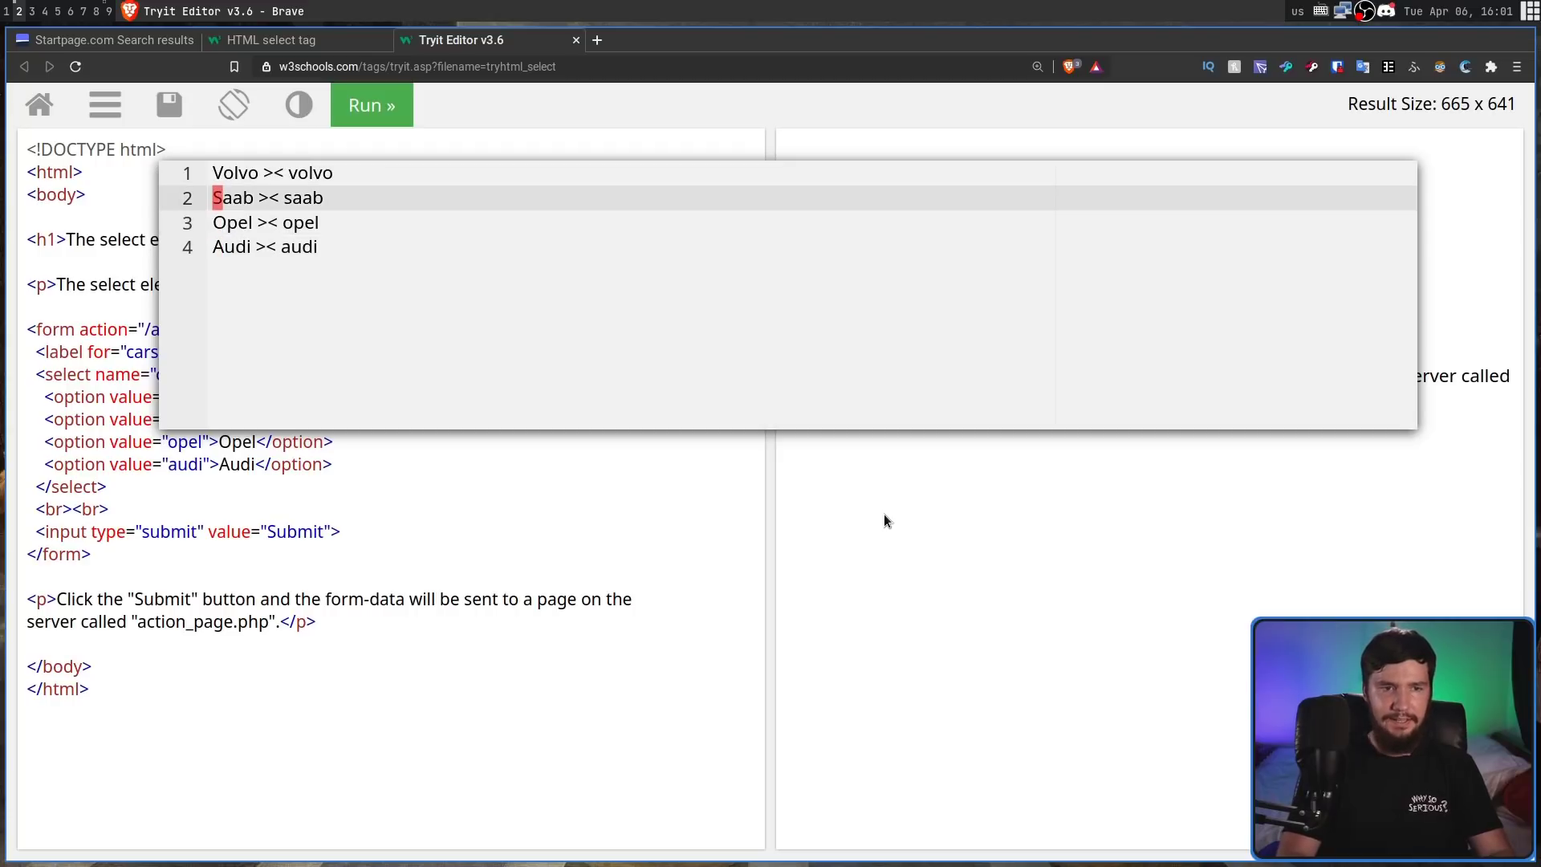
{"action": "key", "text": "Return"}
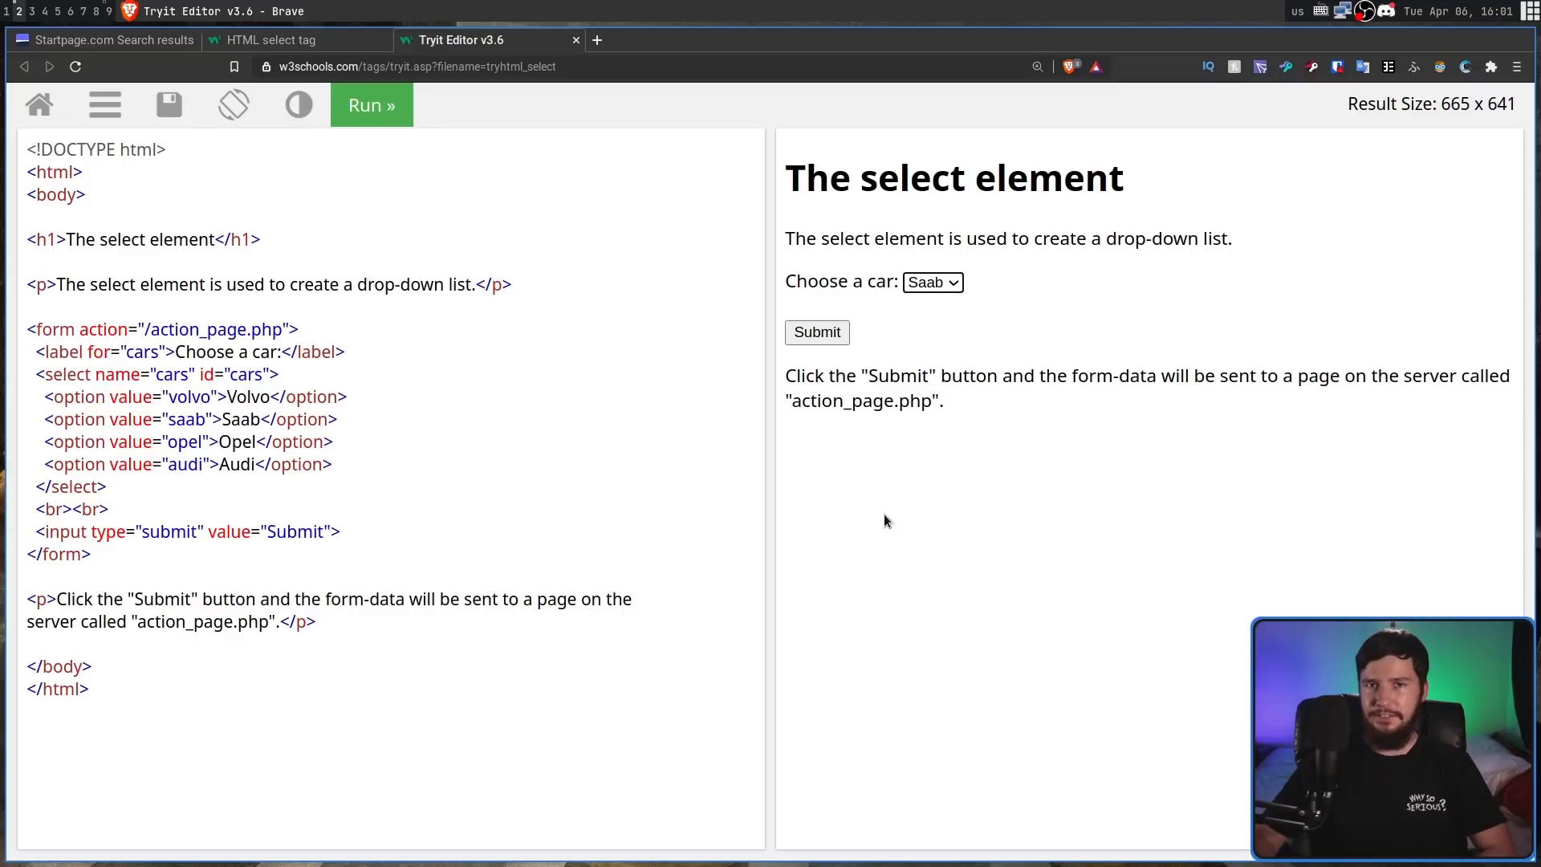
{"action": "left_click", "coordinate": [884, 514]}
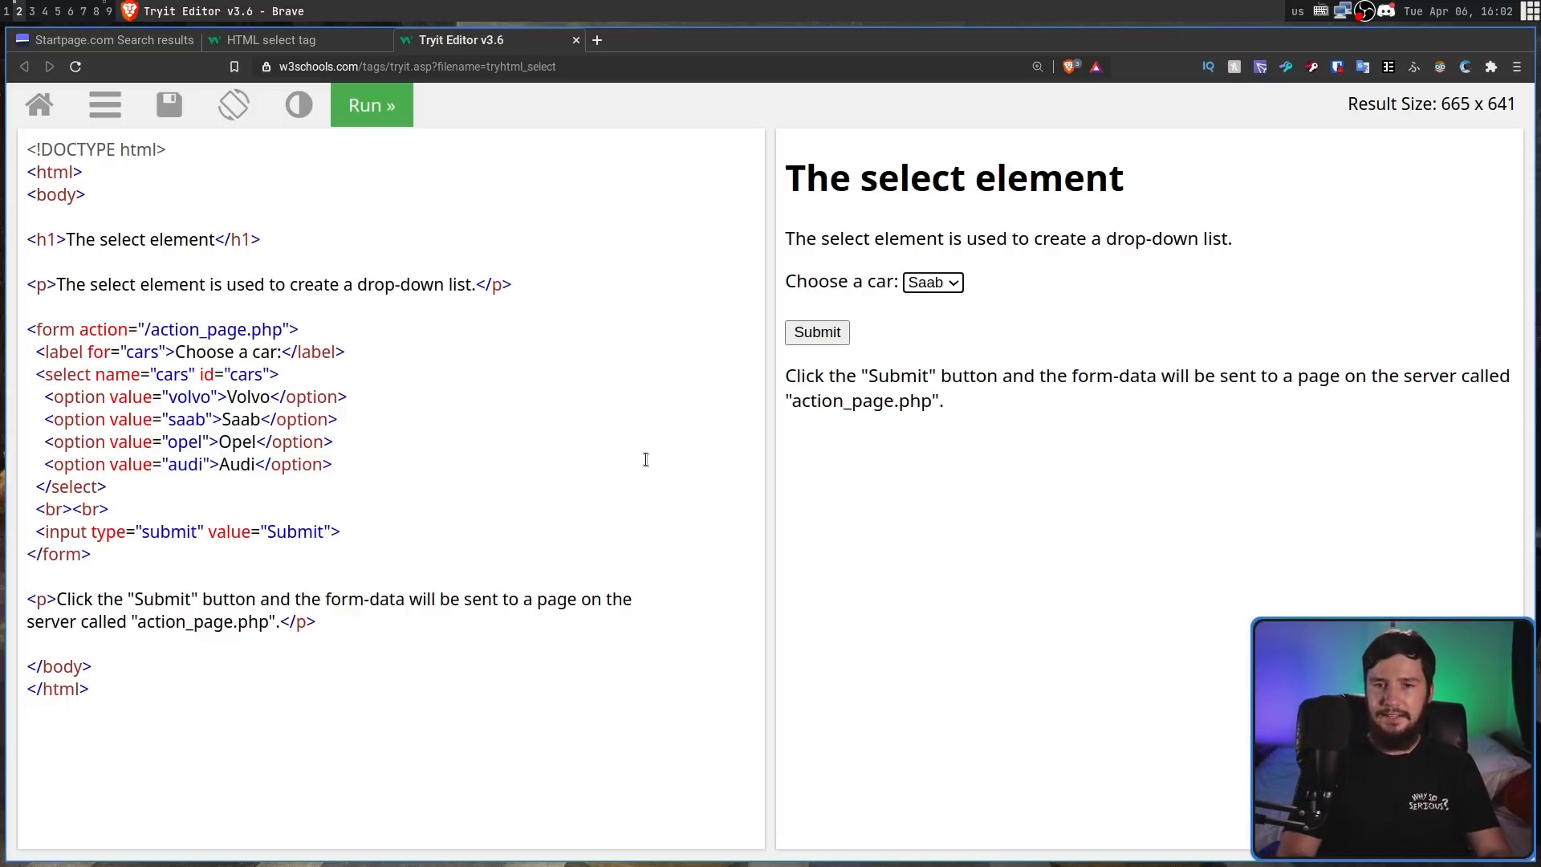
Step: Reopen the car options in the vim-style editor and move along line 2 onto 'saab'
{"action": "key", "text": "f"}
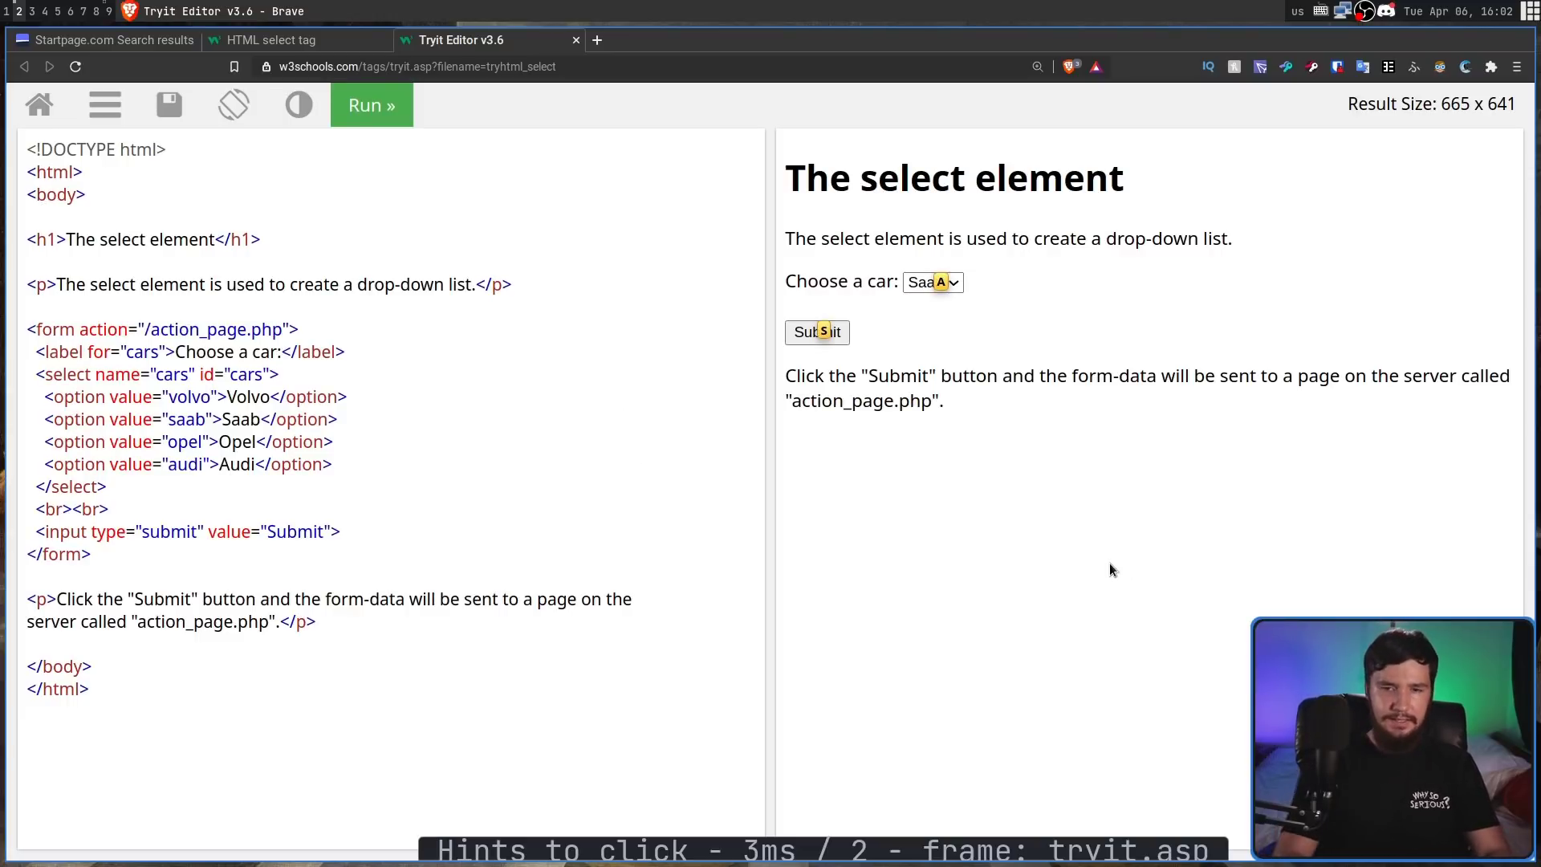
{"action": "key", "text": "a"}
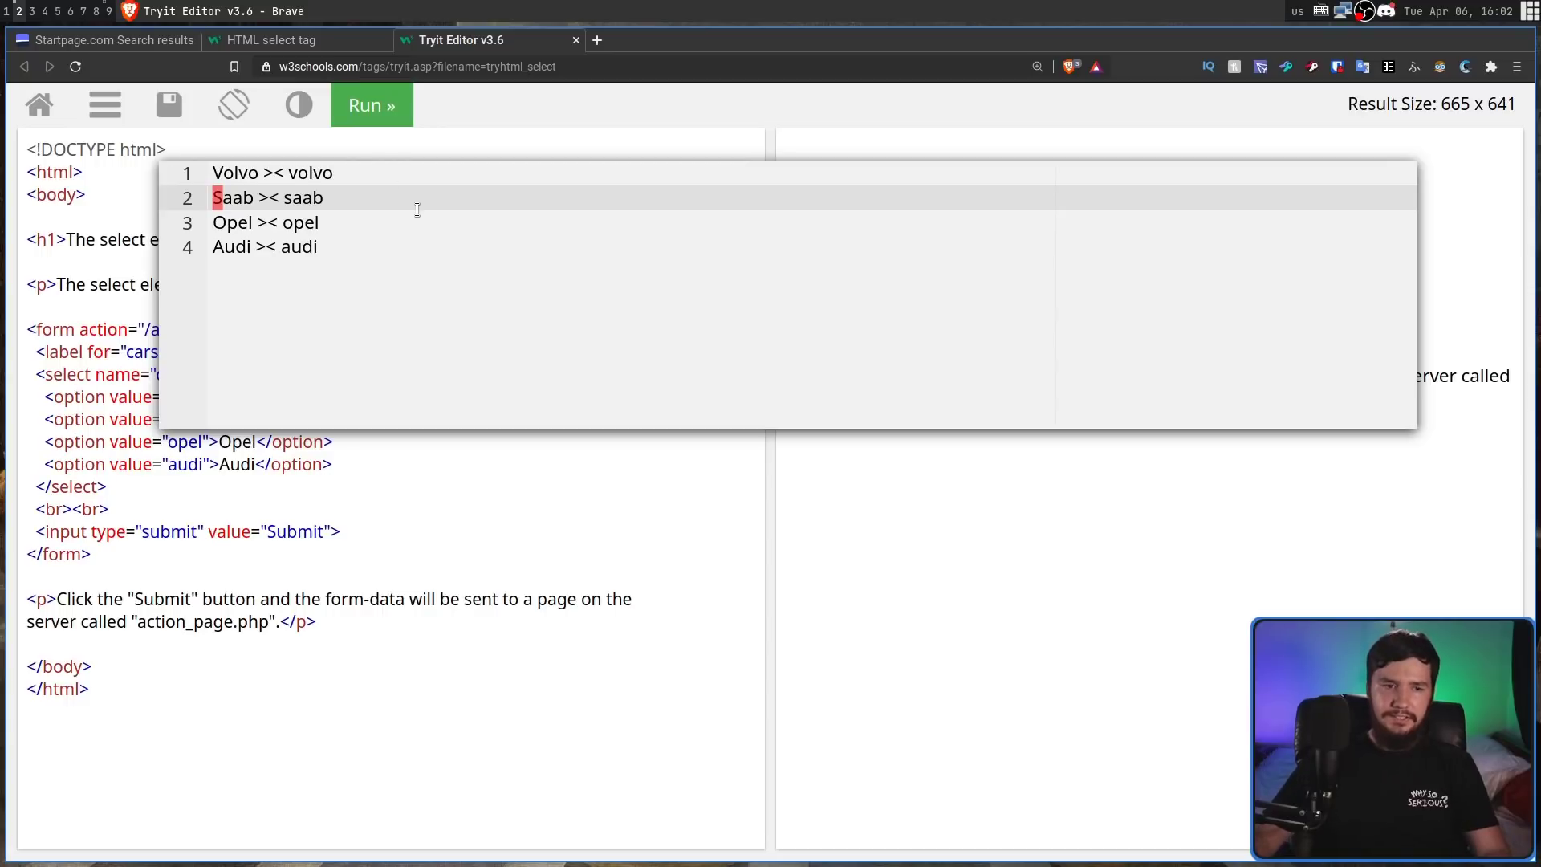
{"action": "key", "text": "l"}
{"action": "key", "text": "l"}
{"action": "key", "text": "l"}
{"action": "key", "text": "l"}
{"action": "key", "text": "l"}
{"action": "key", "text": "l"}
{"action": "key", "text": "l"}
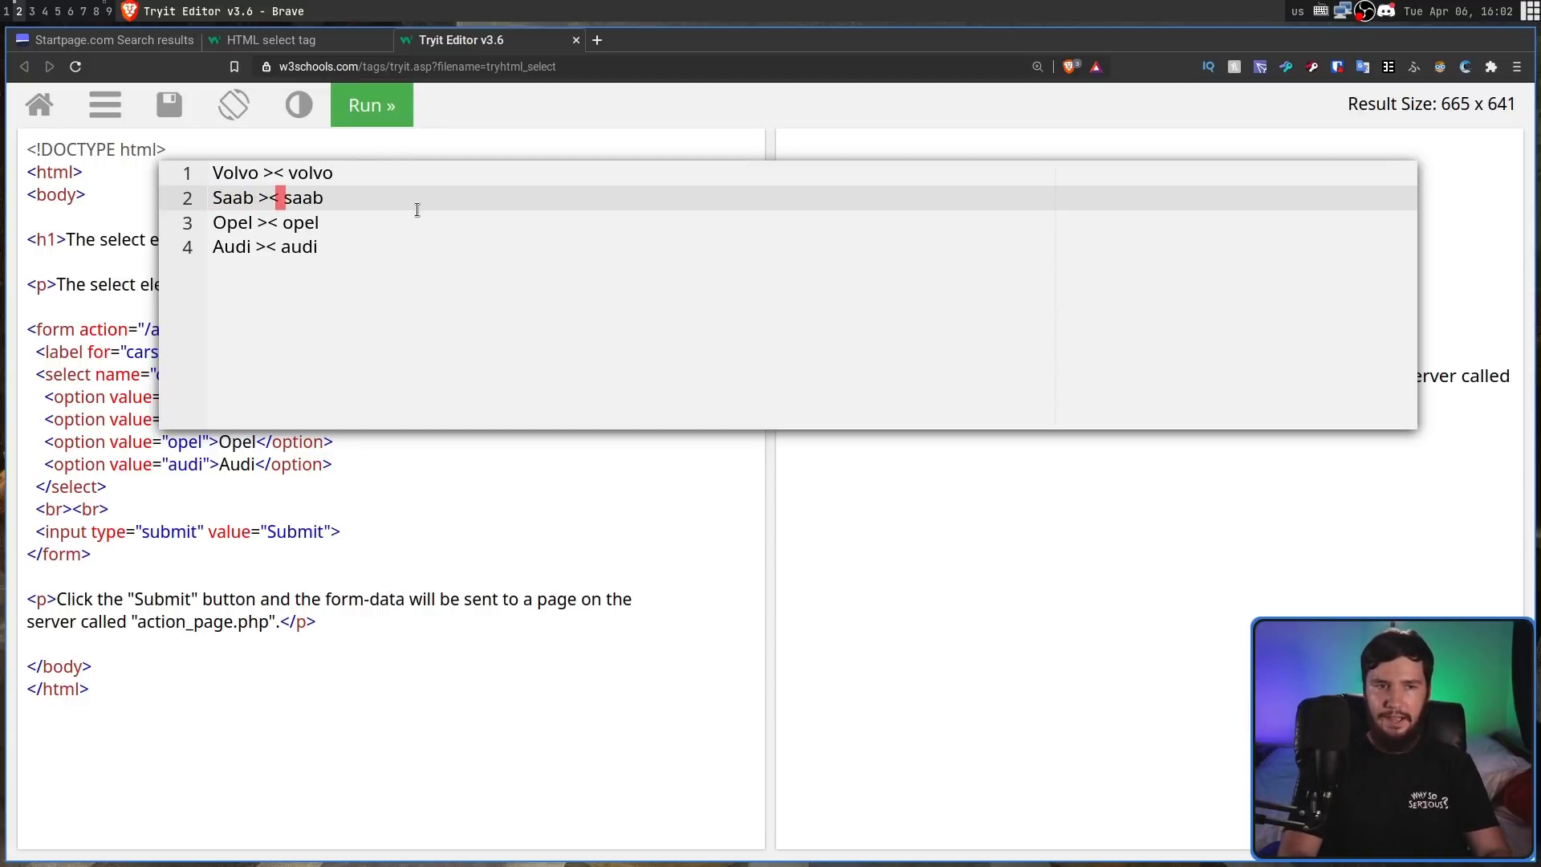
{"action": "key", "text": "l"}
{"action": "key", "text": "h"}
{"action": "key", "text": "h"}
{"action": "key", "text": "h"}
{"action": "key", "text": "l"}
{"action": "key", "text": "l"}
{"action": "key", "text": "l"}
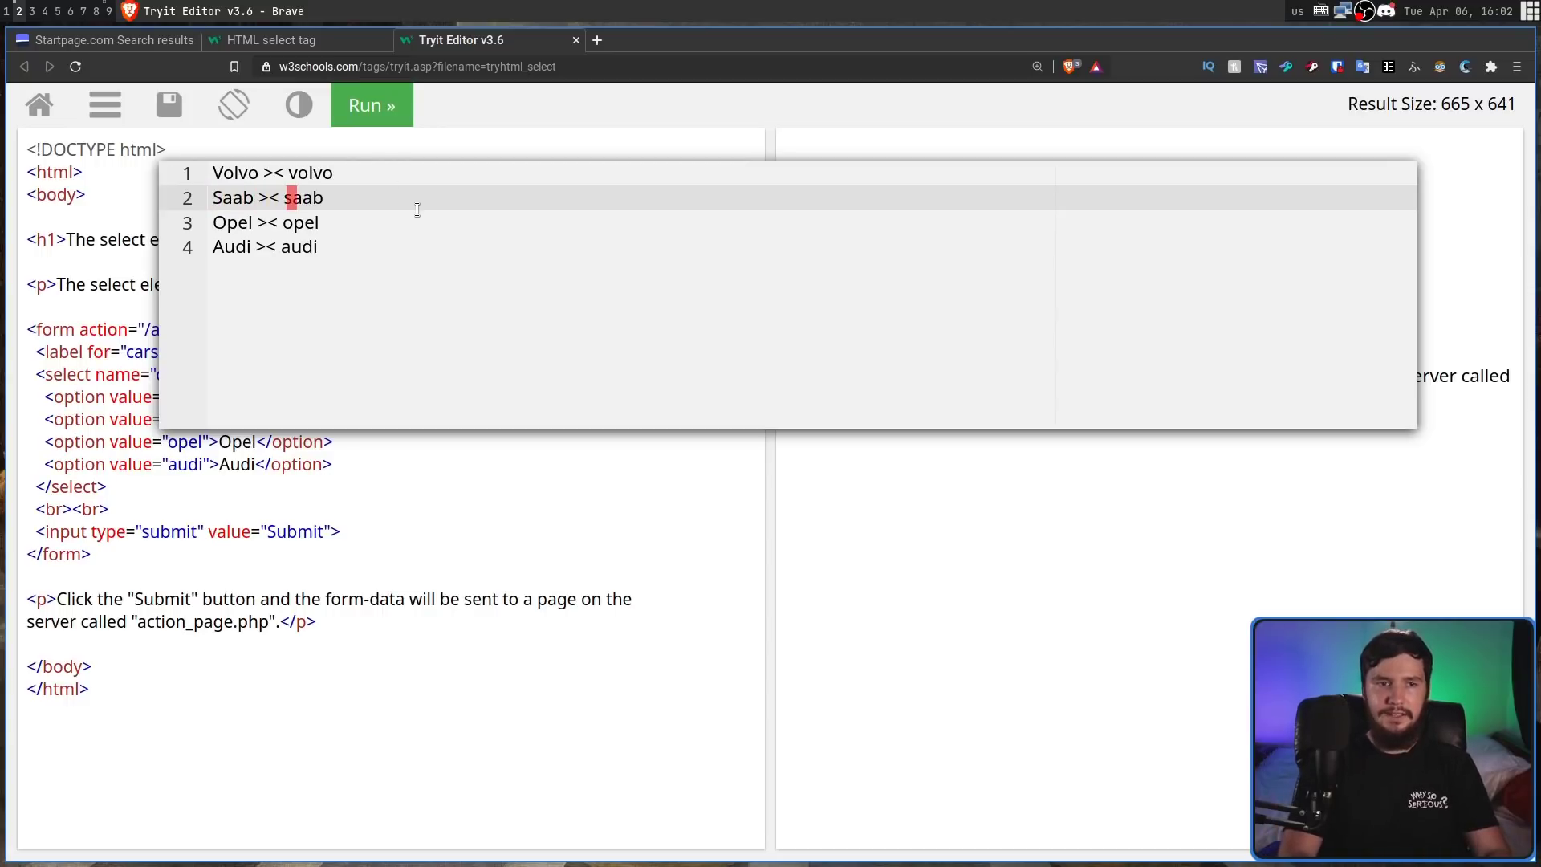
{"action": "key", "text": "l"}
{"action": "key", "text": "l"}
{"action": "key", "text": "l"}
{"action": "key", "text": "l"}
{"action": "key", "text": "h"}
{"action": "key", "text": "h"}
{"action": "key", "text": "h"}
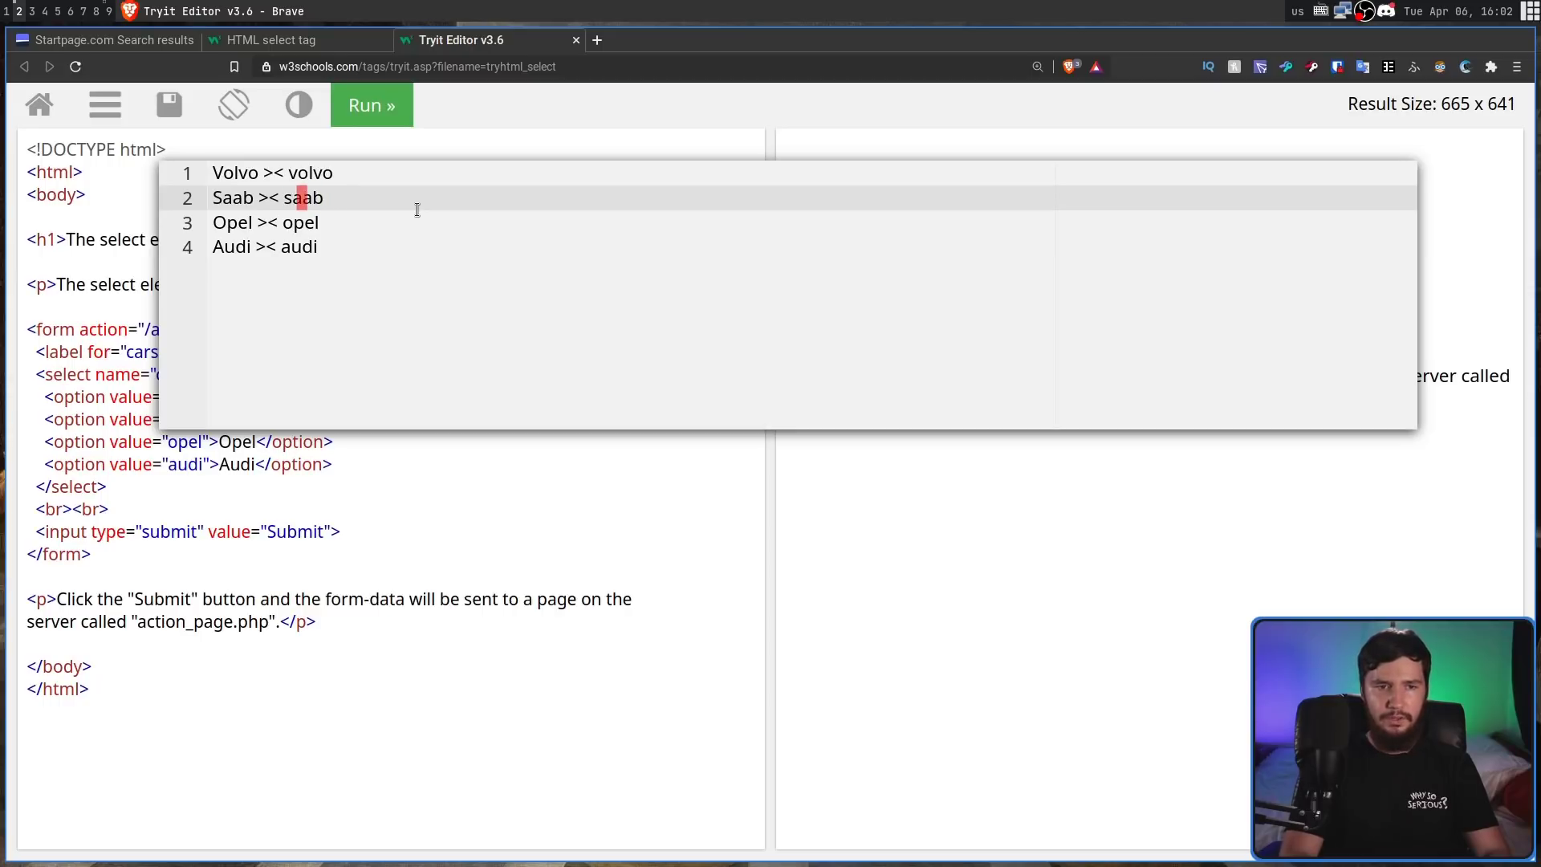
{"action": "key", "text": "h"}
{"action": "key", "text": "l"}
{"action": "key", "text": "l"}
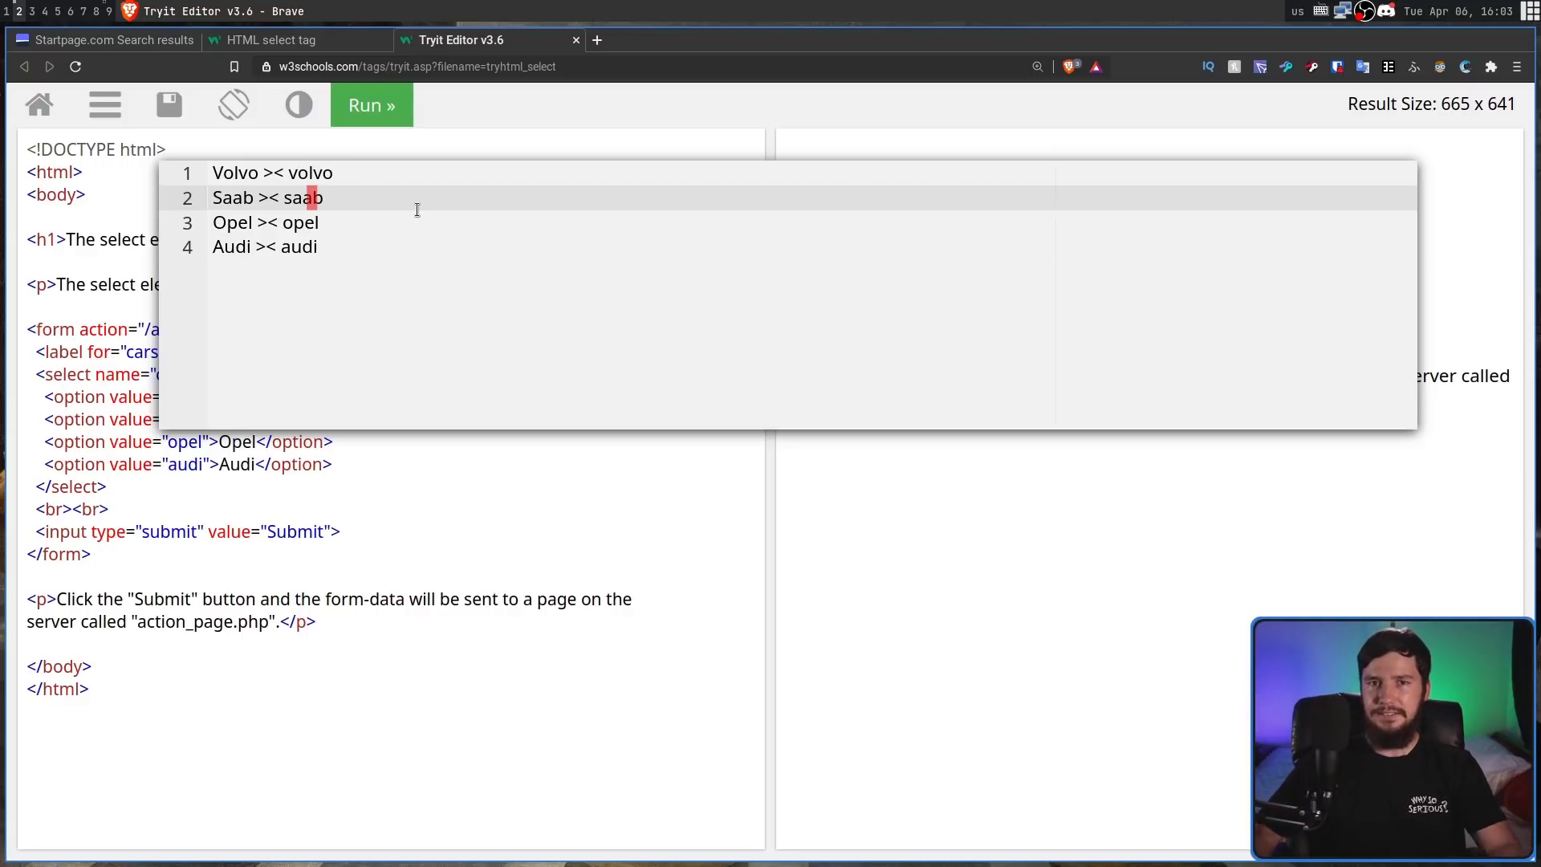
Step: Apply Saab as the chosen car and jump back to the Startpage results tab
{"action": "key", "text": "Return"}
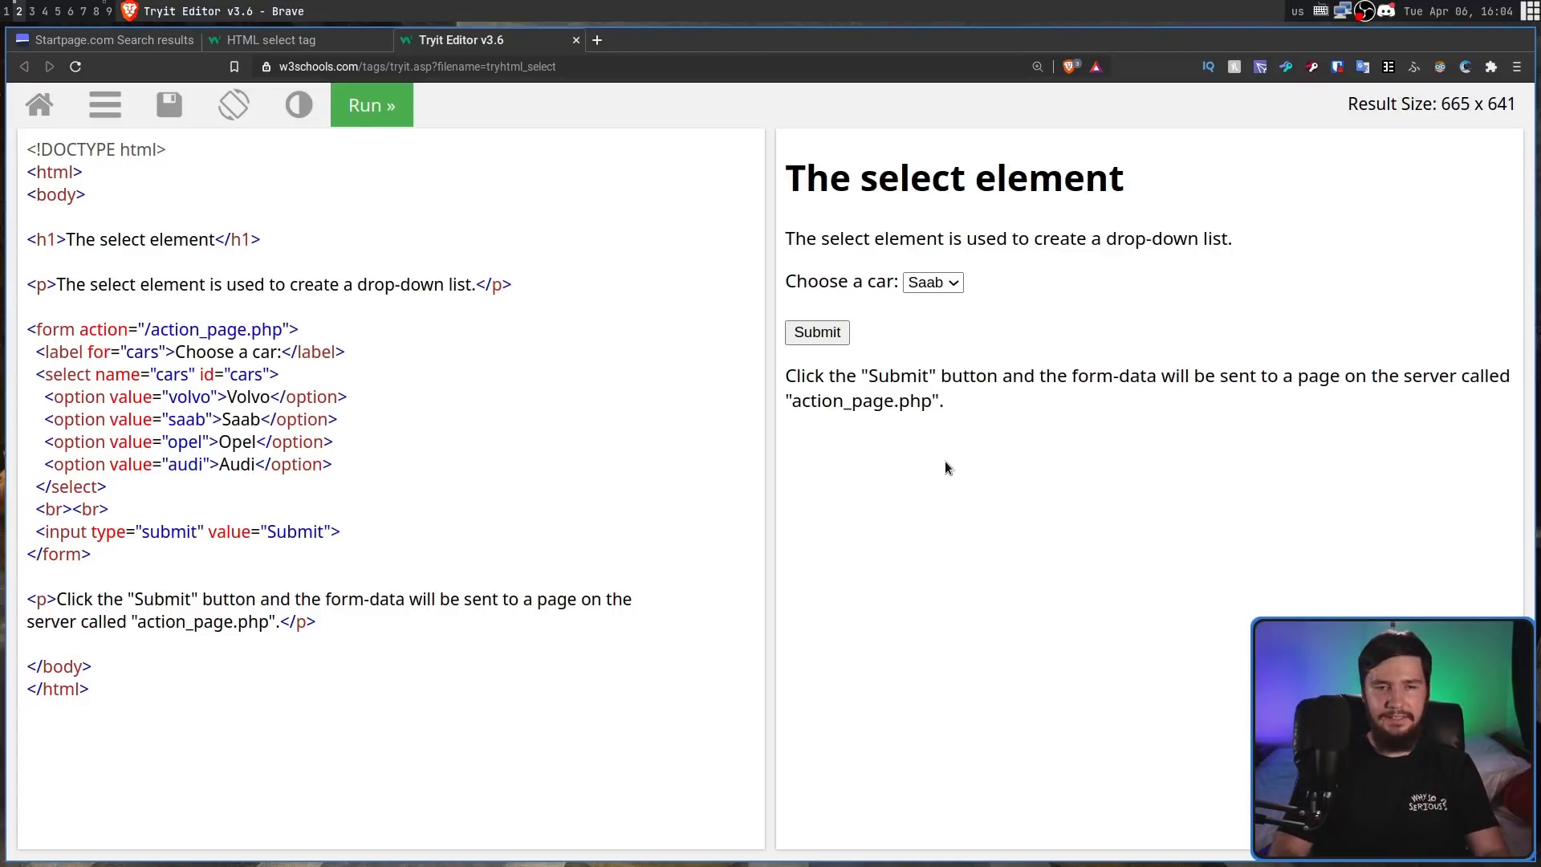
{"action": "key", "text": "shift+t"}
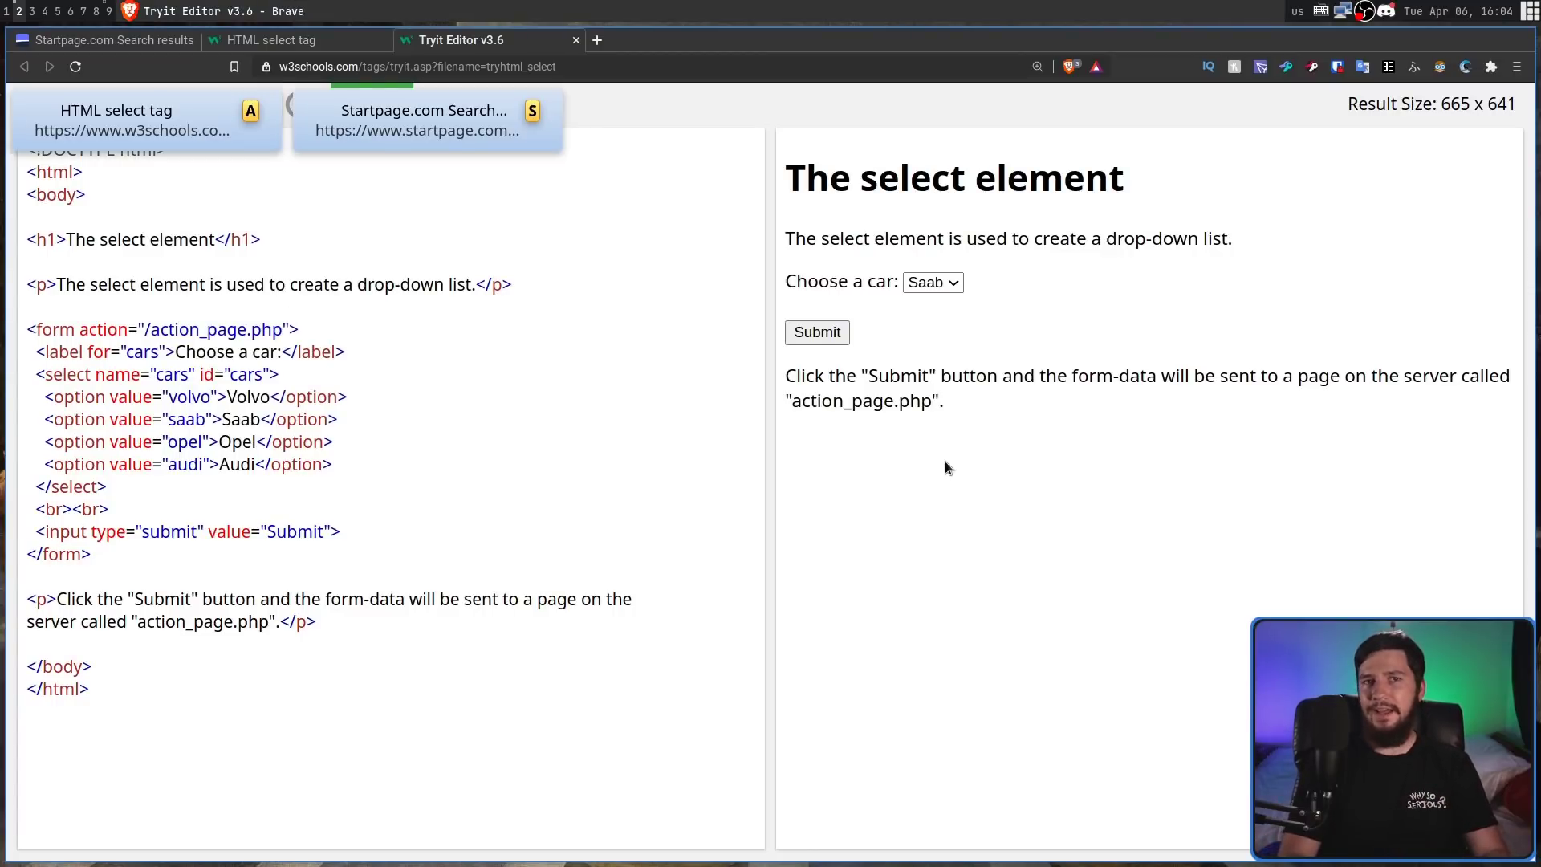
{"action": "key", "text": "s"}
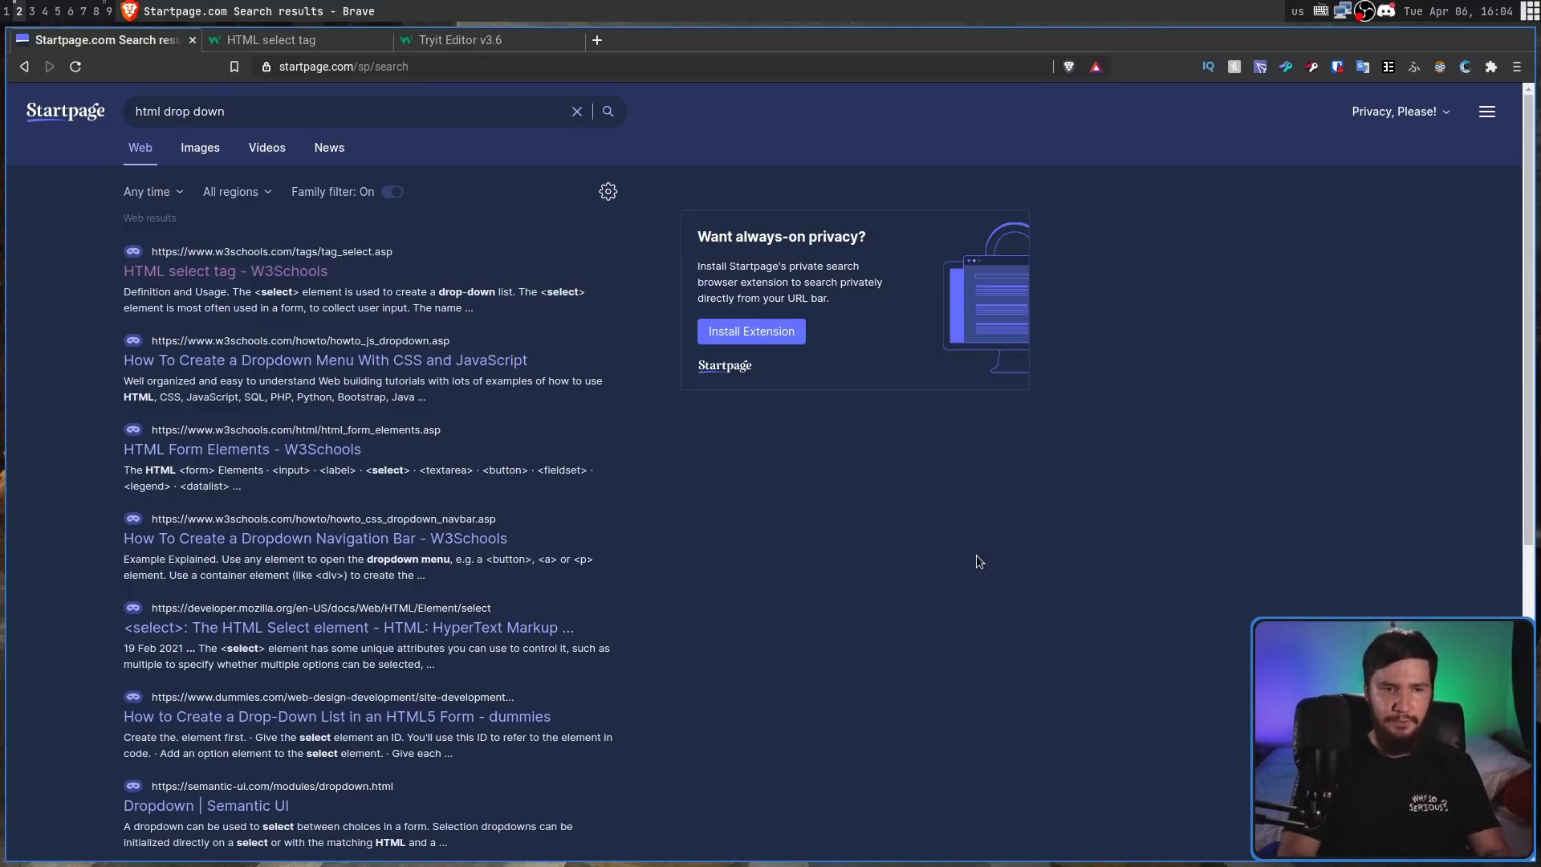
Step: Copy 'understand Web building tutorials with lots of examples of how' from the second result's description
{"action": "key", "text": "super+h"}
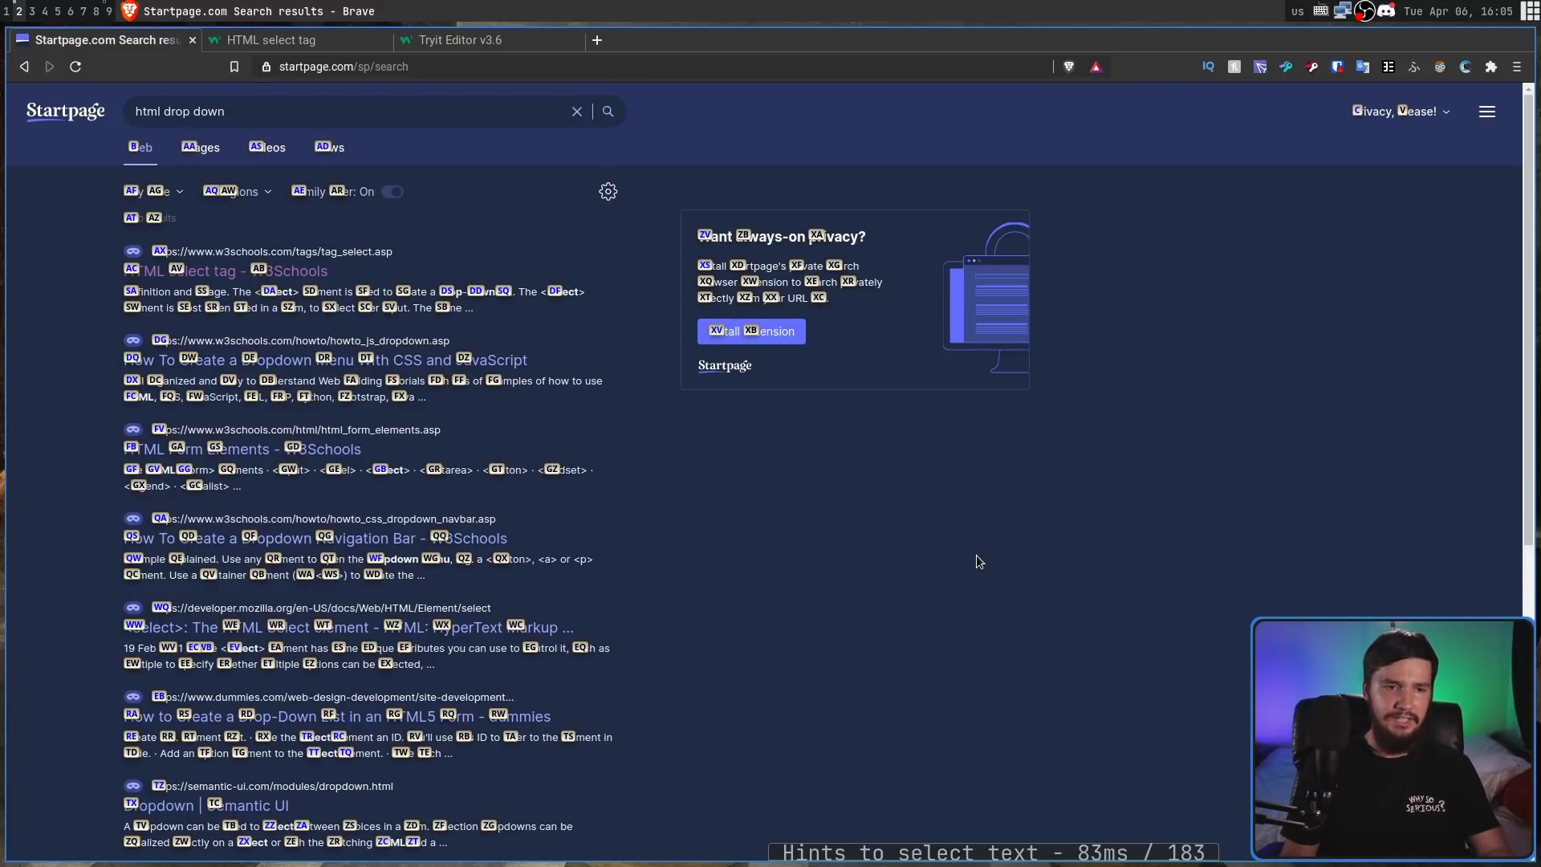
{"action": "key", "text": "d"}
{"action": "key", "text": "v"}
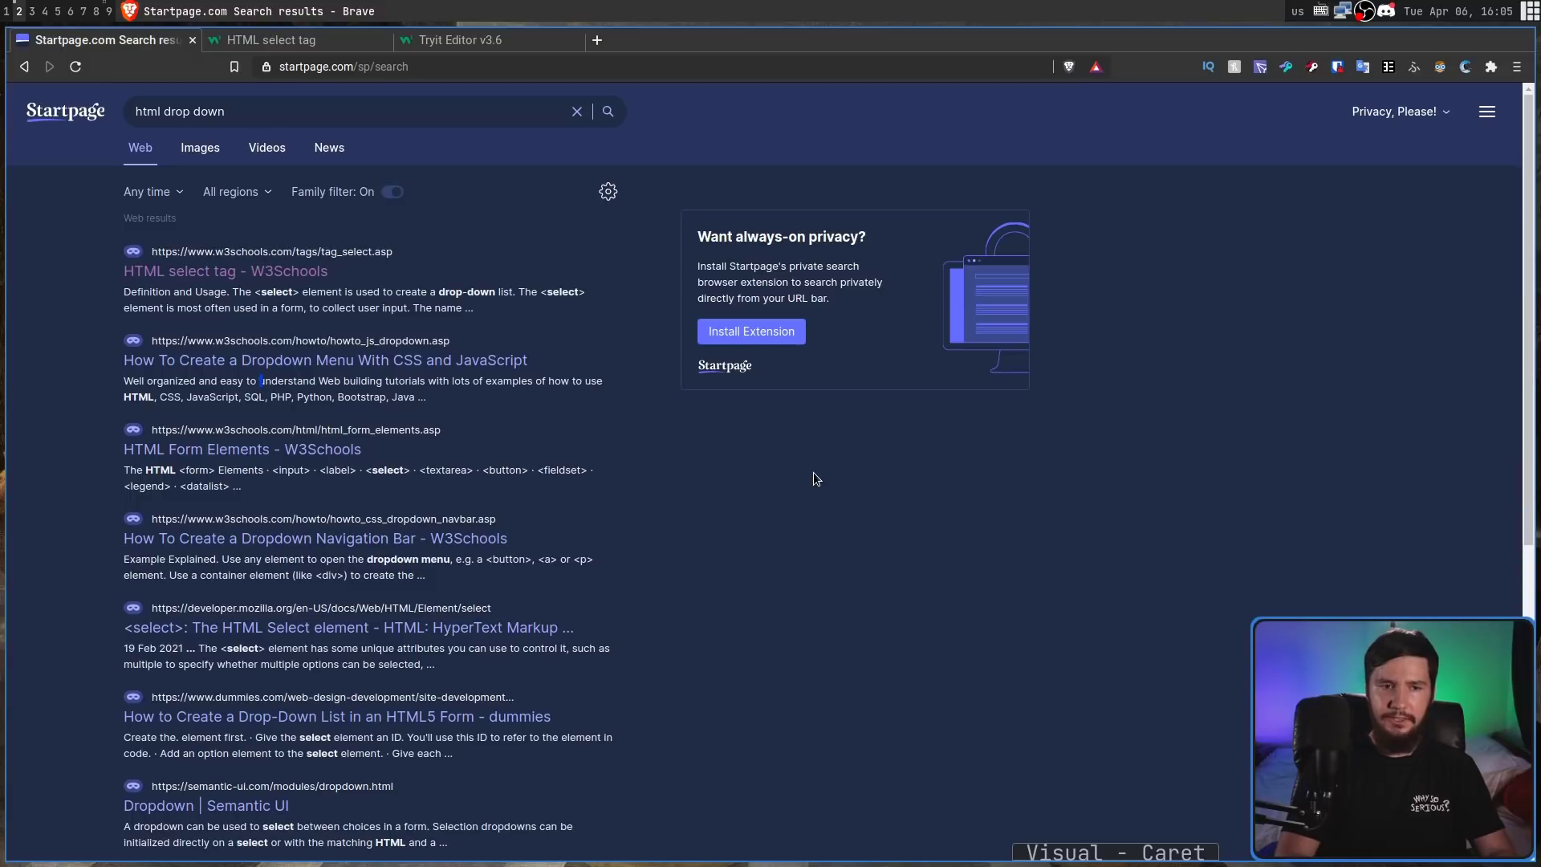
{"action": "key", "text": "v"}
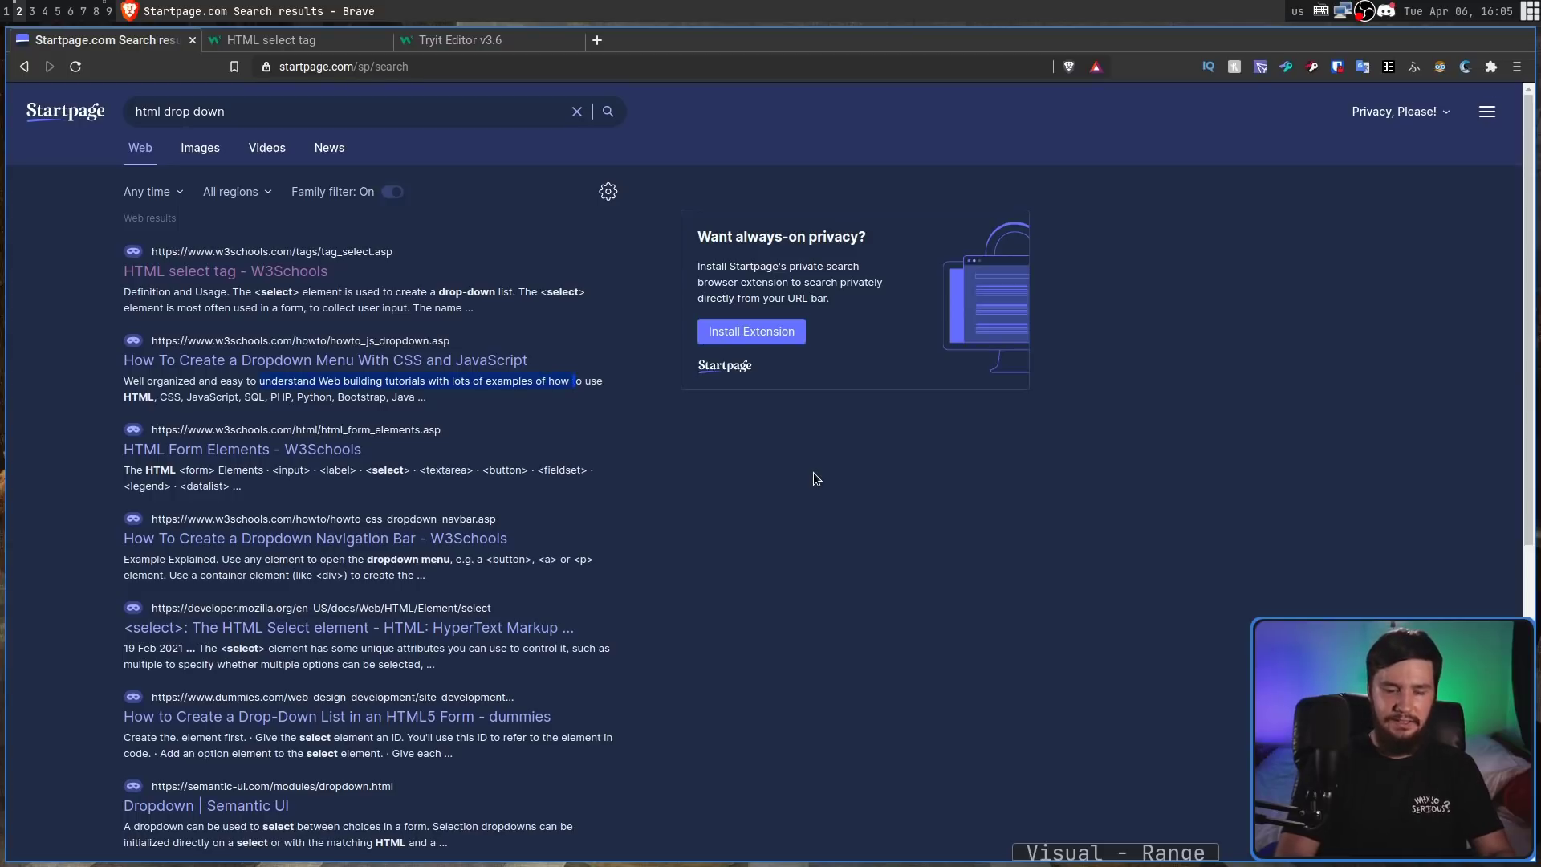
{"action": "key", "text": "y"}
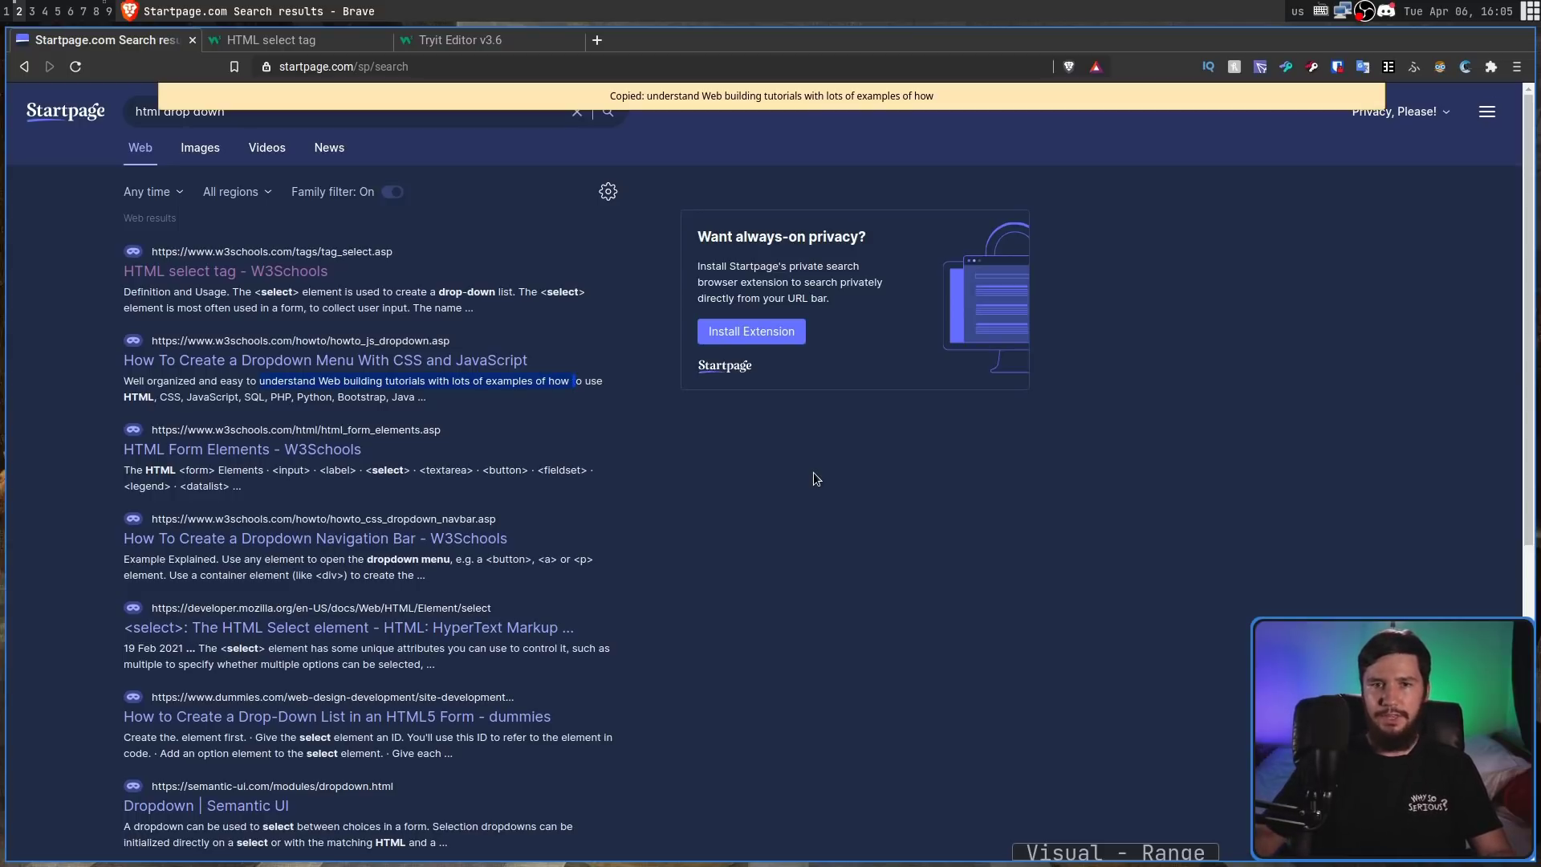
Step: Open an Alacritty terminal and paste the copied phrase at the shell prompt
{"action": "key", "text": "super+Return"}
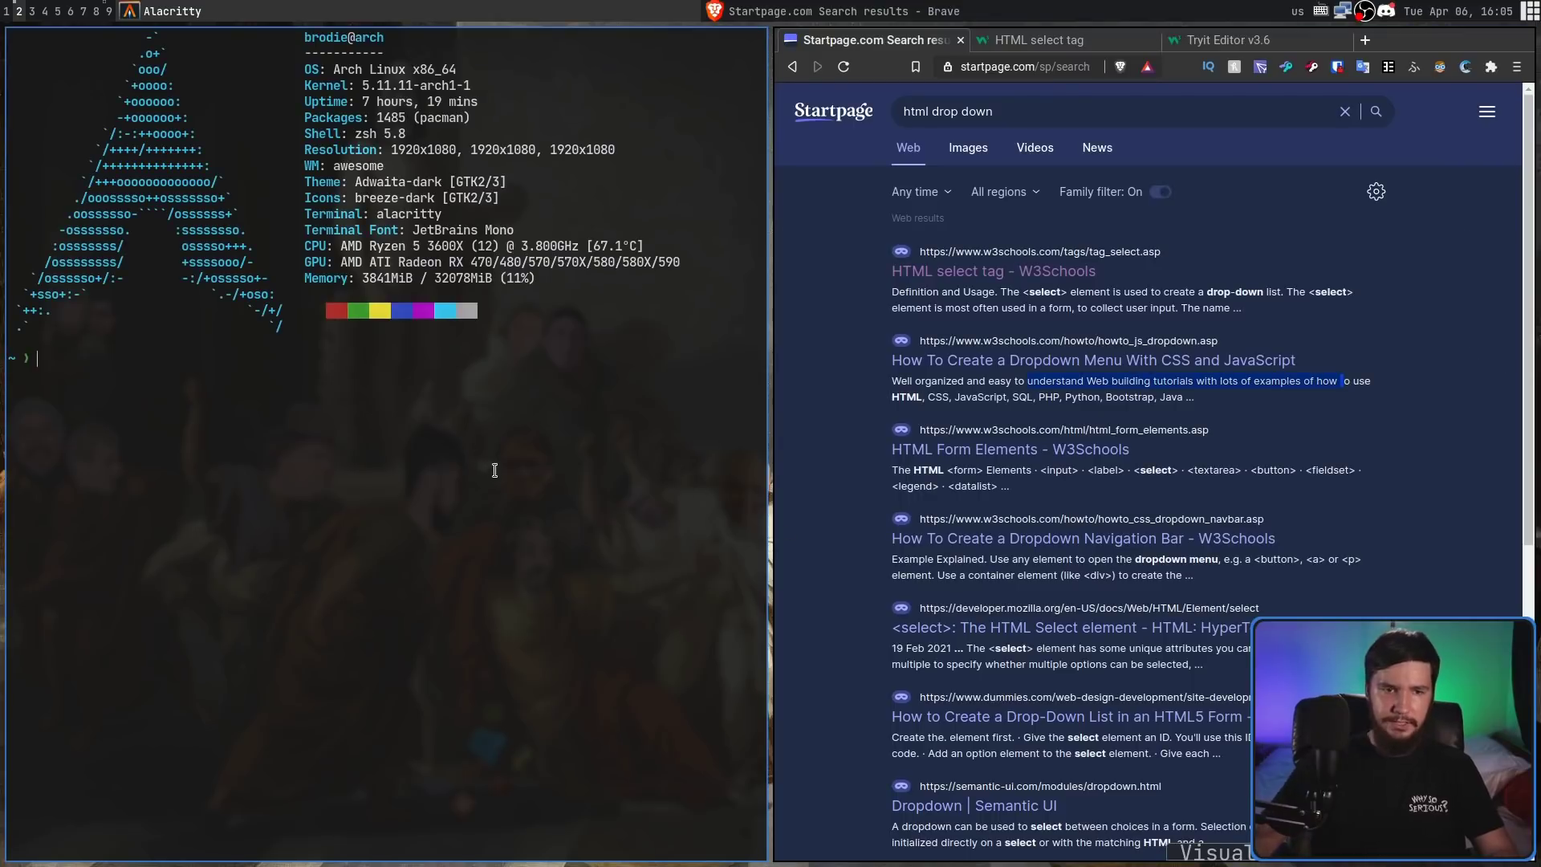
{"action": "key", "text": "ctrl+shift+v"}
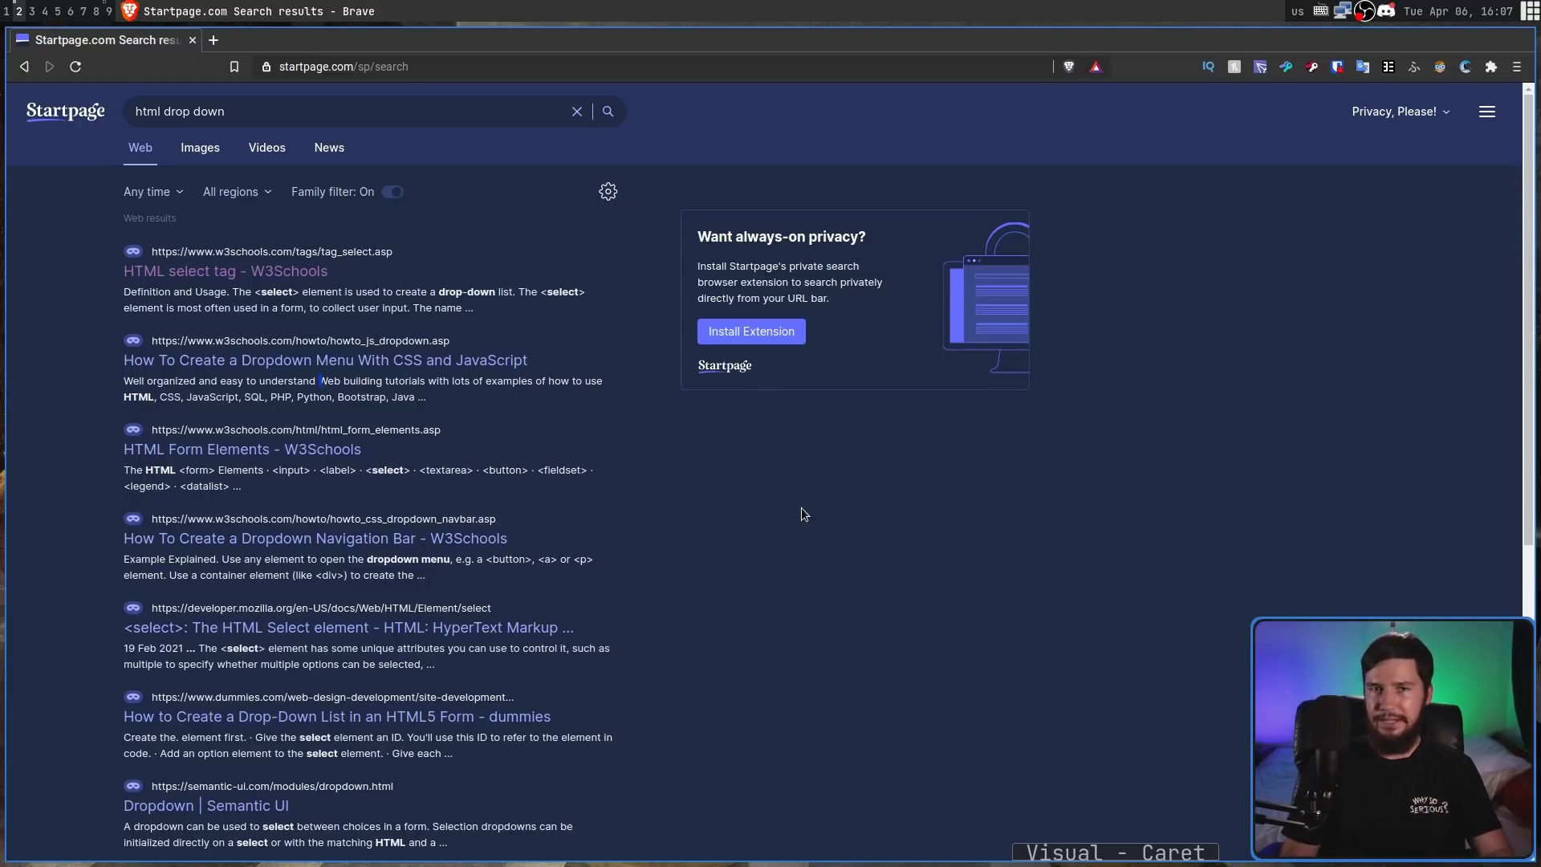
Step: Copy 'HTML' from the HTML Form Elements result title and search it on Google in a new tab
{"action": "key", "text": "Escape"}
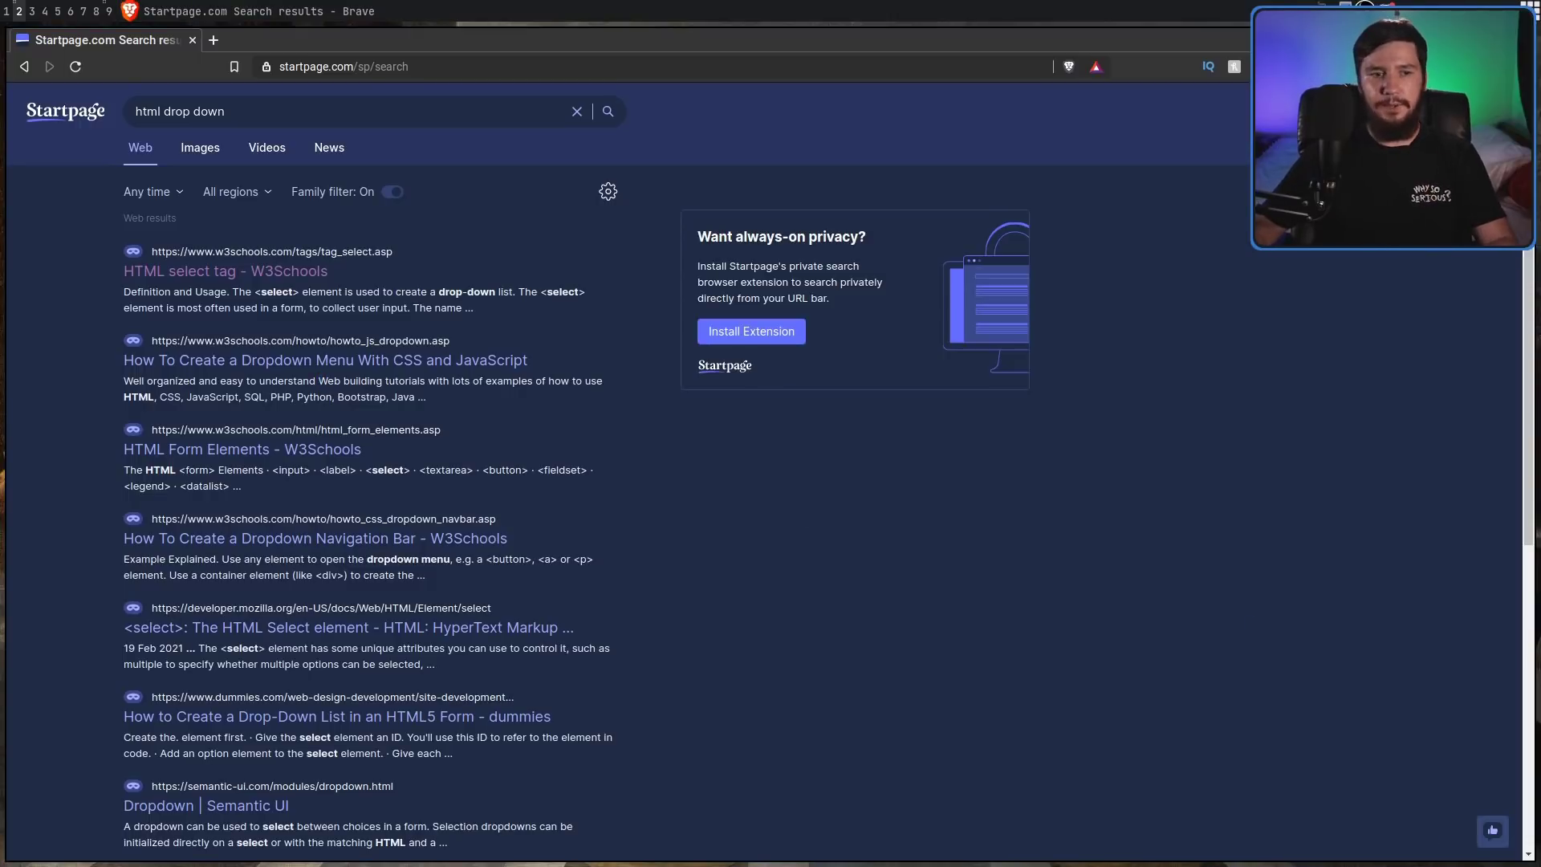
{"action": "key", "text": "v"}
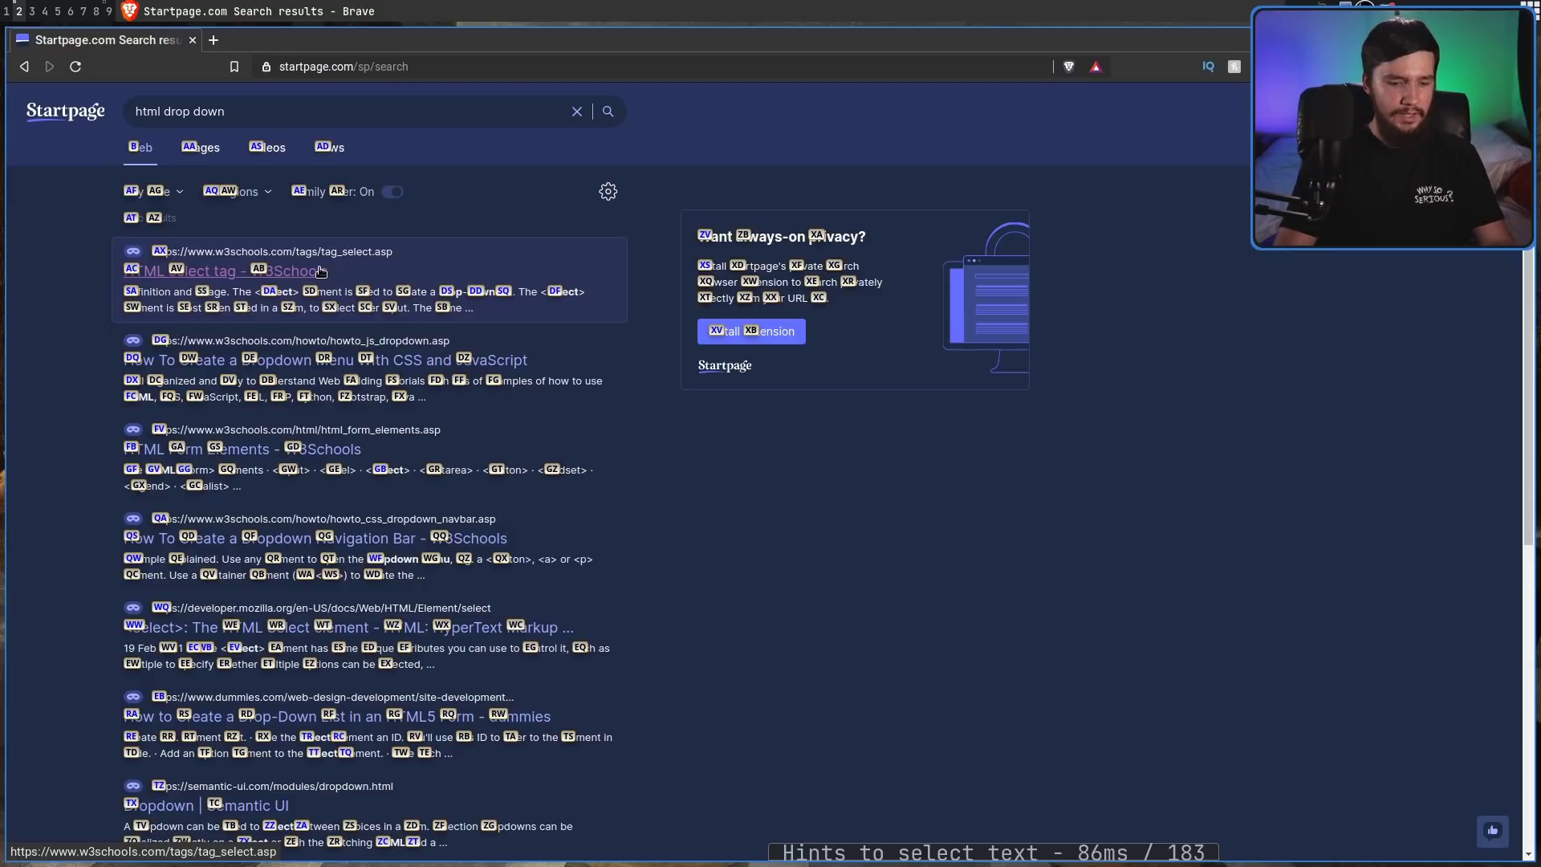
{"action": "key", "text": "f"}
{"action": "key", "text": "b"}
{"action": "key", "text": "v"}
{"action": "key", "text": "l"}
{"action": "key", "text": "l"}
{"action": "key", "text": "l"}
{"action": "key", "text": "l"}
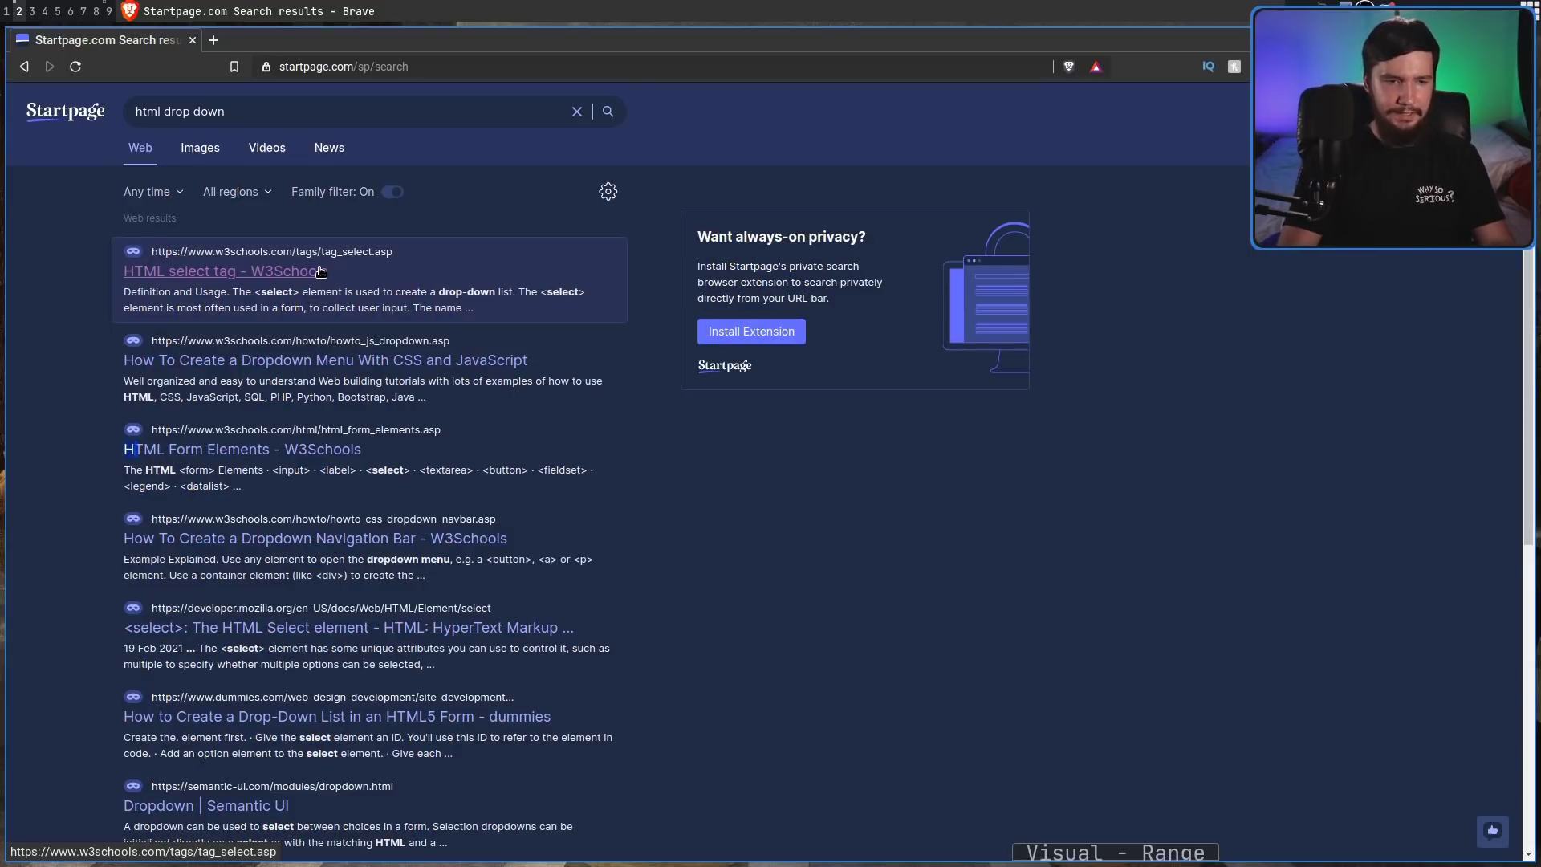
{"action": "key", "text": "y"}
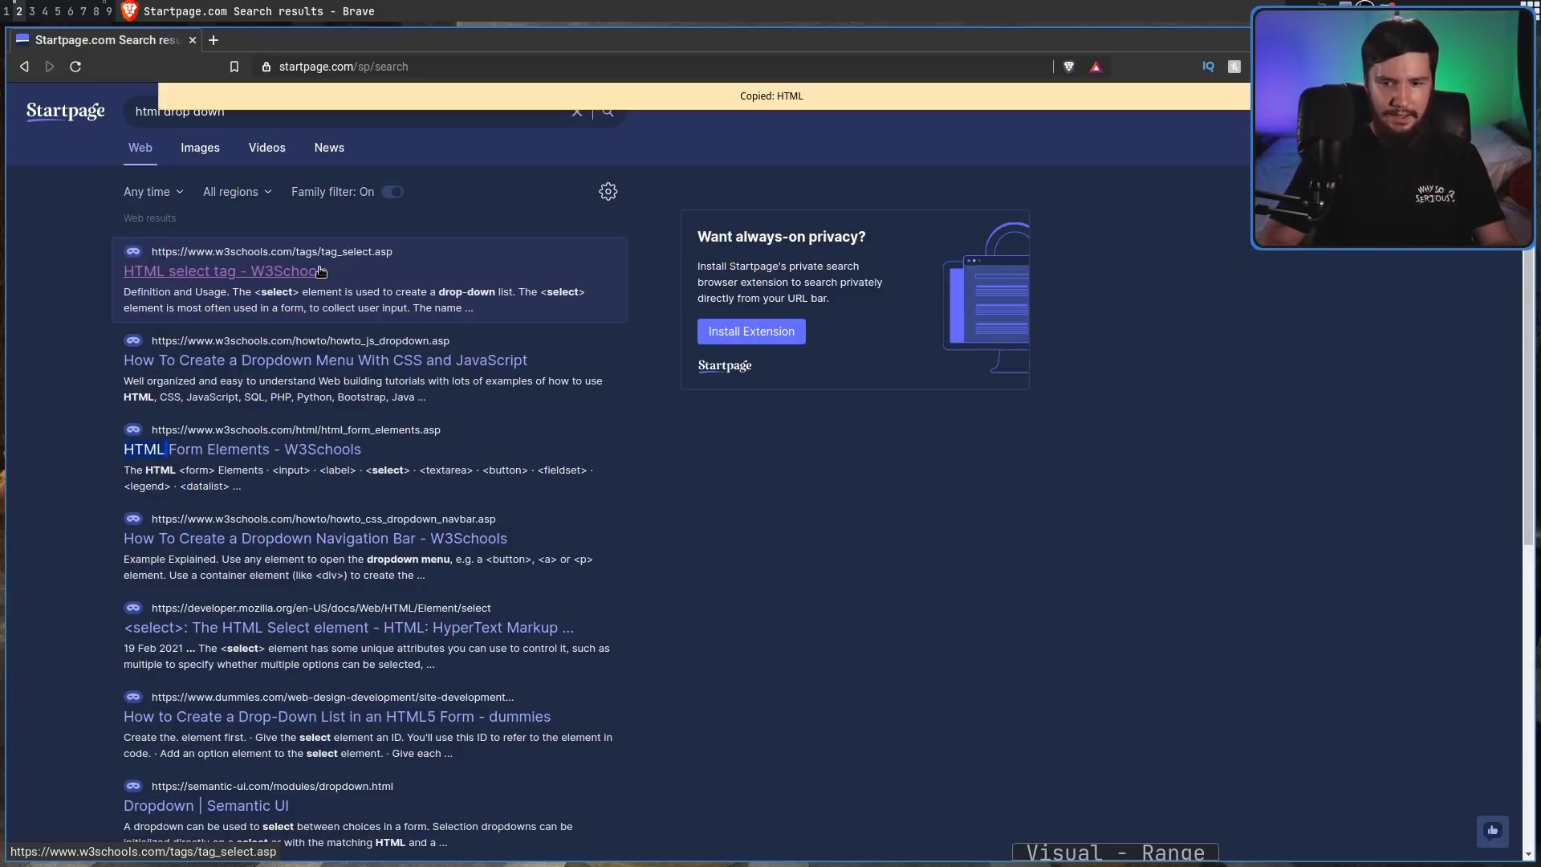
{"action": "key", "text": "Escape"}
{"action": "key", "text": "Escape"}
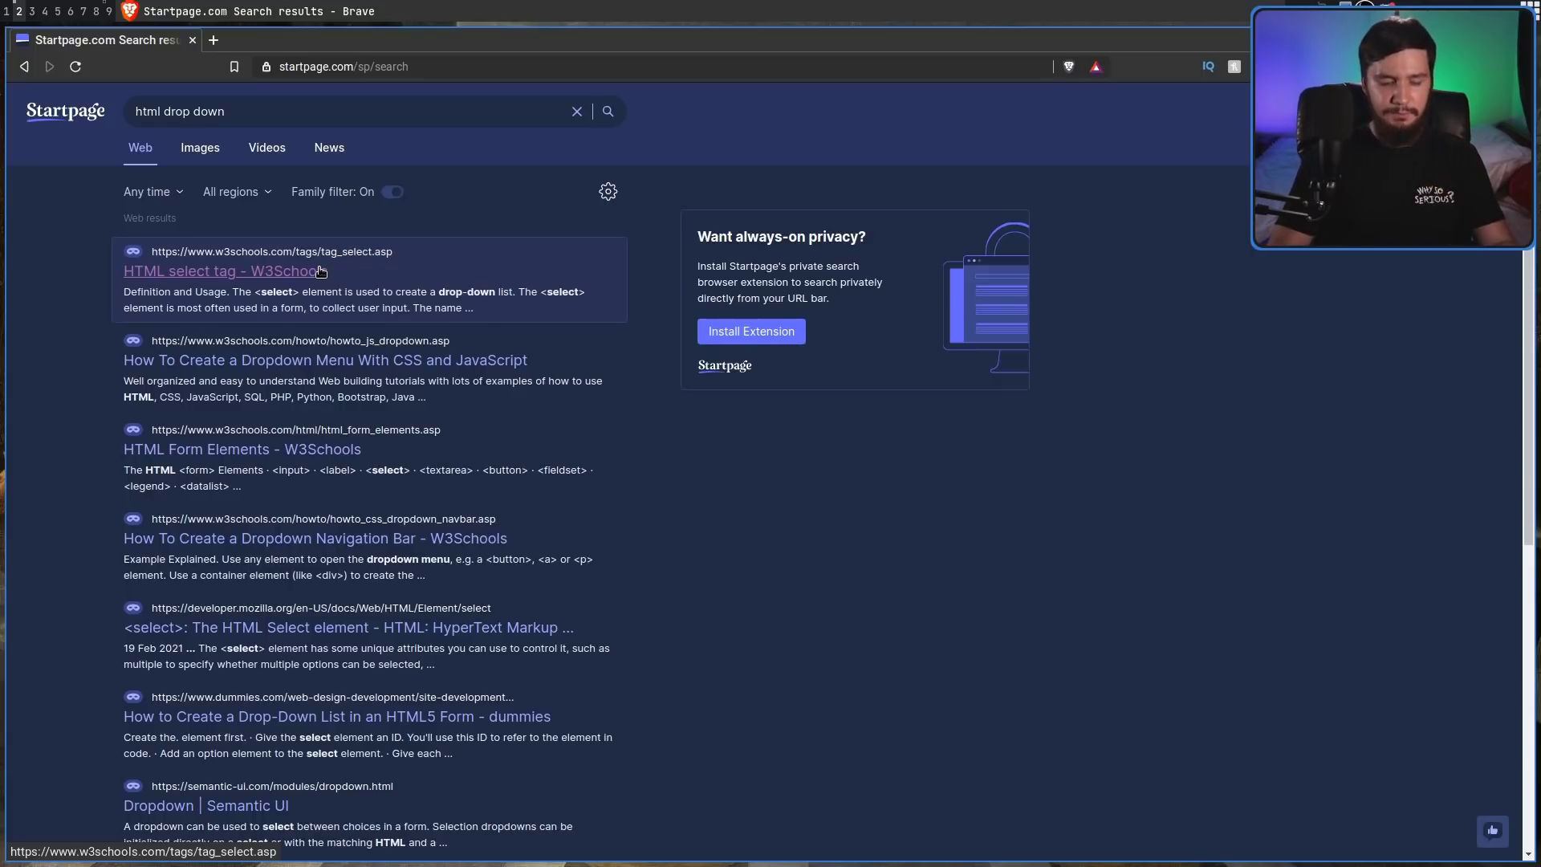
{"action": "key", "text": "s"}
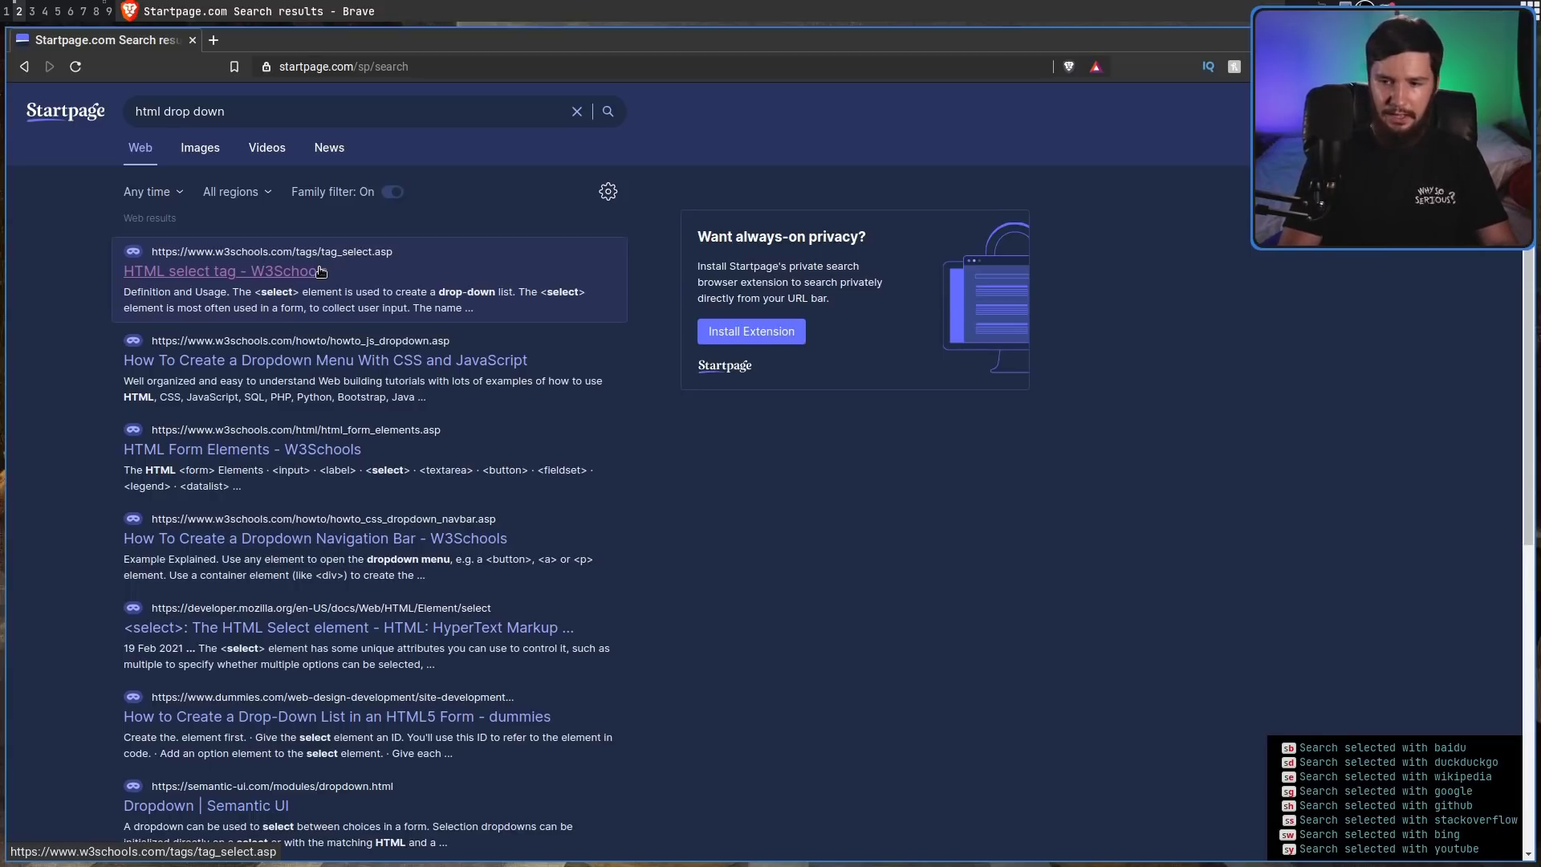
{"action": "key", "text": "g"}
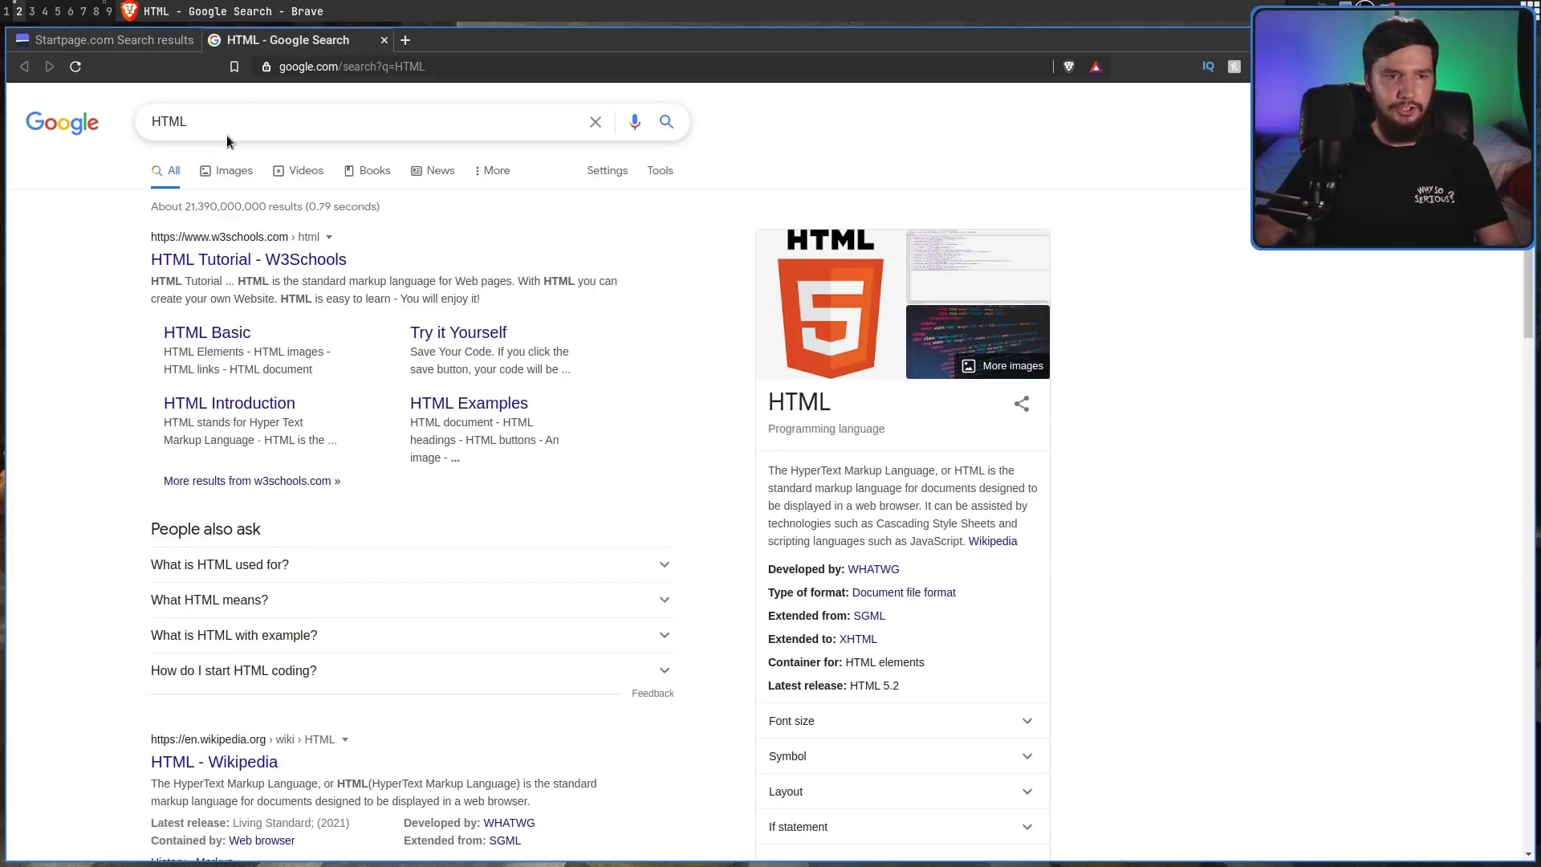
Step: Open the HTML Wikipedia article, then edit its URL with ;U to open the Dog article in a new tab
{"action": "key", "text": "Down"}
{"action": "key", "text": "Return"}
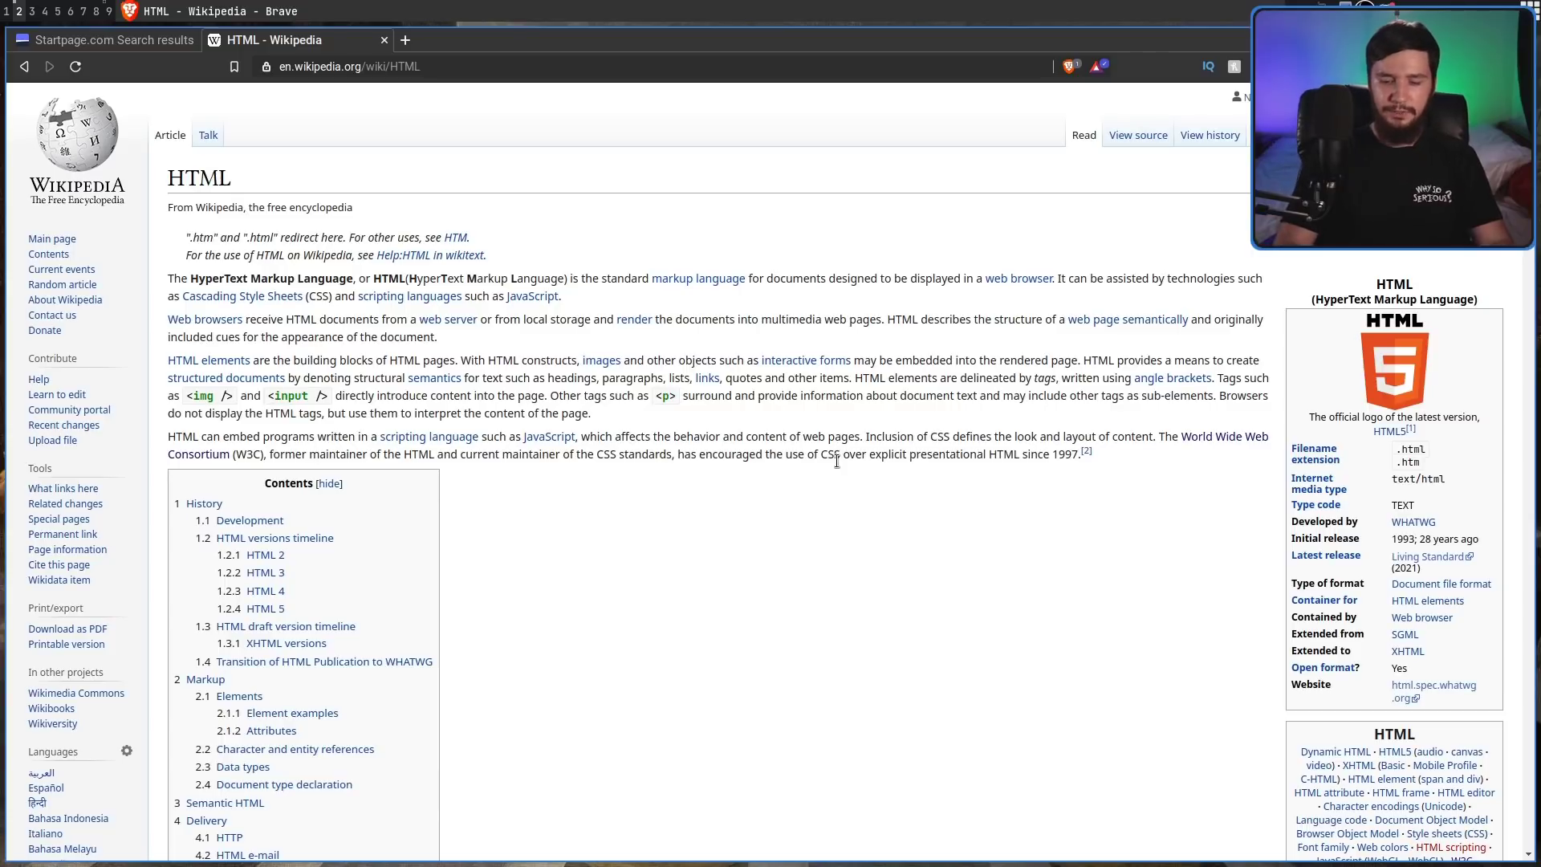
{"action": "key", "text": "semicolon"}
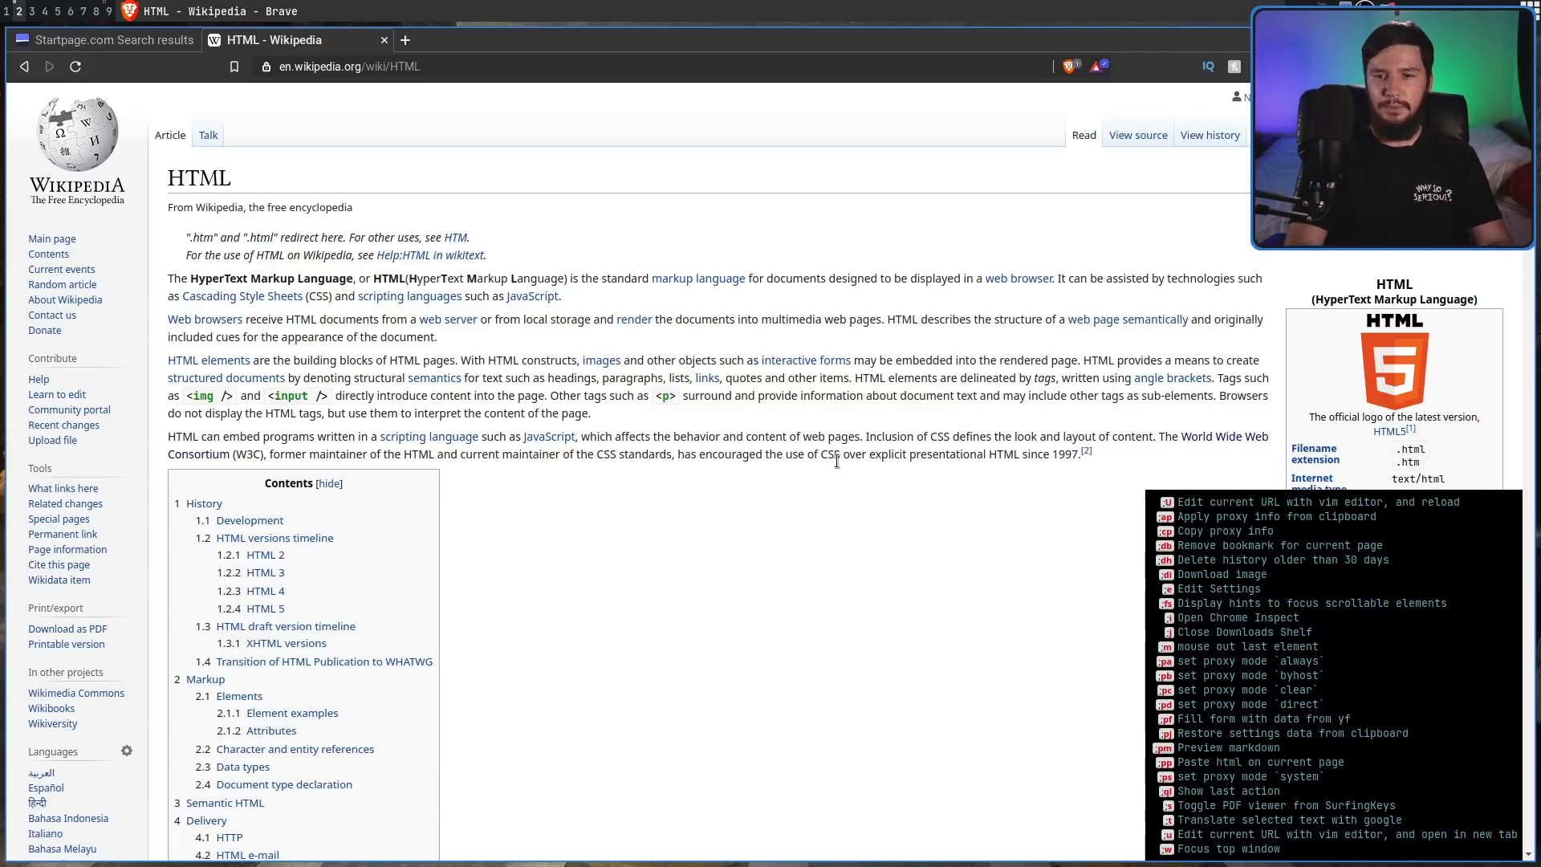
{"action": "key", "text": "shift+u"}
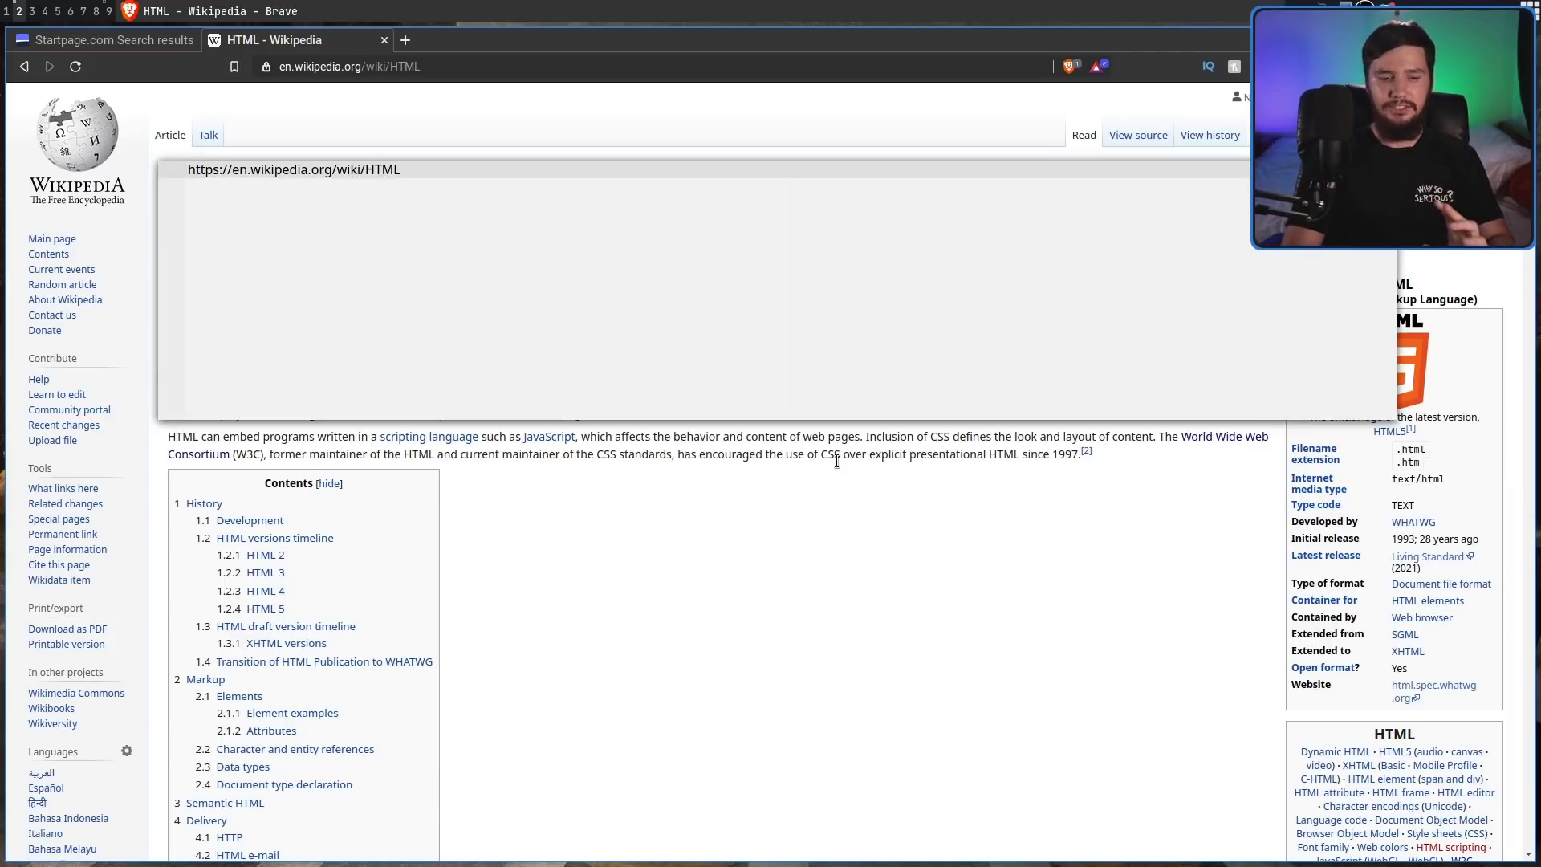
{"action": "key", "text": "Escape"}
{"action": "key", "text": "shift+u"}
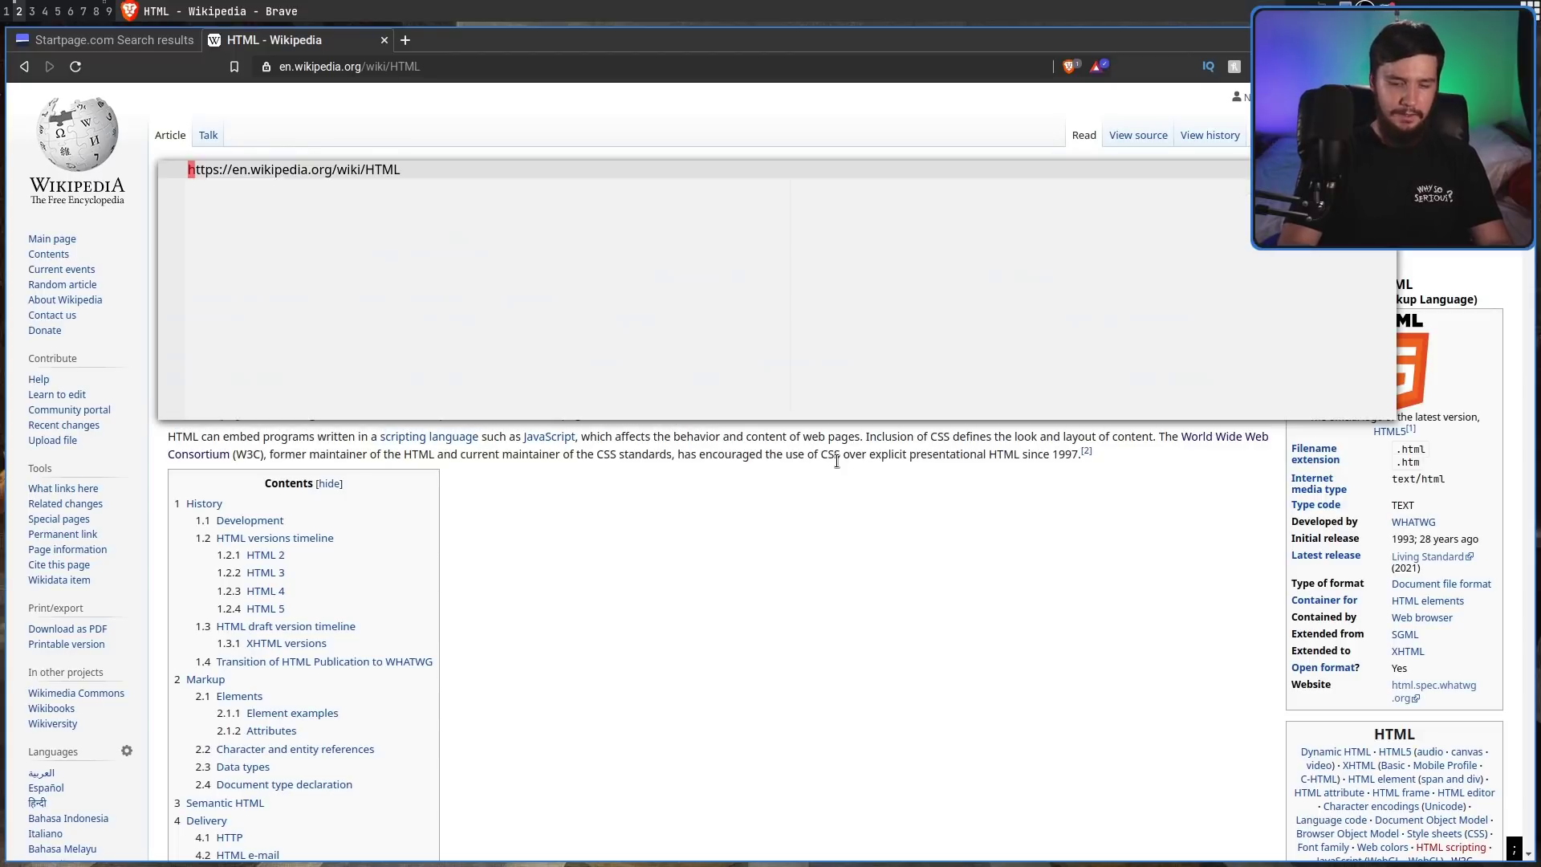
{"action": "key", "text": "shift+a"}
{"action": "key", "text": "BackSpace"}
{"action": "key", "text": "BackSpace"}
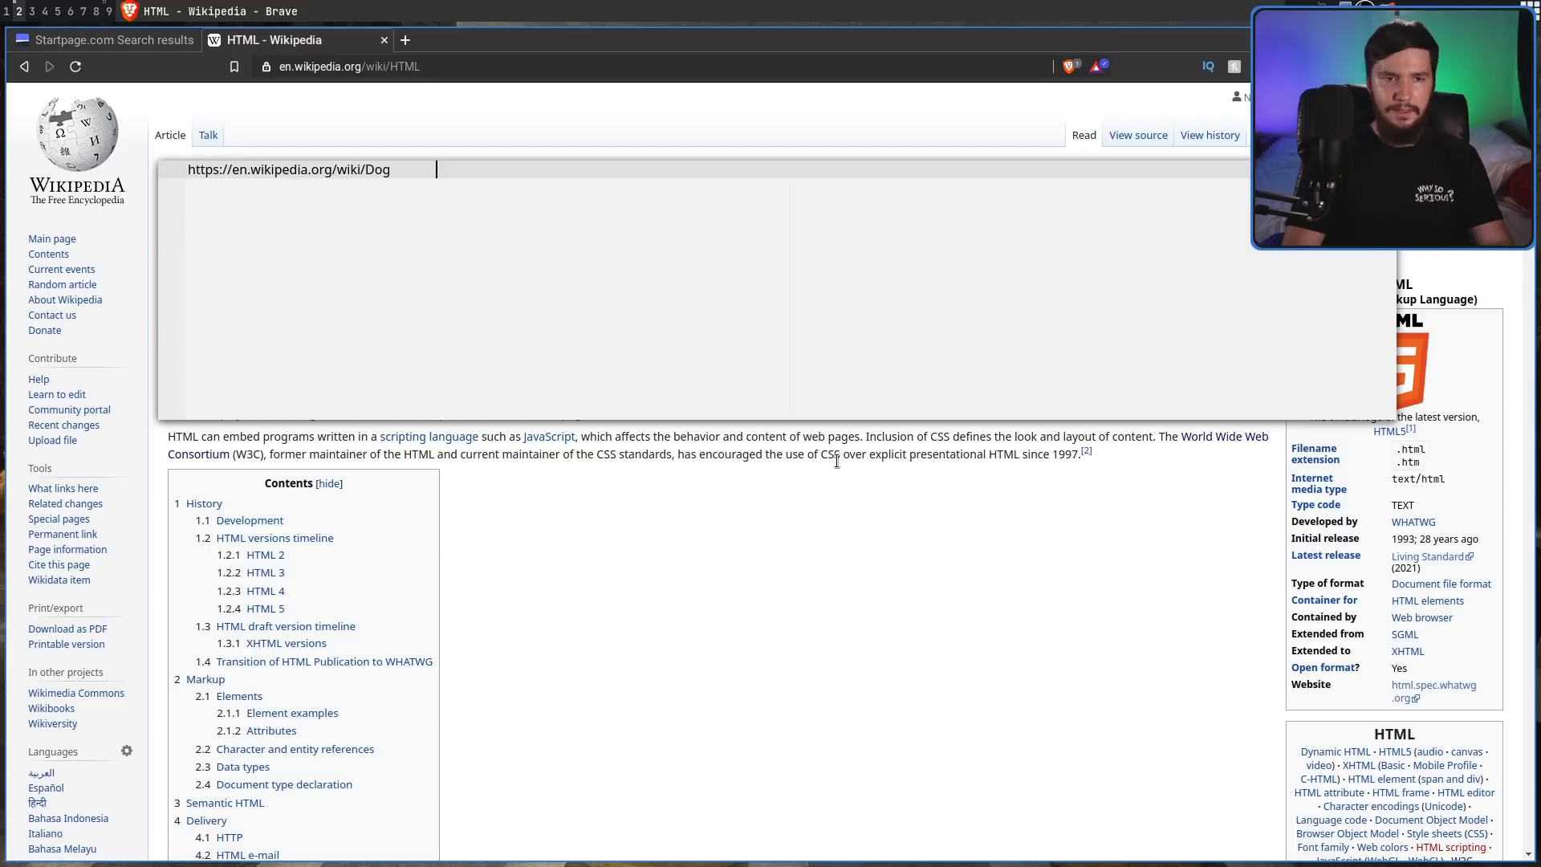
{"action": "key", "text": "Return"}
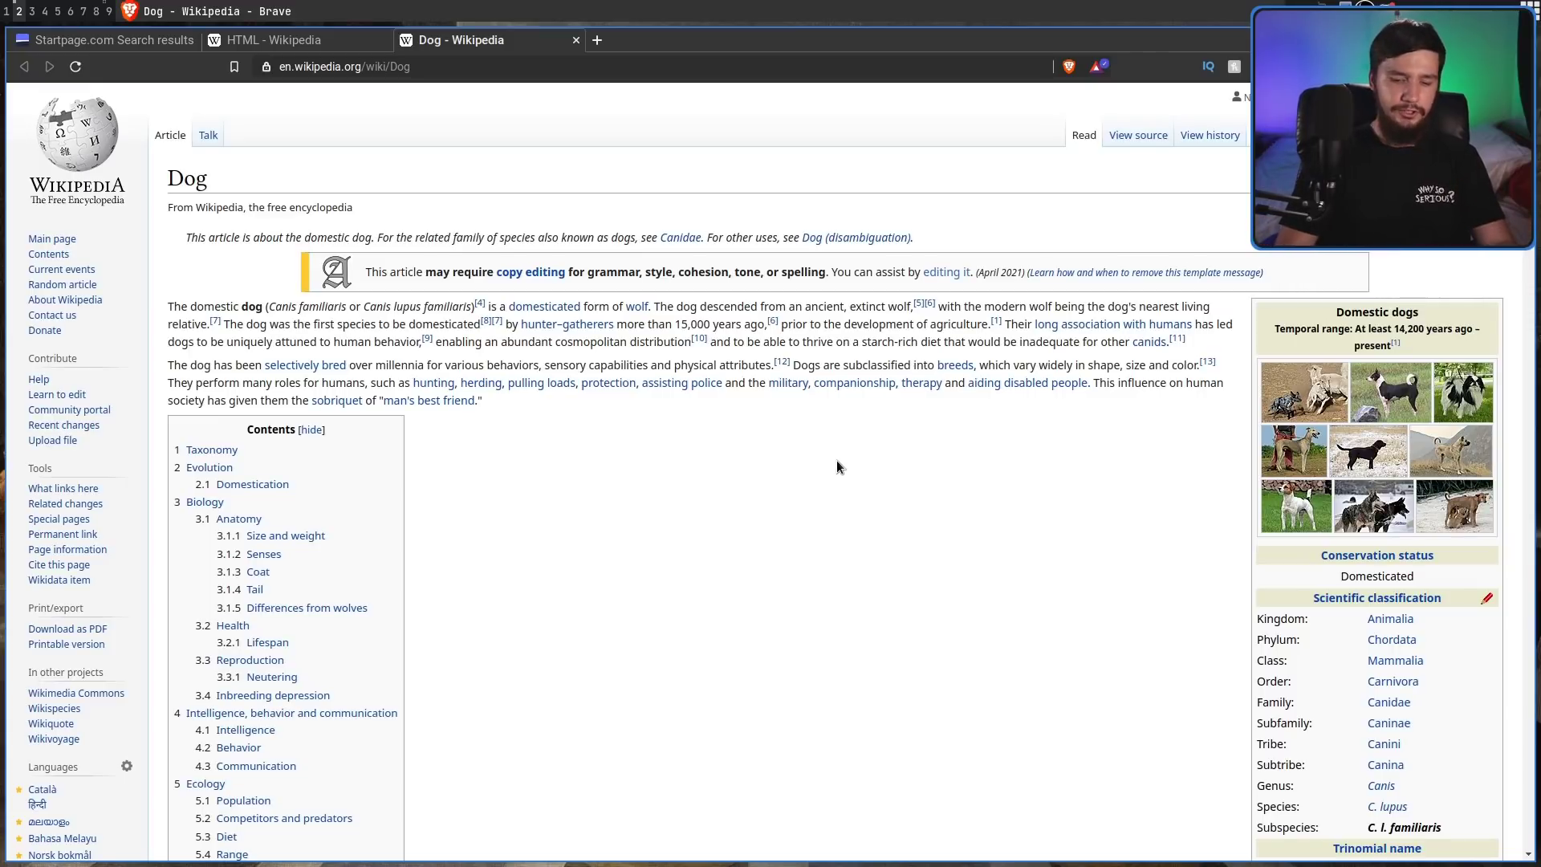
Step: Change the Dog tab's address to the Cat article with ;U
{"action": "key", "text": "semicolon"}
{"action": "key", "text": "U"}
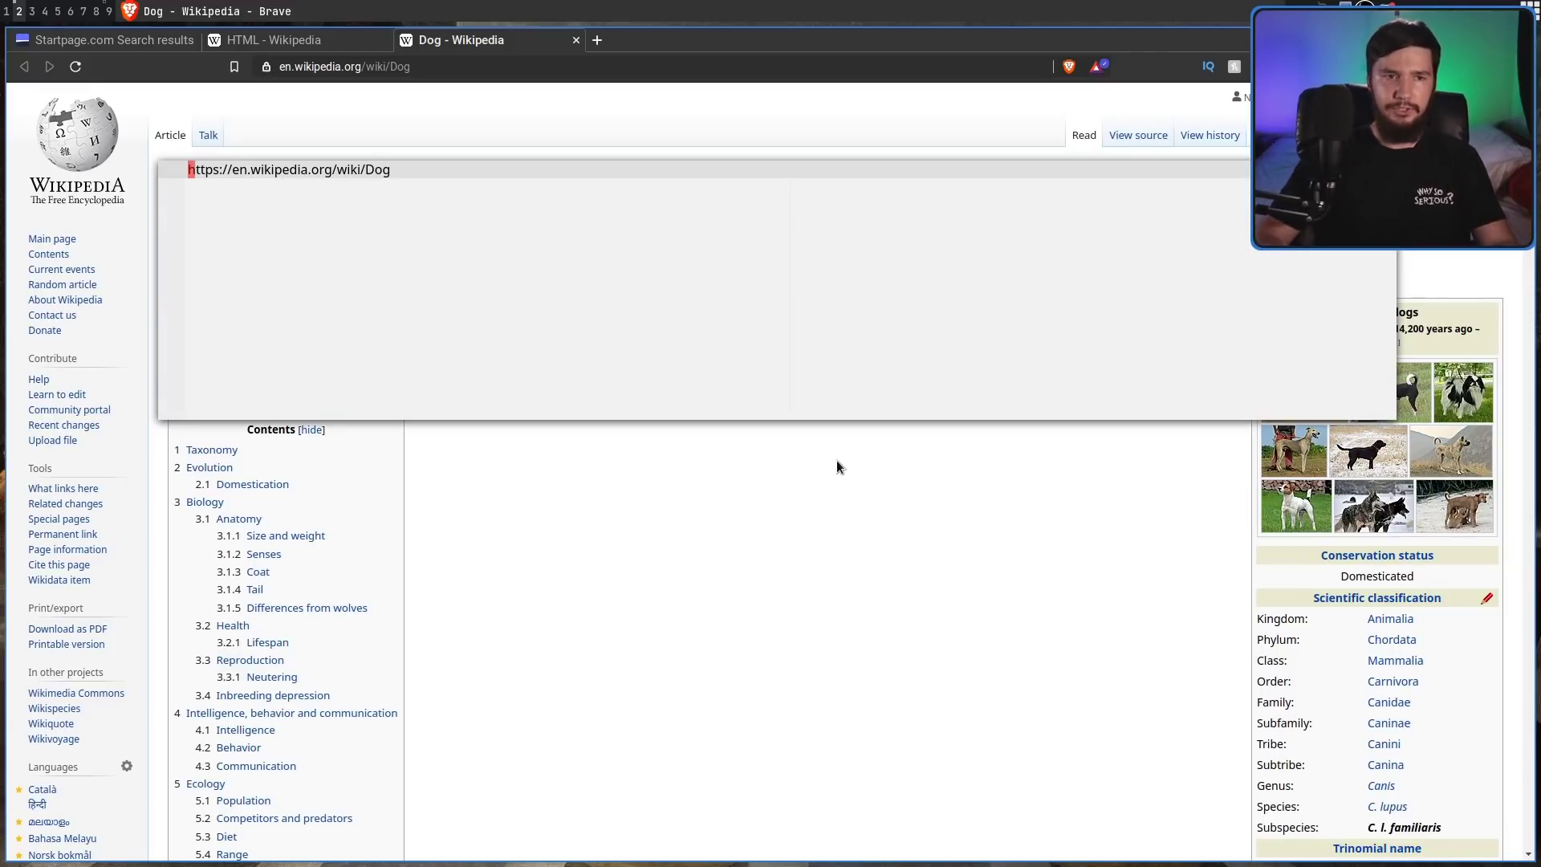
{"action": "key", "text": "BackSpace"}
{"action": "key", "text": "BackSpace"}
{"action": "key", "text": "BackSpace"}
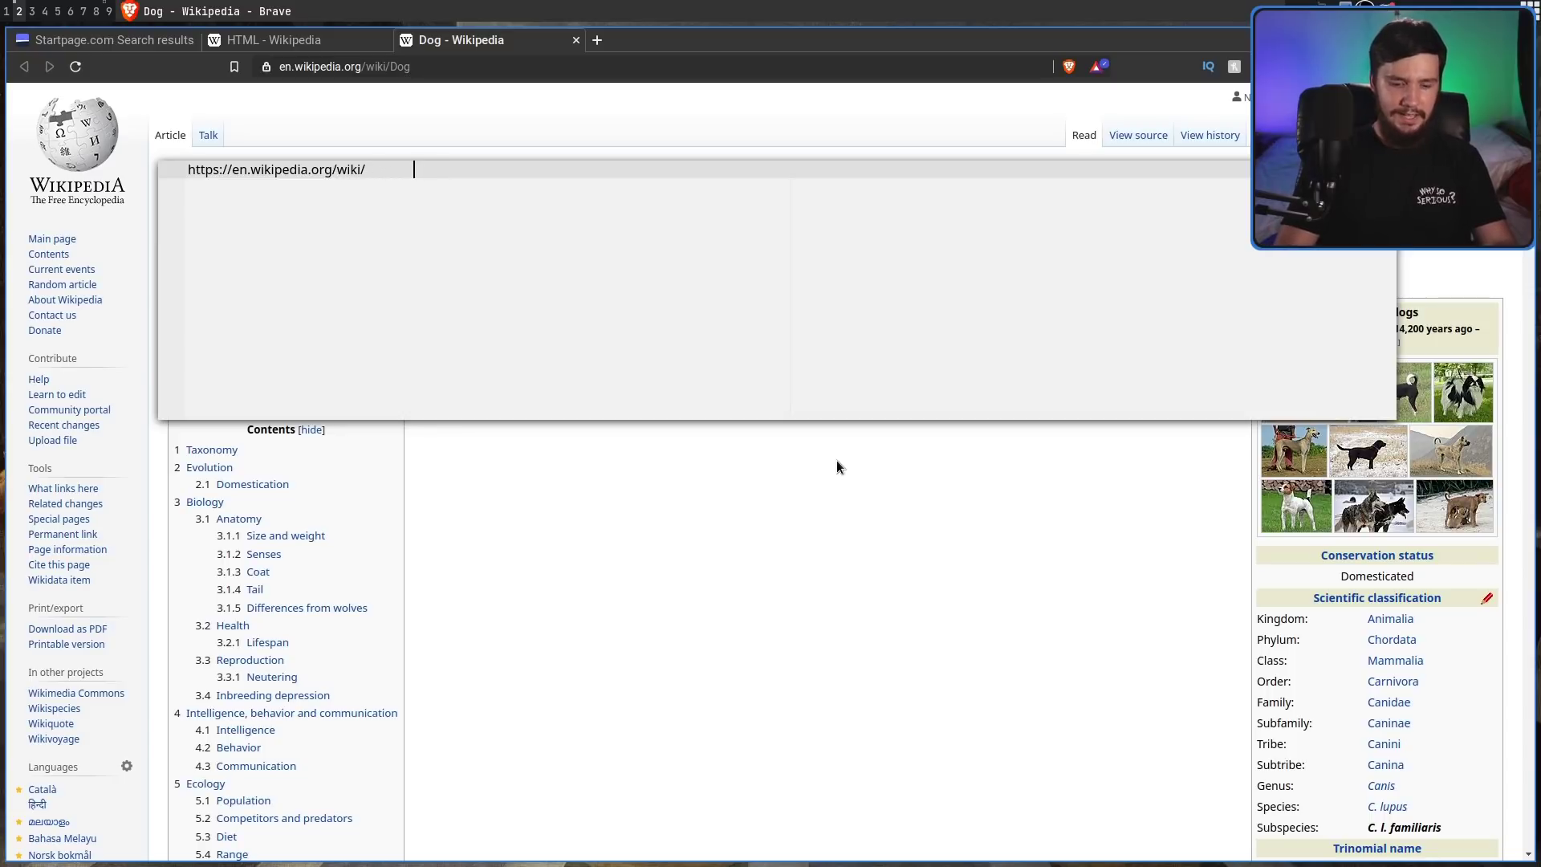
{"action": "type", "text": "Cat"}
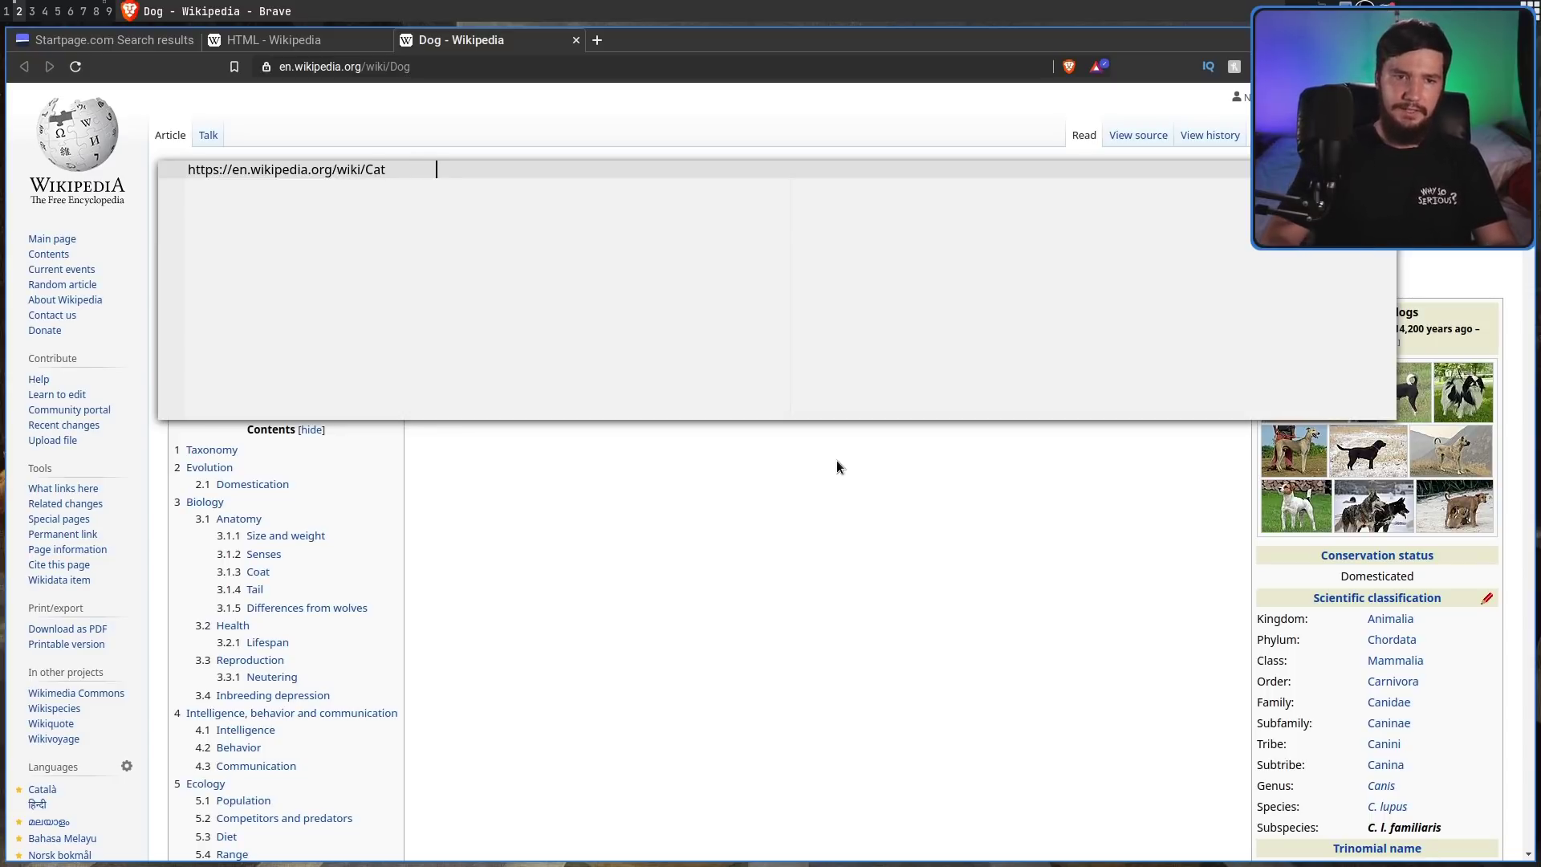
{"action": "key", "text": "Return"}
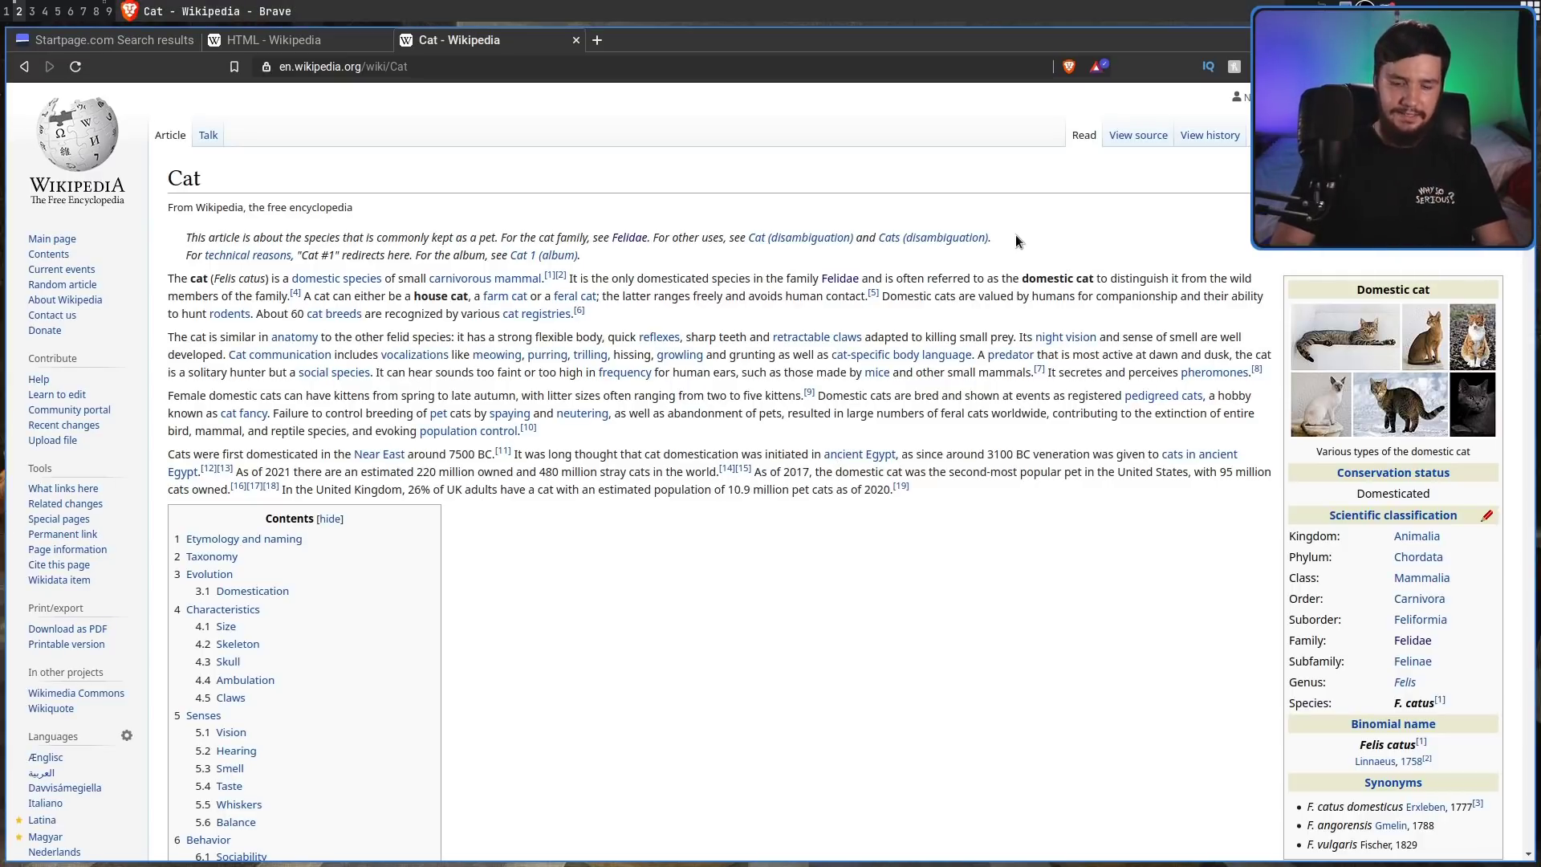
Step: Duplicate the Cat address line, change the copy to Cow, and :wq to open both in new tabs
{"action": "key", "text": "u"}
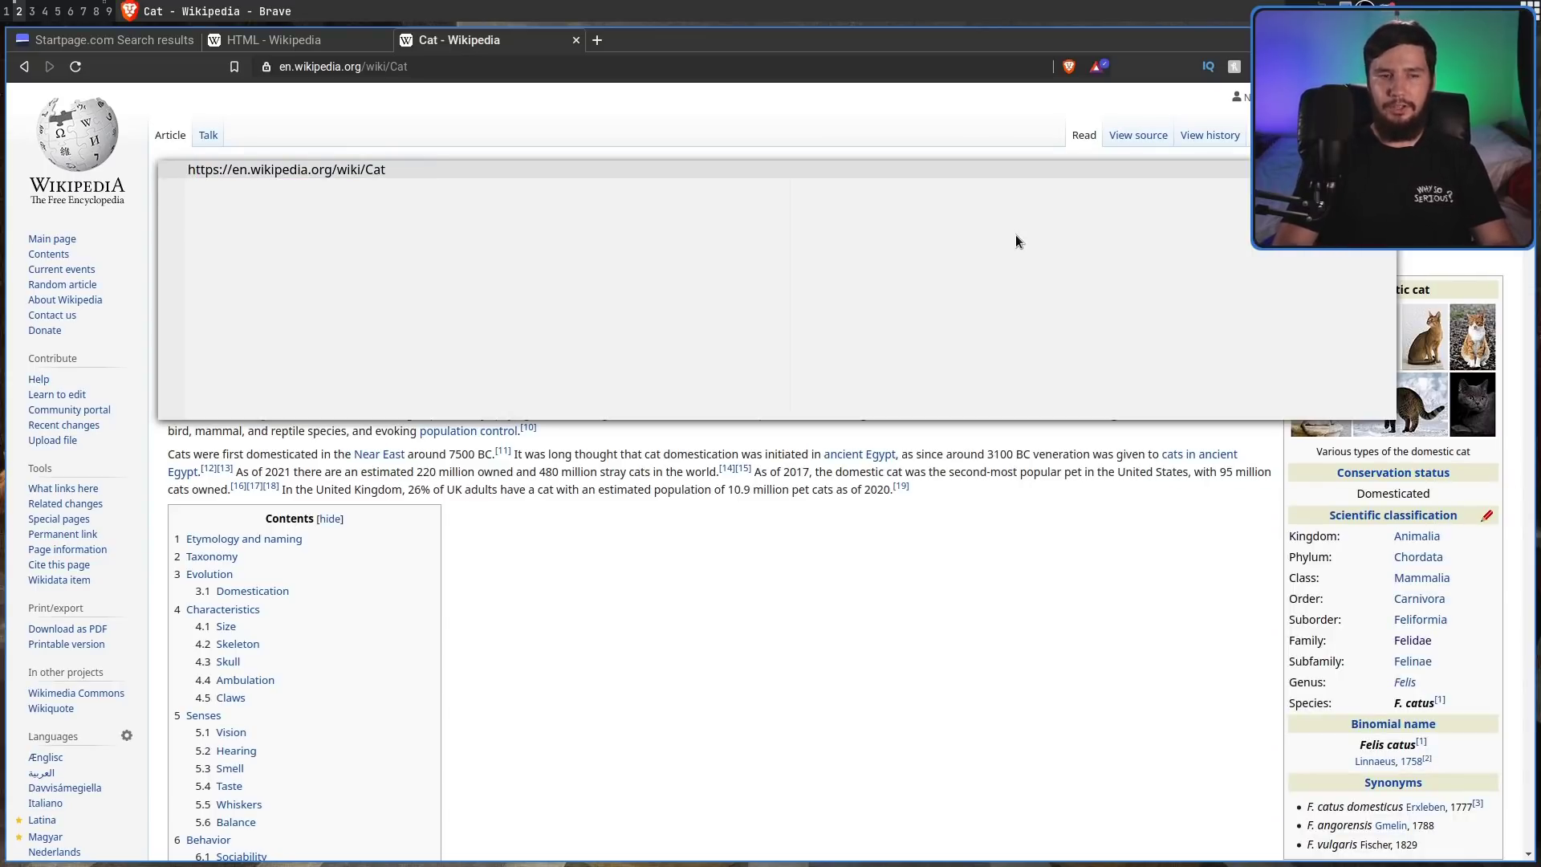
{"action": "key", "text": "p"}
{"action": "key", "text": "A"}
{"action": "key", "text": "BackSpace"}
{"action": "key", "text": "BackSpace"}
{"action": "key", "text": "BackSpace"}
{"action": "type", "text": "Co"}
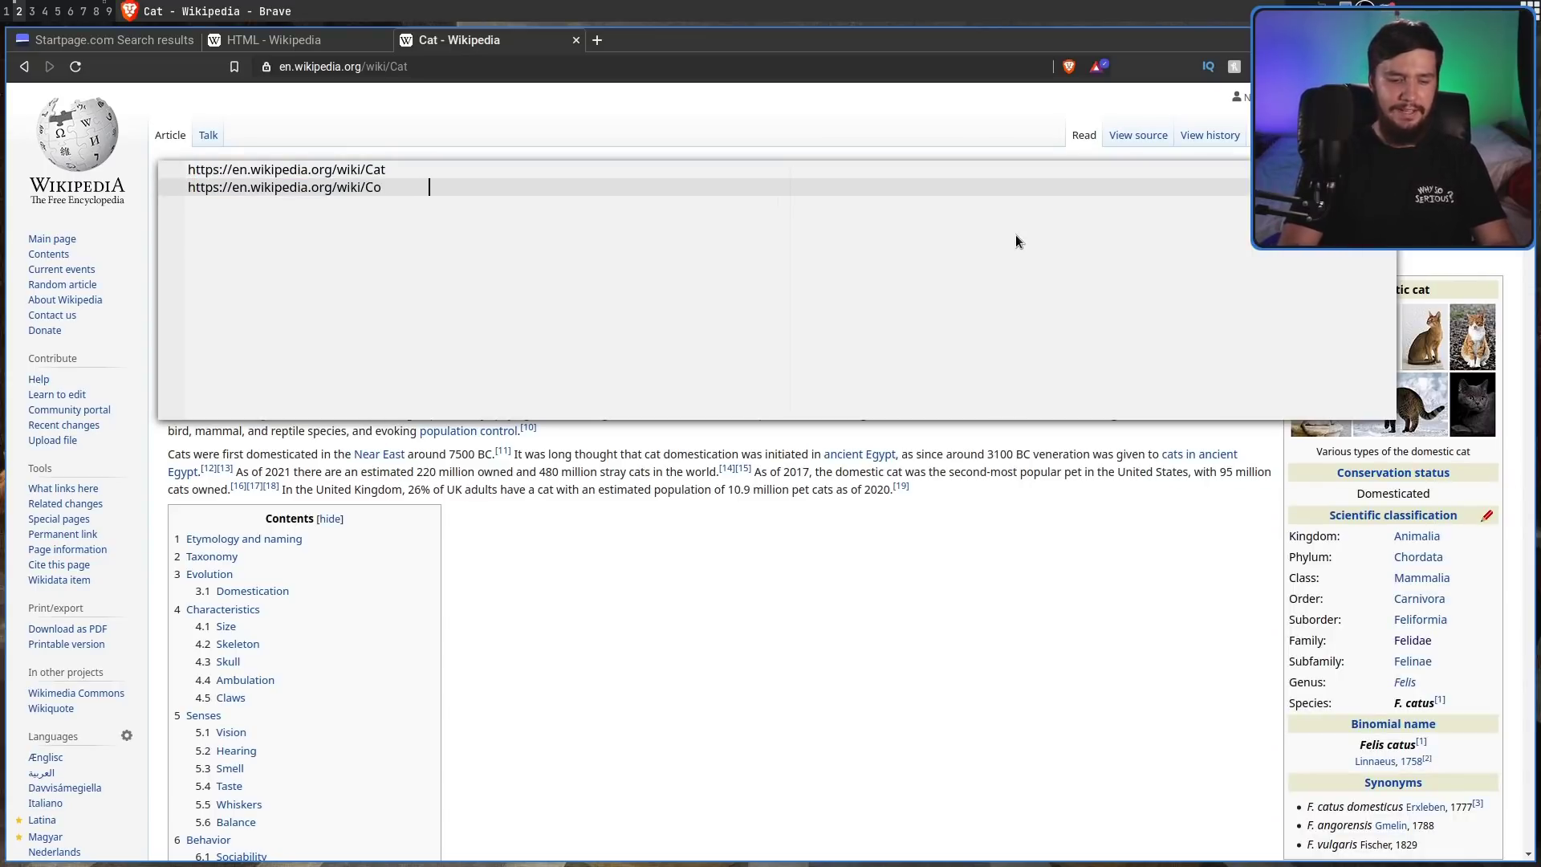
{"action": "type", "text": "w"}
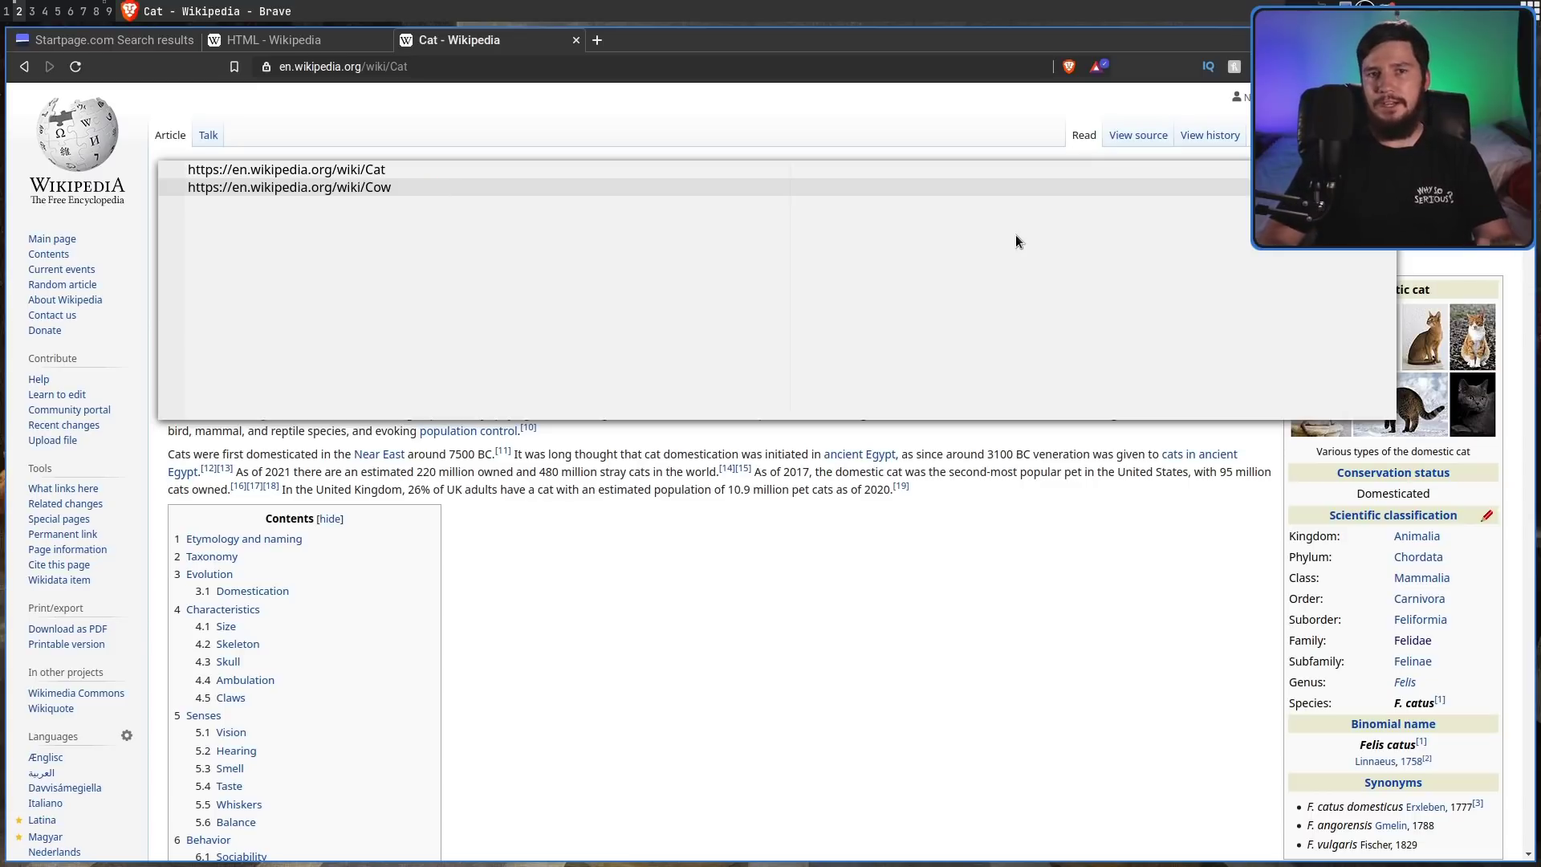
{"action": "key", "text": "Escape"}
{"action": "type", "text": ":wq"}
{"action": "key", "text": "Return"}
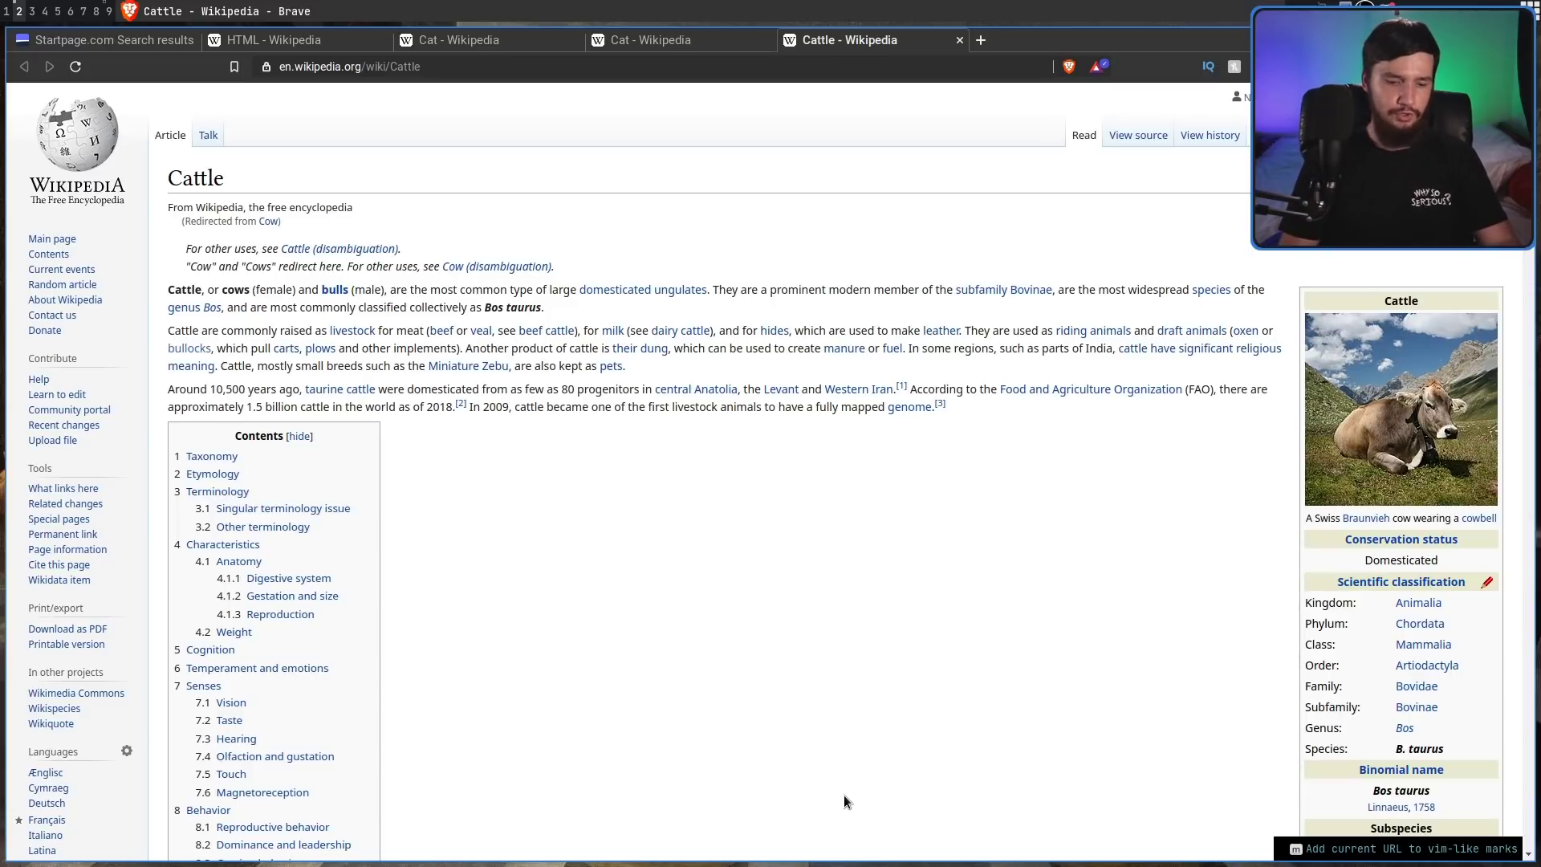
Step: Mark the Cattle page as c, then jump to the second Cat tab and on to Cattle
{"action": "key", "text": "c"}
{"action": "key", "text": "shift+t"}
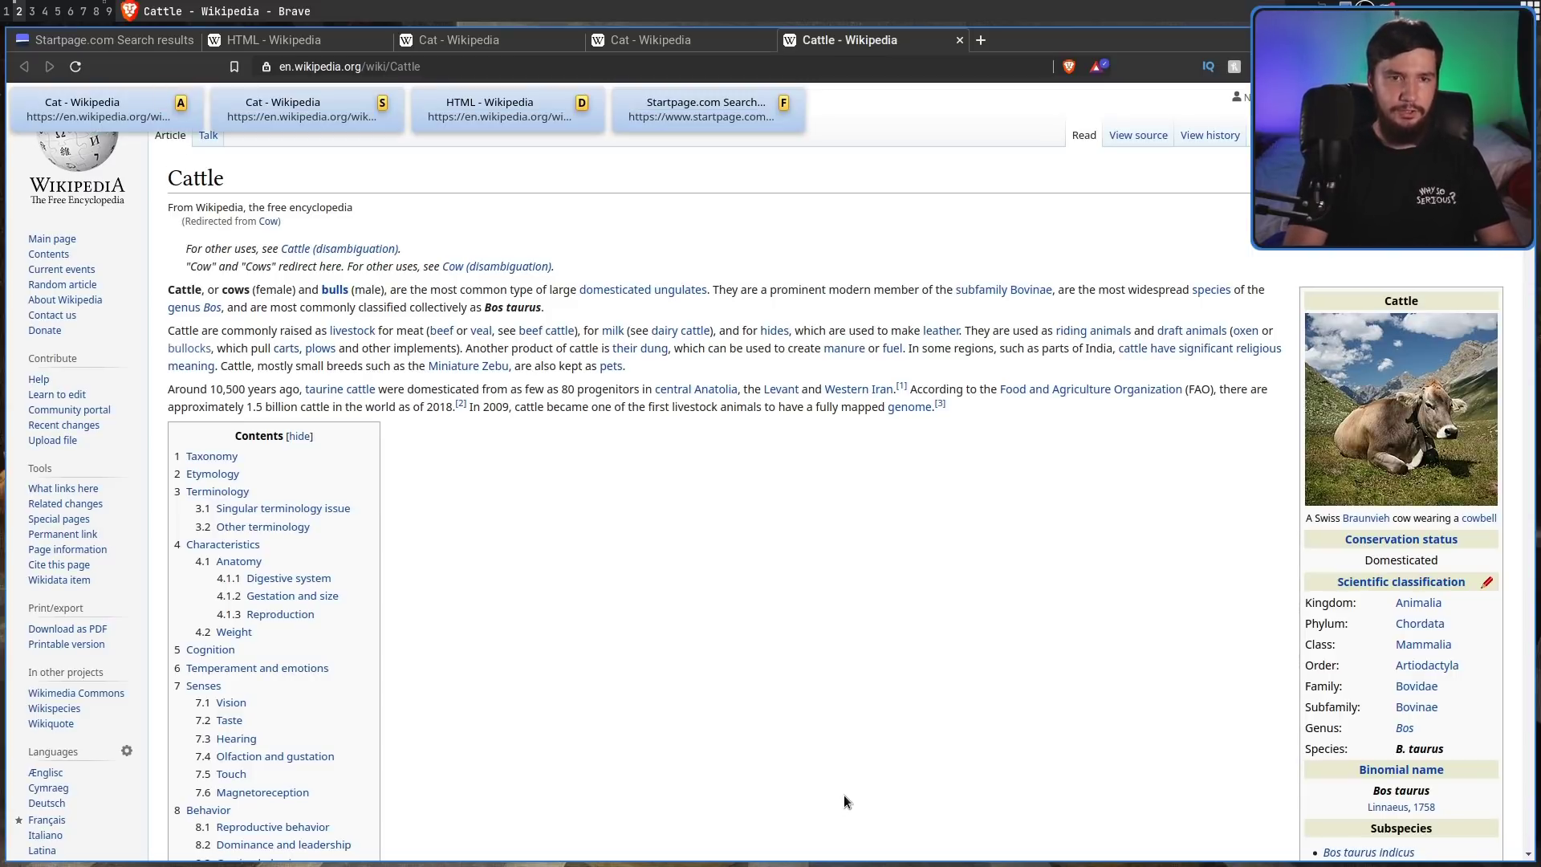
{"action": "key", "text": "a"}
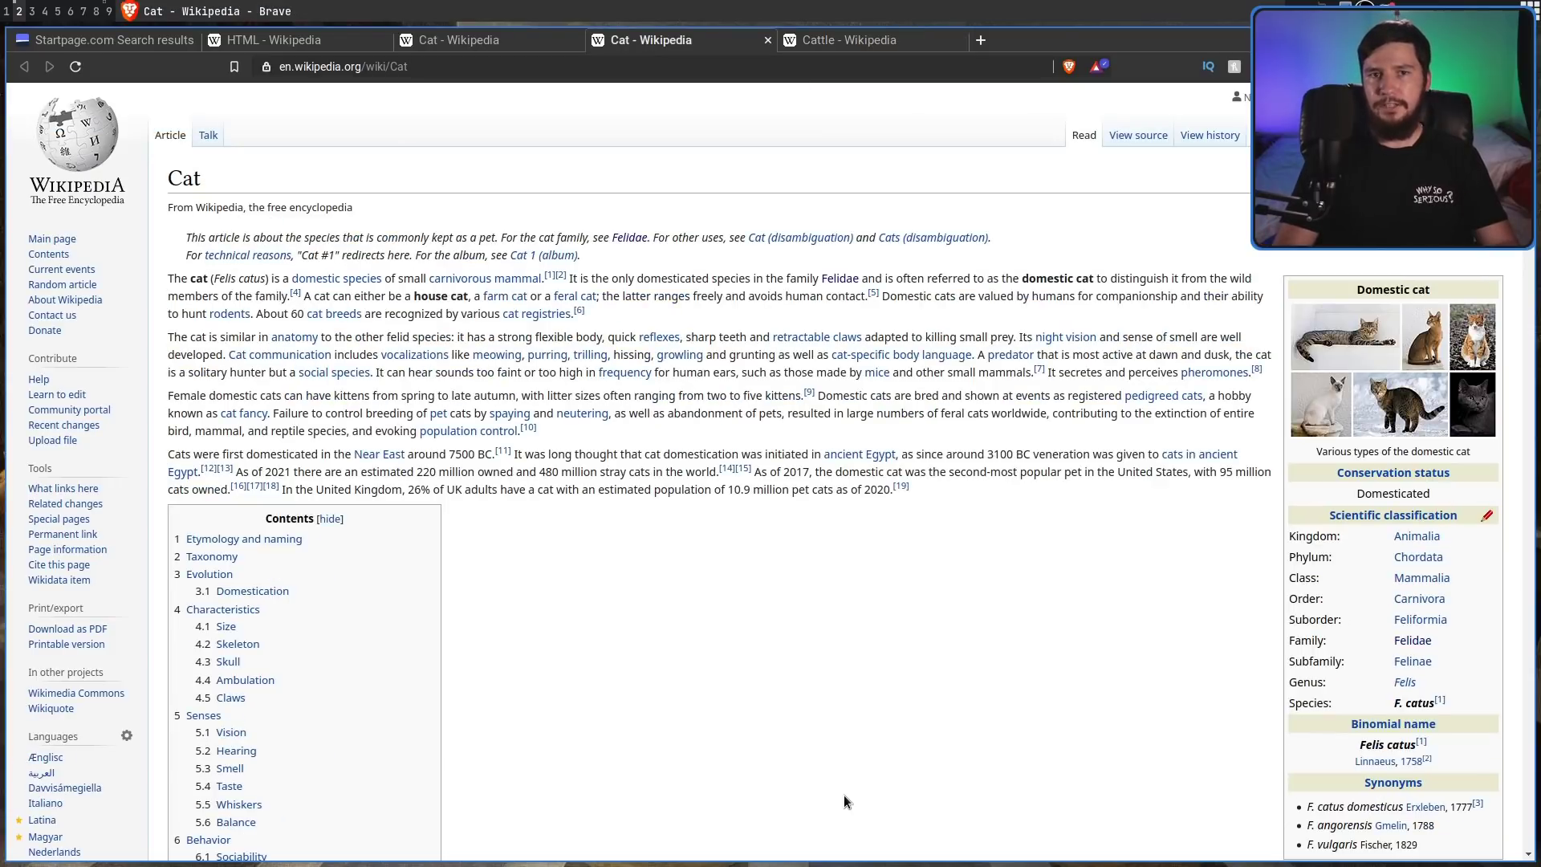
{"action": "key", "text": "g"}
{"action": "key", "text": "t"}
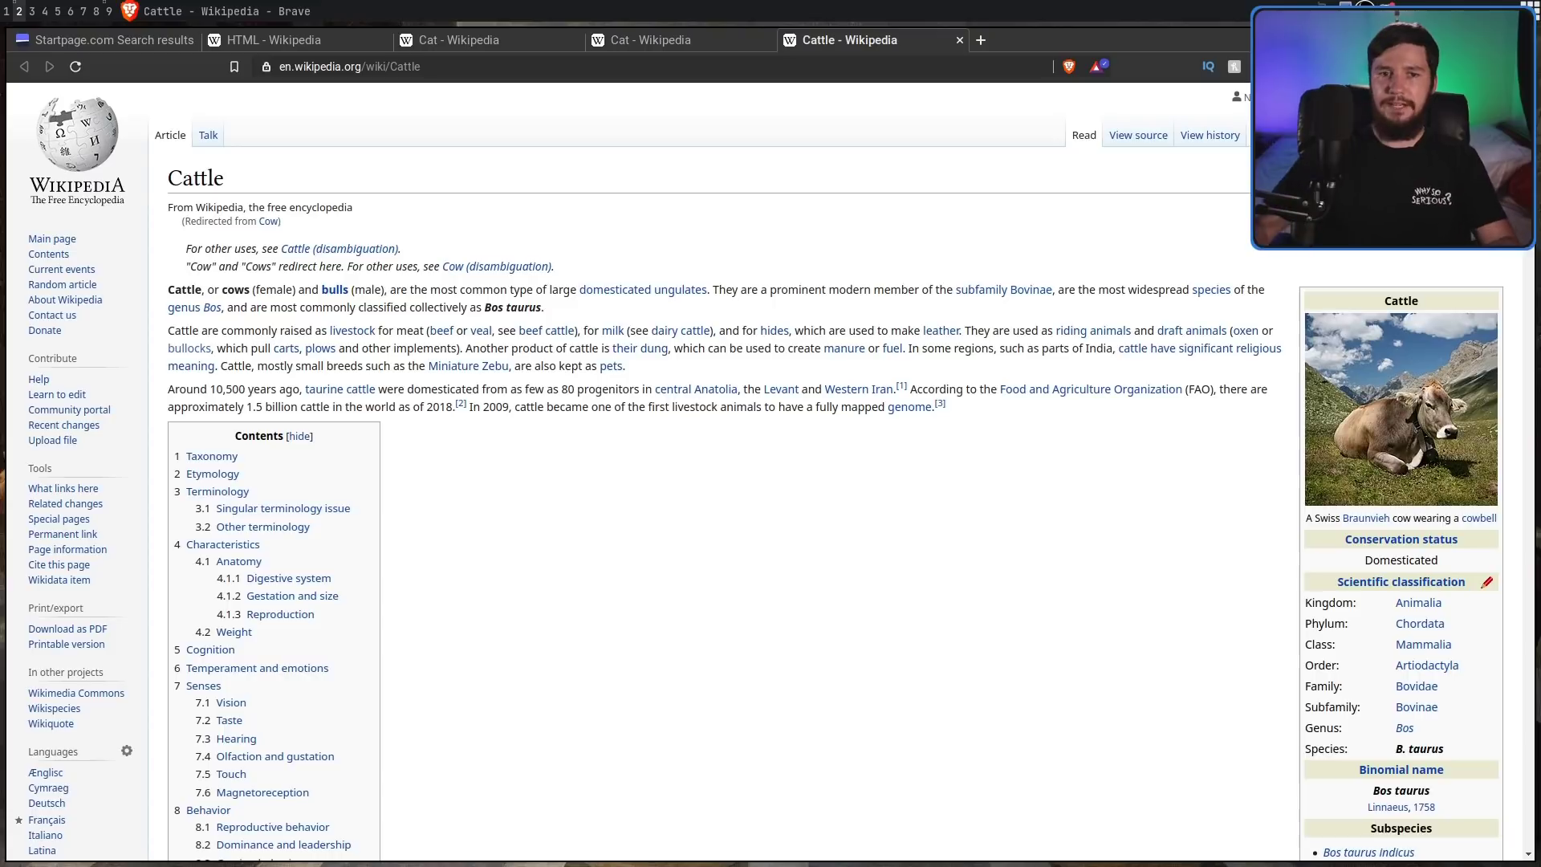
Step: Use the tab picker to jump to HTML - Wikipedia, then to the Startpage results
{"action": "key", "text": "shift+t"}
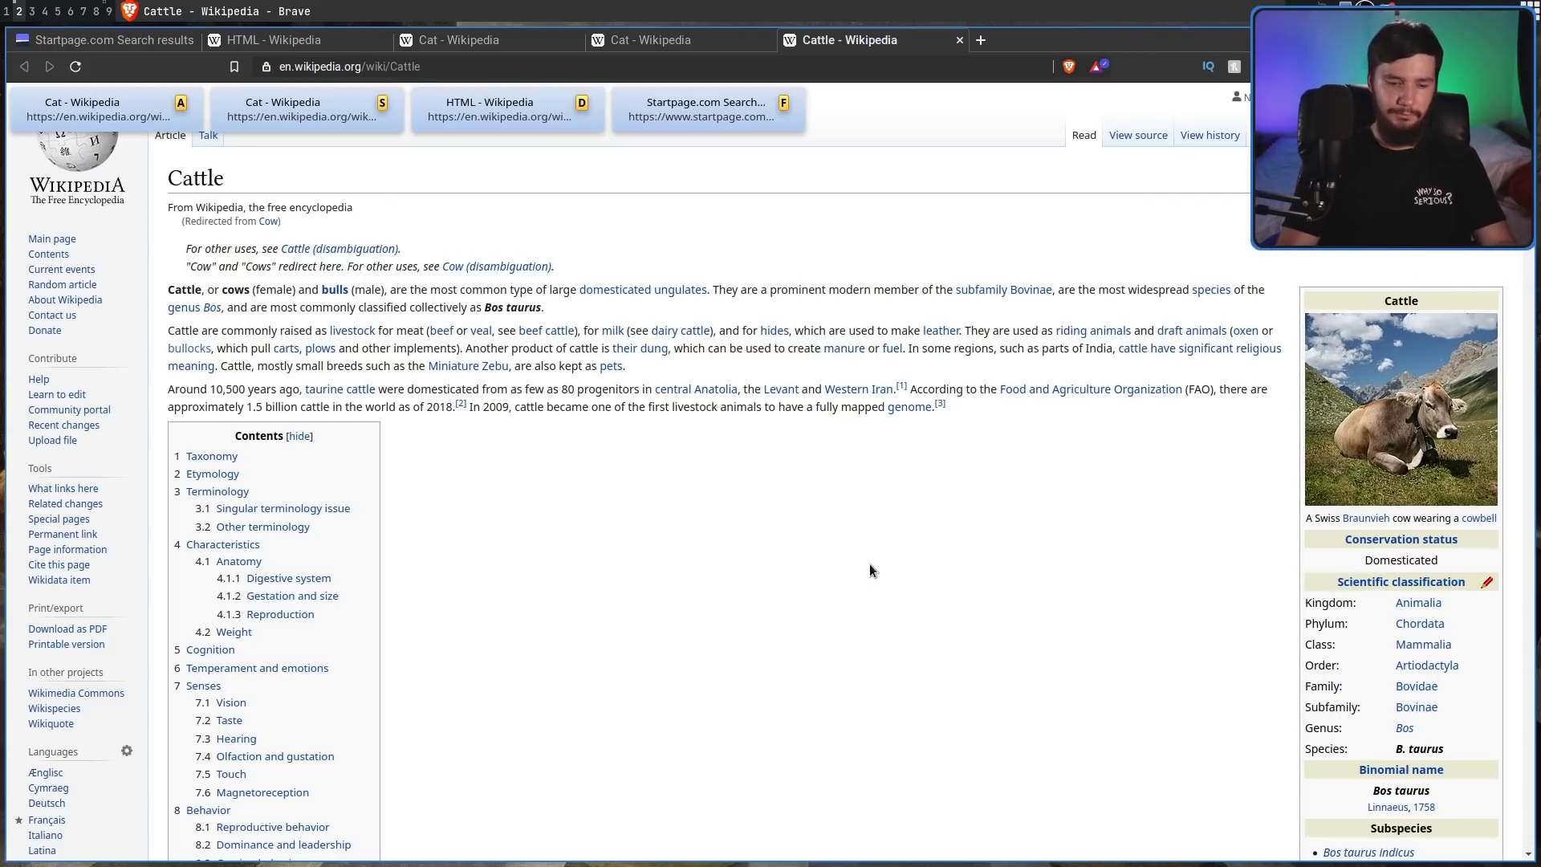
{"action": "key", "text": "d"}
{"action": "key", "text": "shift+t"}
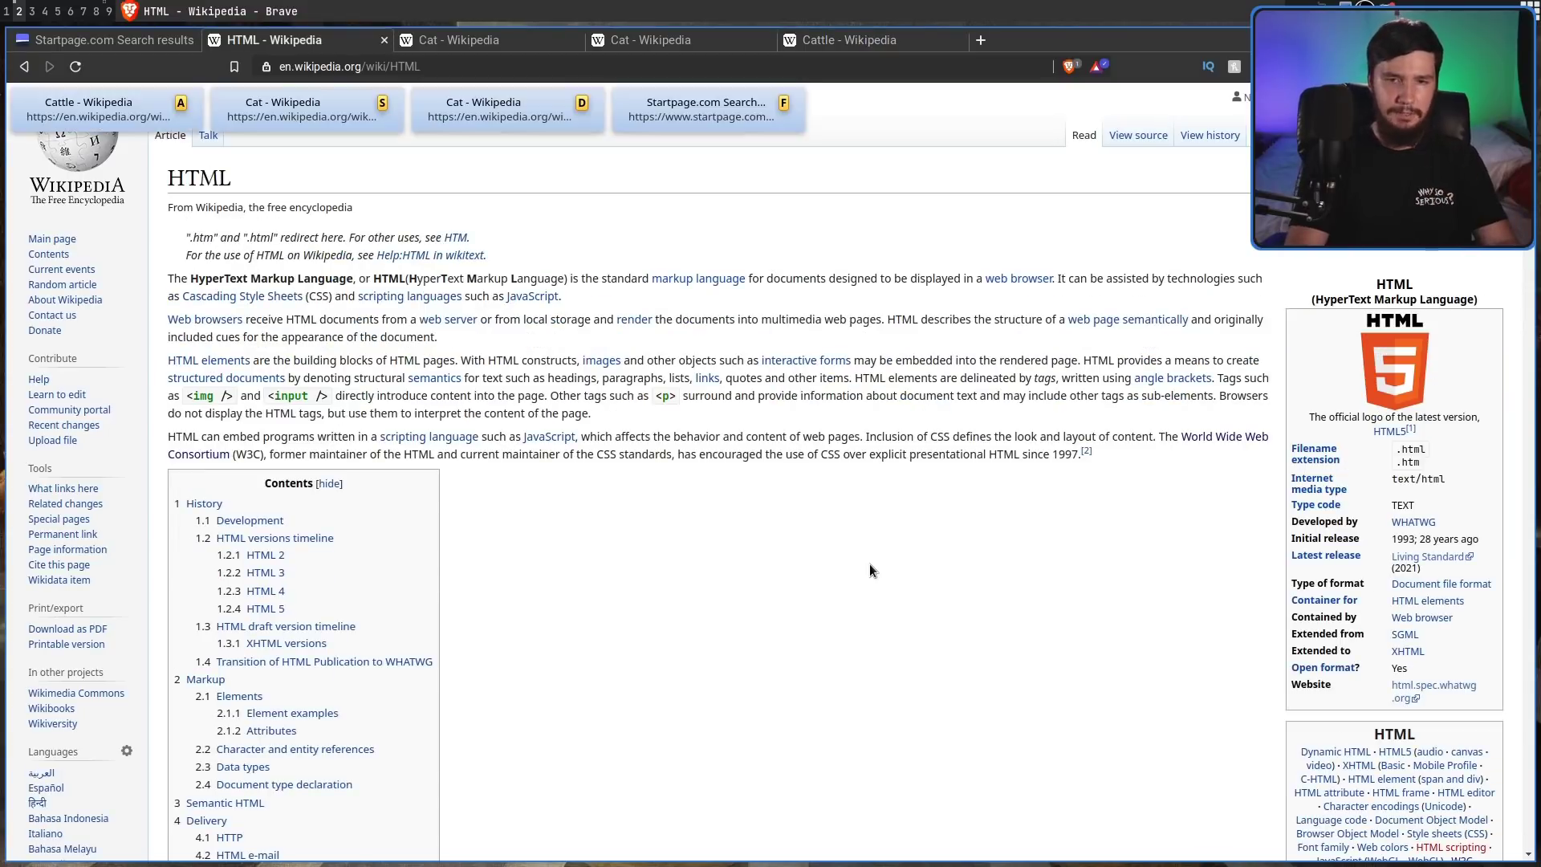
{"action": "key", "text": "f"}
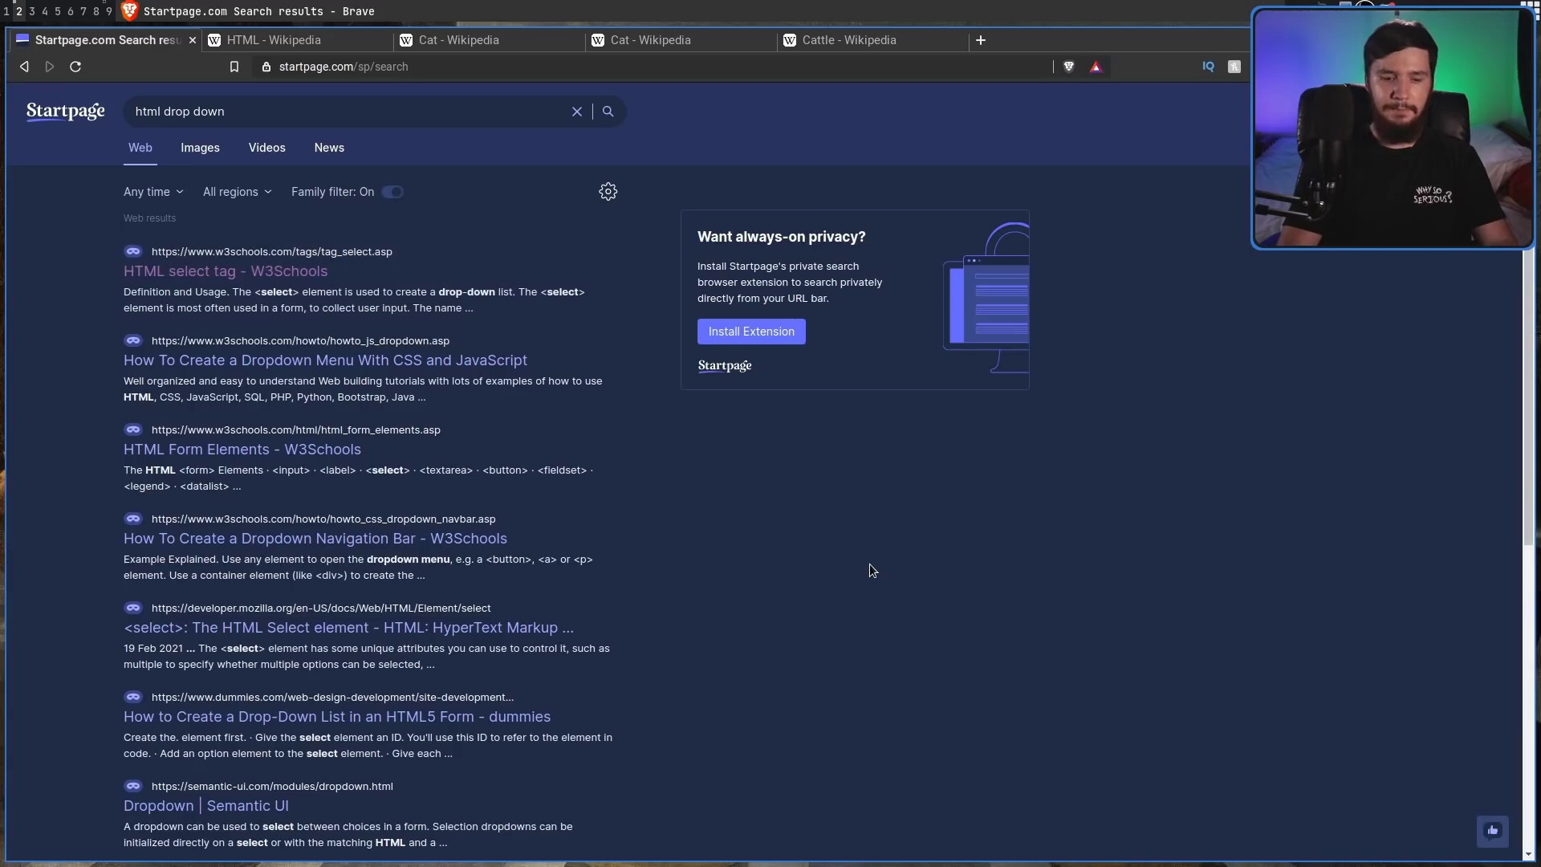
{"action": "key", "text": "shift+t"}
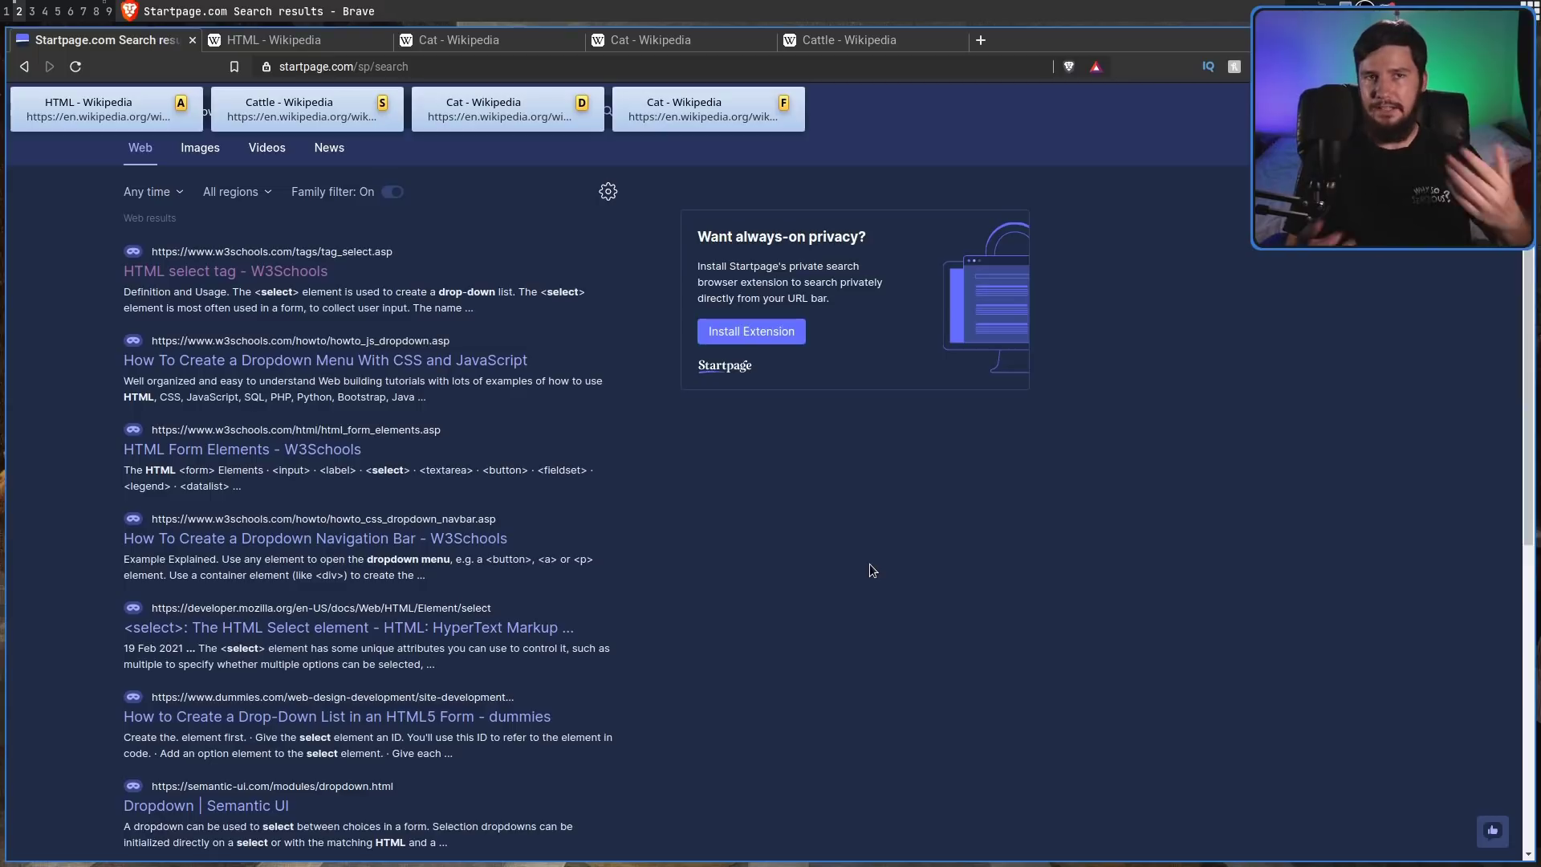
{"action": "key", "text": "Escape"}
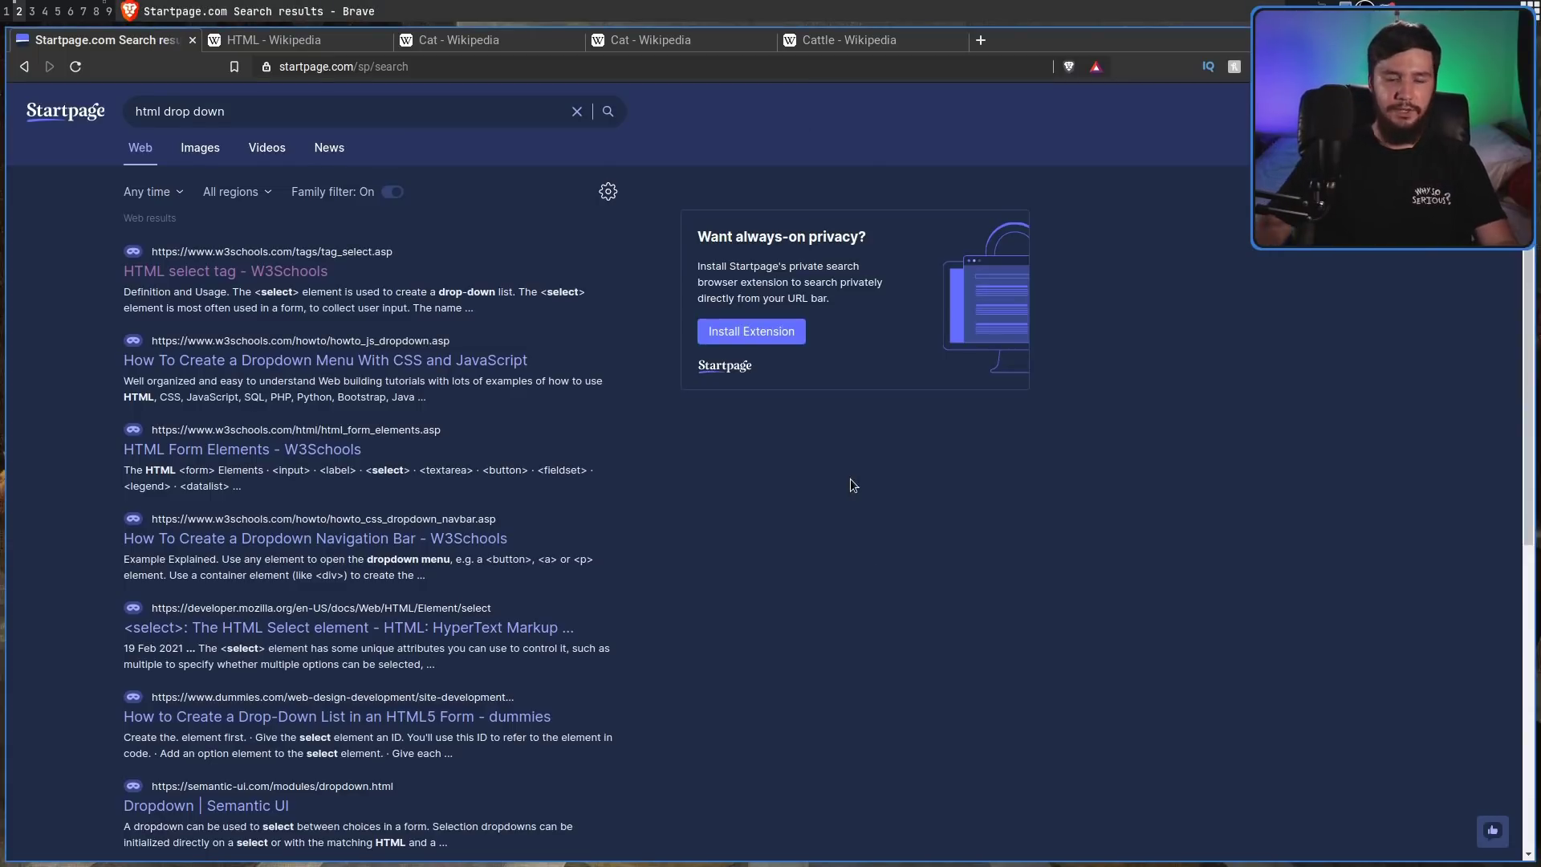
Step: Cycle forward and backward through the HTML, Startpage, Cat and Cattle tabs
{"action": "key", "text": "ctrl+Tab"}
{"action": "key", "text": "ctrl+Tab"}
{"action": "key", "text": "ctrl+Tab"}
{"action": "key", "text": "ctrl+Tab"}
{"action": "key", "text": "ctrl+Tab"}
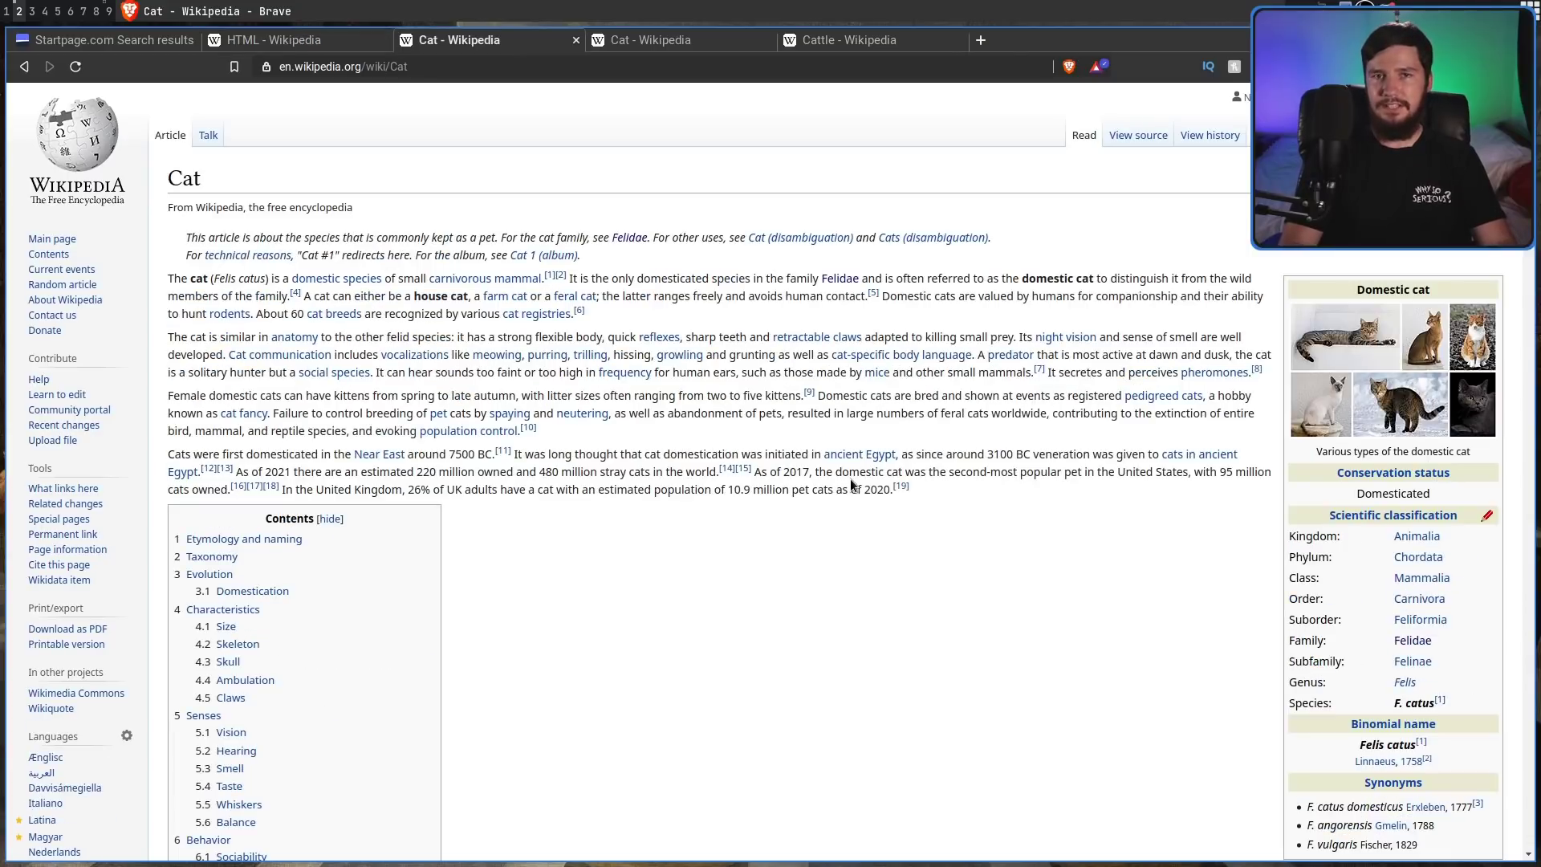
{"action": "key", "text": "ctrl+Tab"}
{"action": "key", "text": "ctrl+Tab"}
{"action": "key", "text": "ctrl+Tab"}
{"action": "key", "text": "ctrl+shift+Tab"}
{"action": "key", "text": "ctrl+shift+Tab"}
{"action": "key", "text": "ctrl+shift+Tab"}
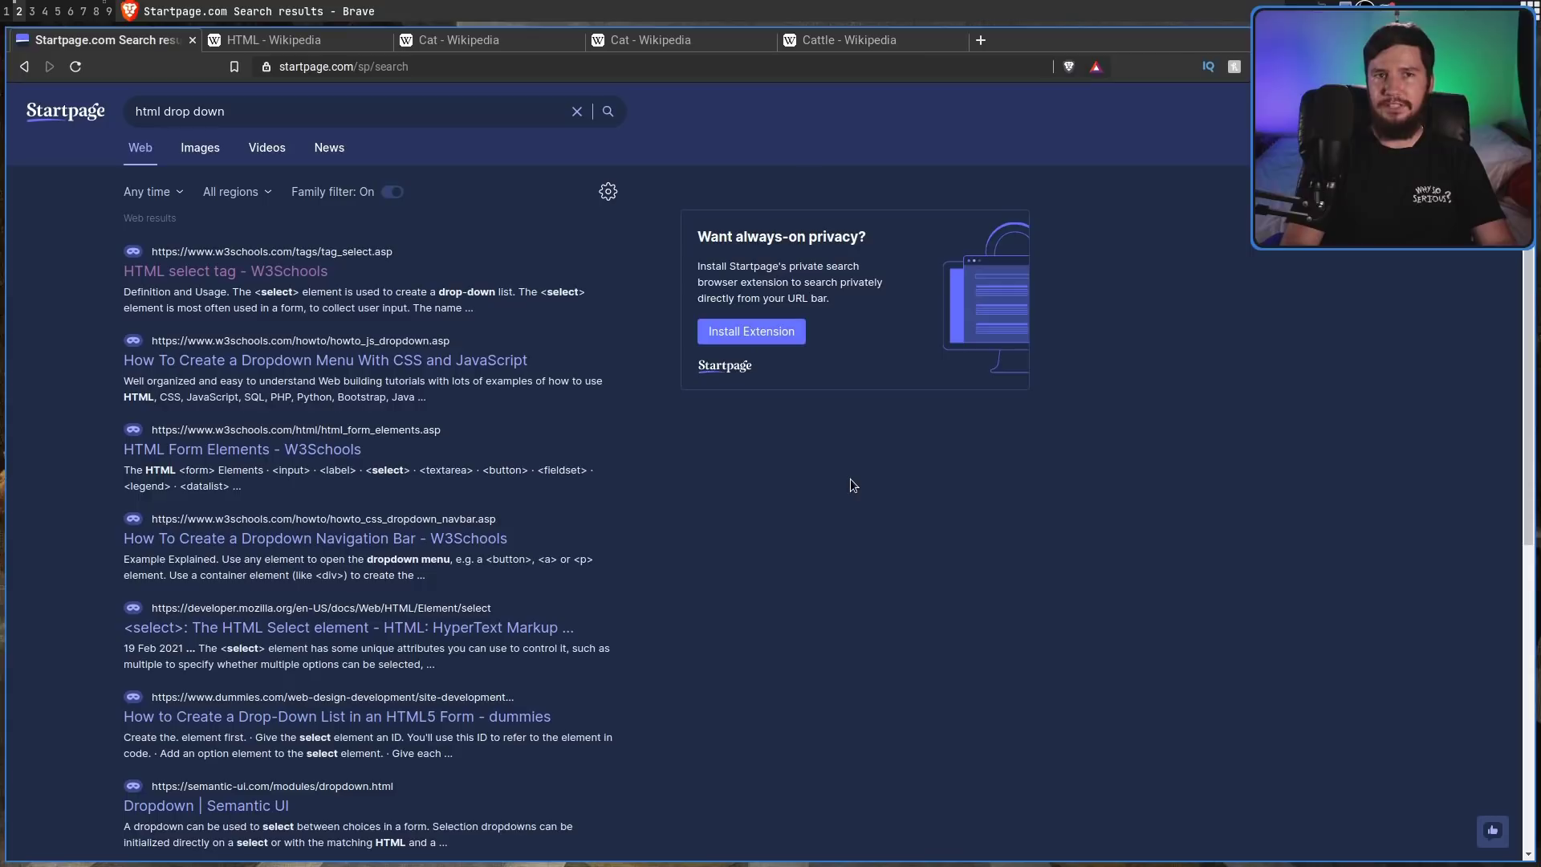
{"action": "key", "text": "ctrl+Tab"}
{"action": "key", "text": "ctrl+Tab"}
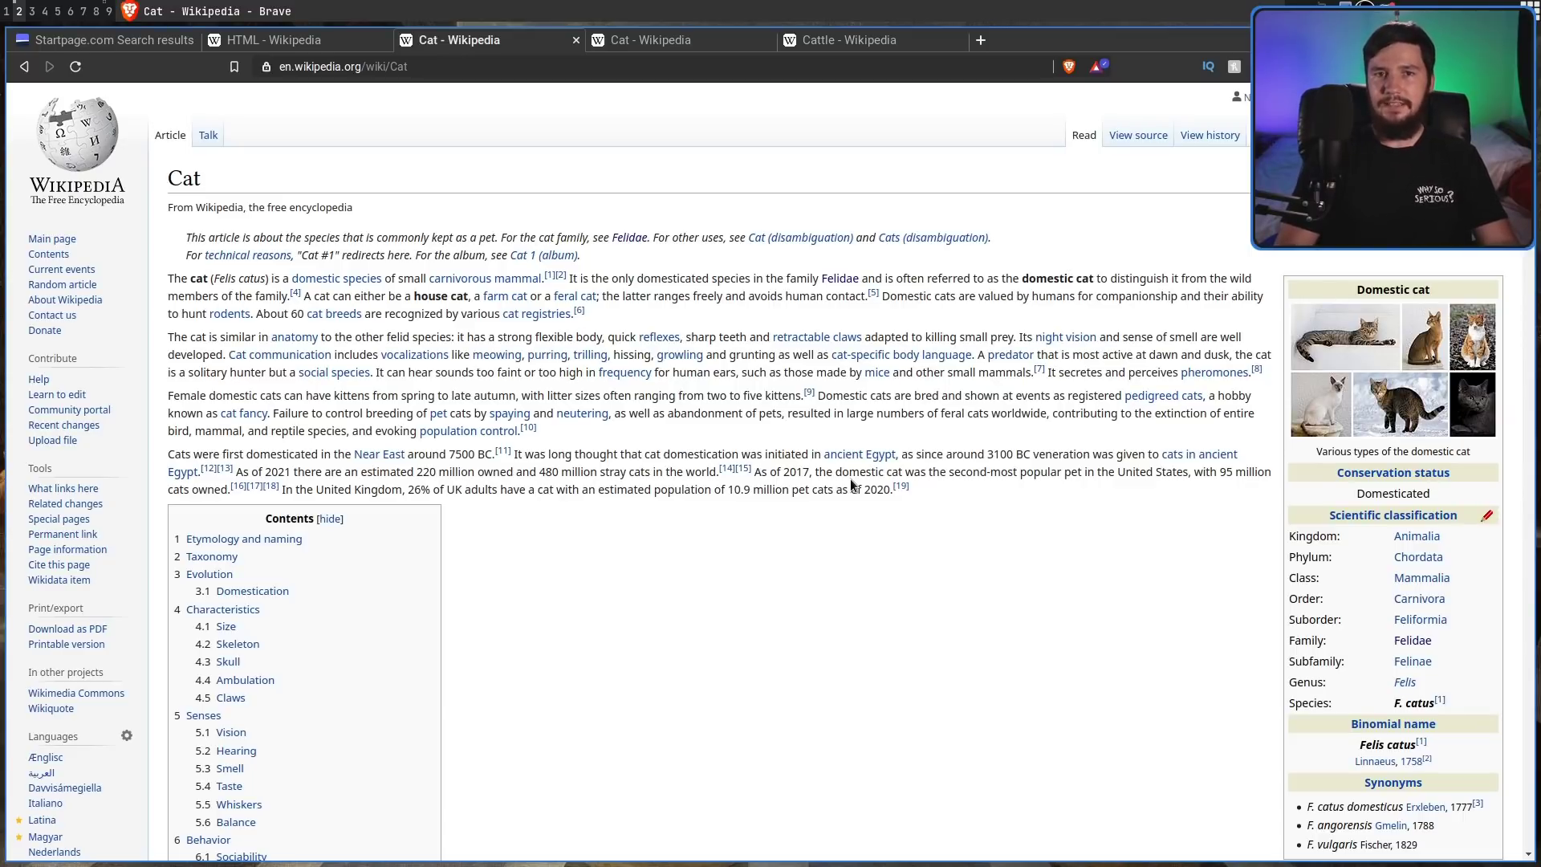
{"action": "key", "text": "ctrl+Tab"}
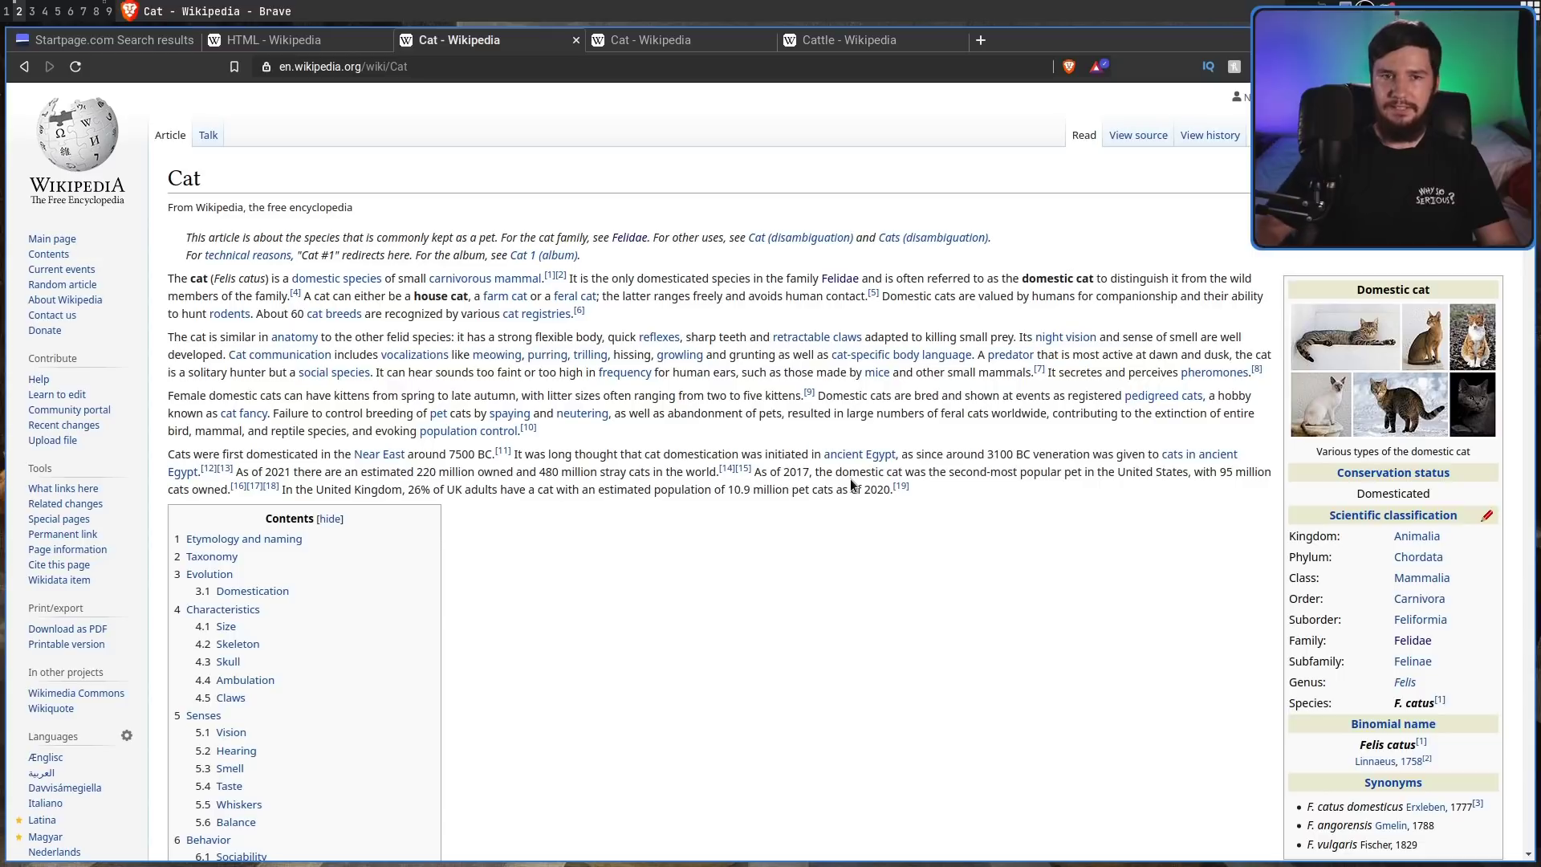
{"action": "key", "text": "ctrl+Tab"}
{"action": "key", "text": "ctrl+shift+Tab"}
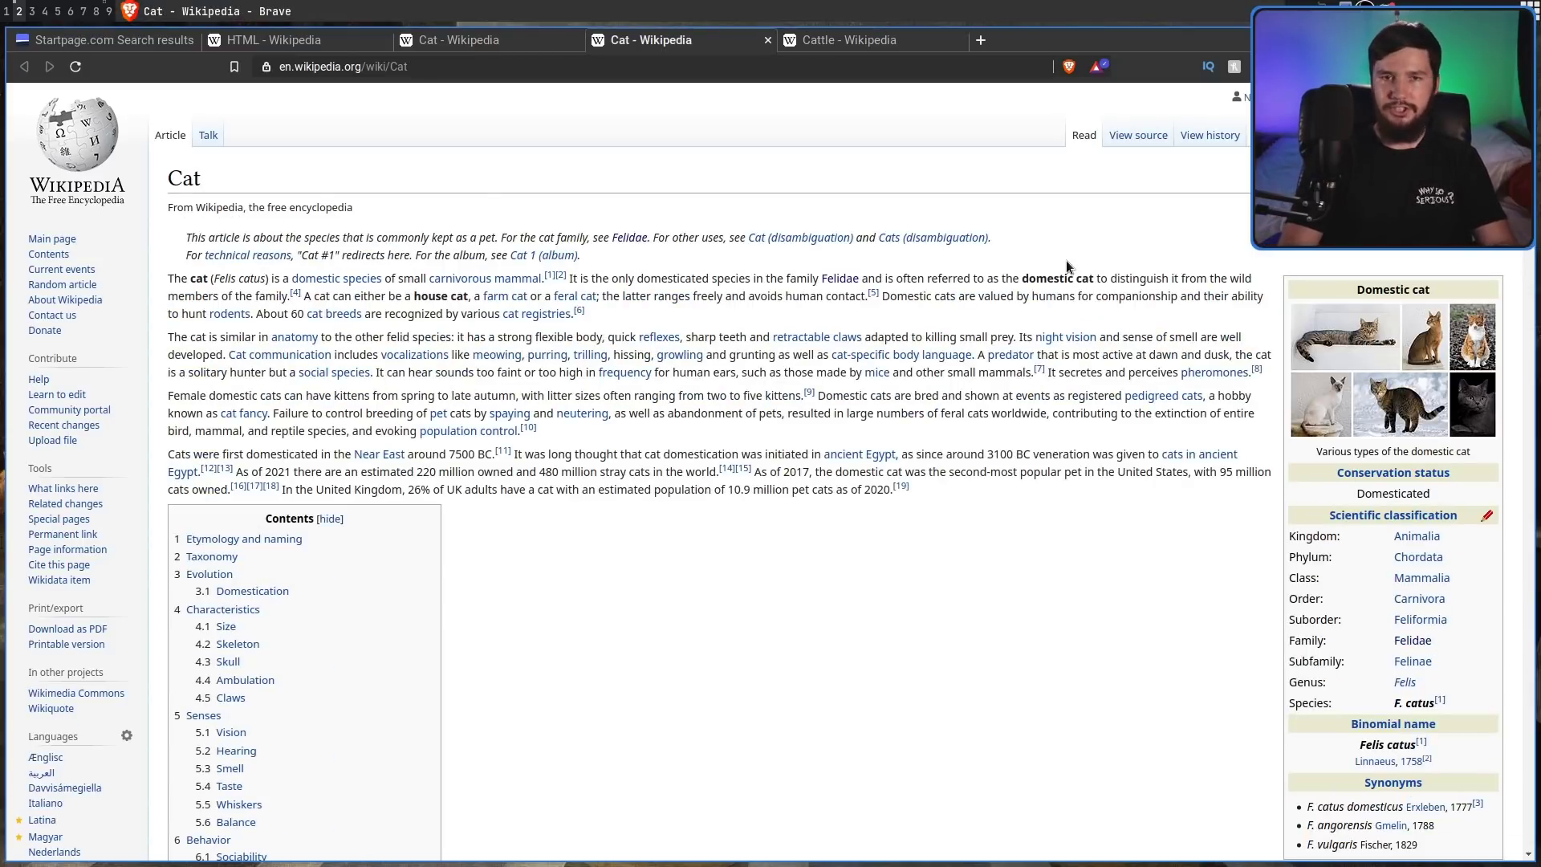
Step: Jump to the first and last tabs, close the Cattle tab, and open a new empty tab
{"action": "key", "text": "ctrl+1"}
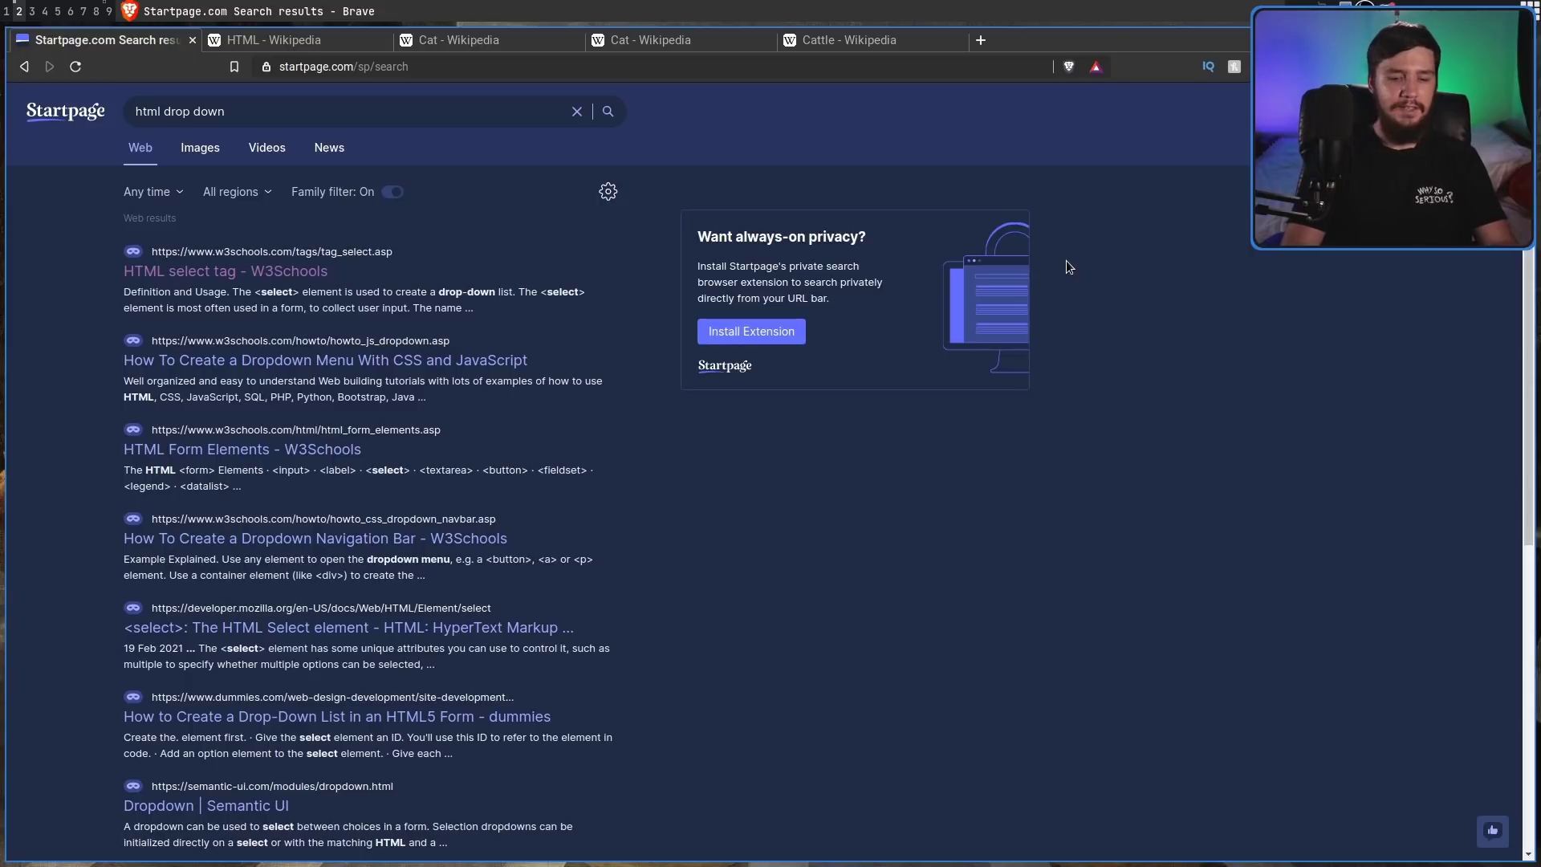
{"action": "key", "text": "ctrl+5"}
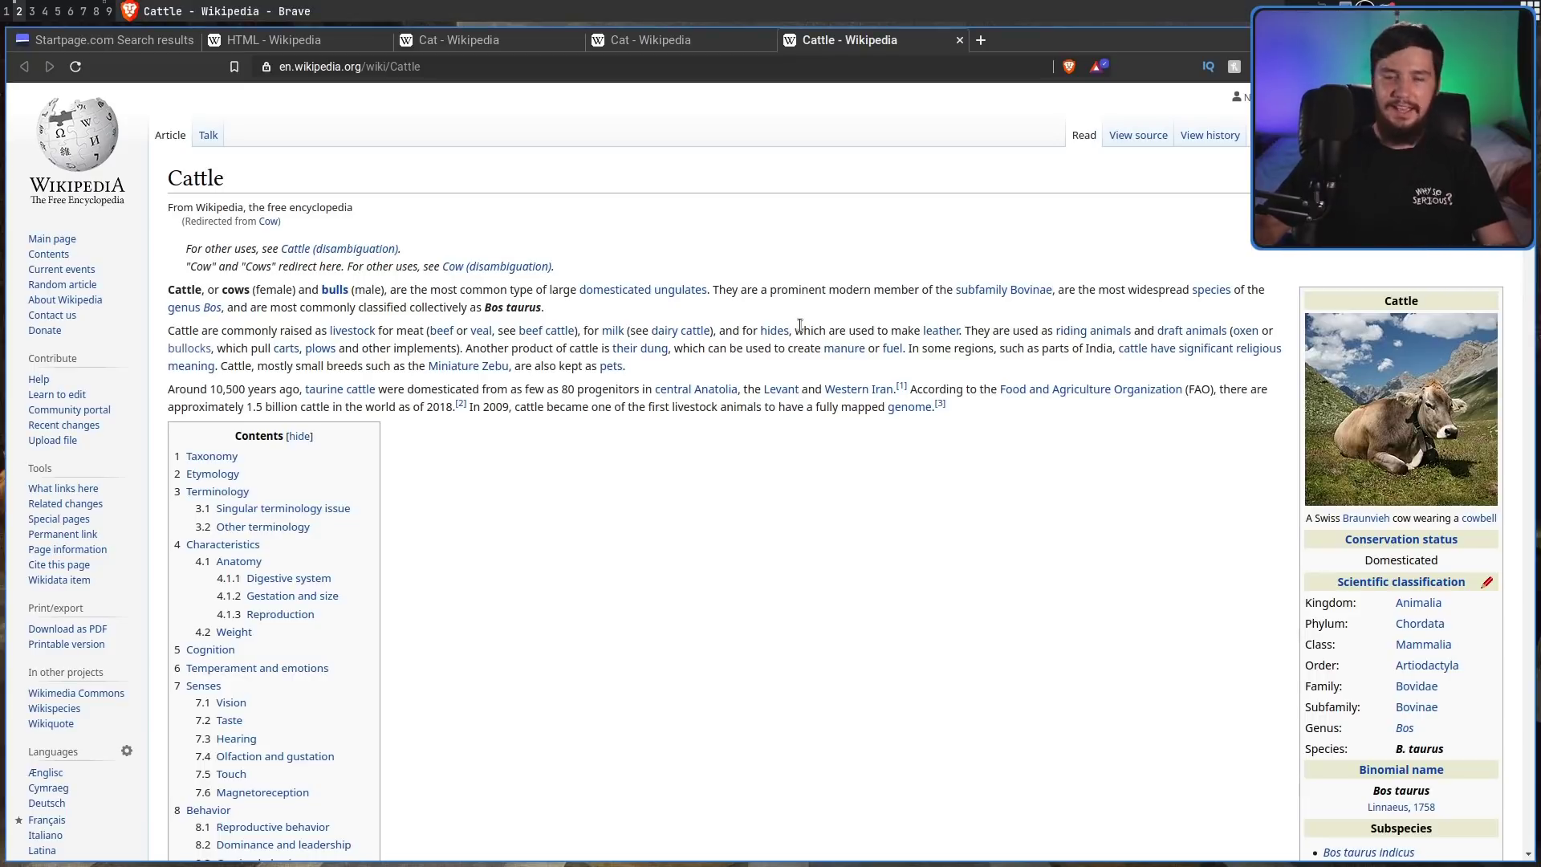
{"action": "key", "text": "ctrl+w"}
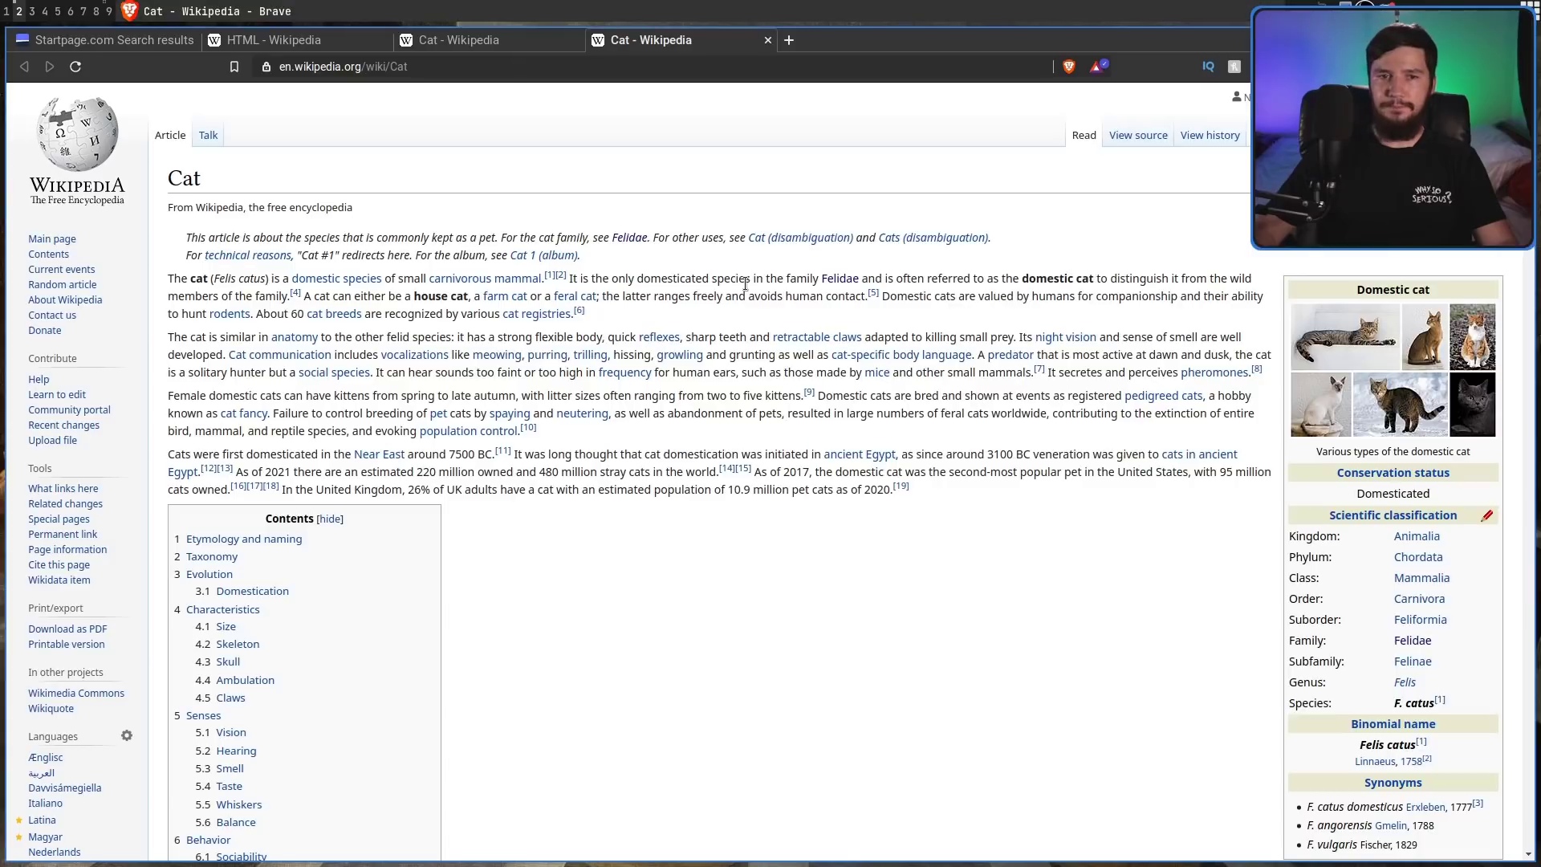
{"action": "key", "text": "ctrl+t"}
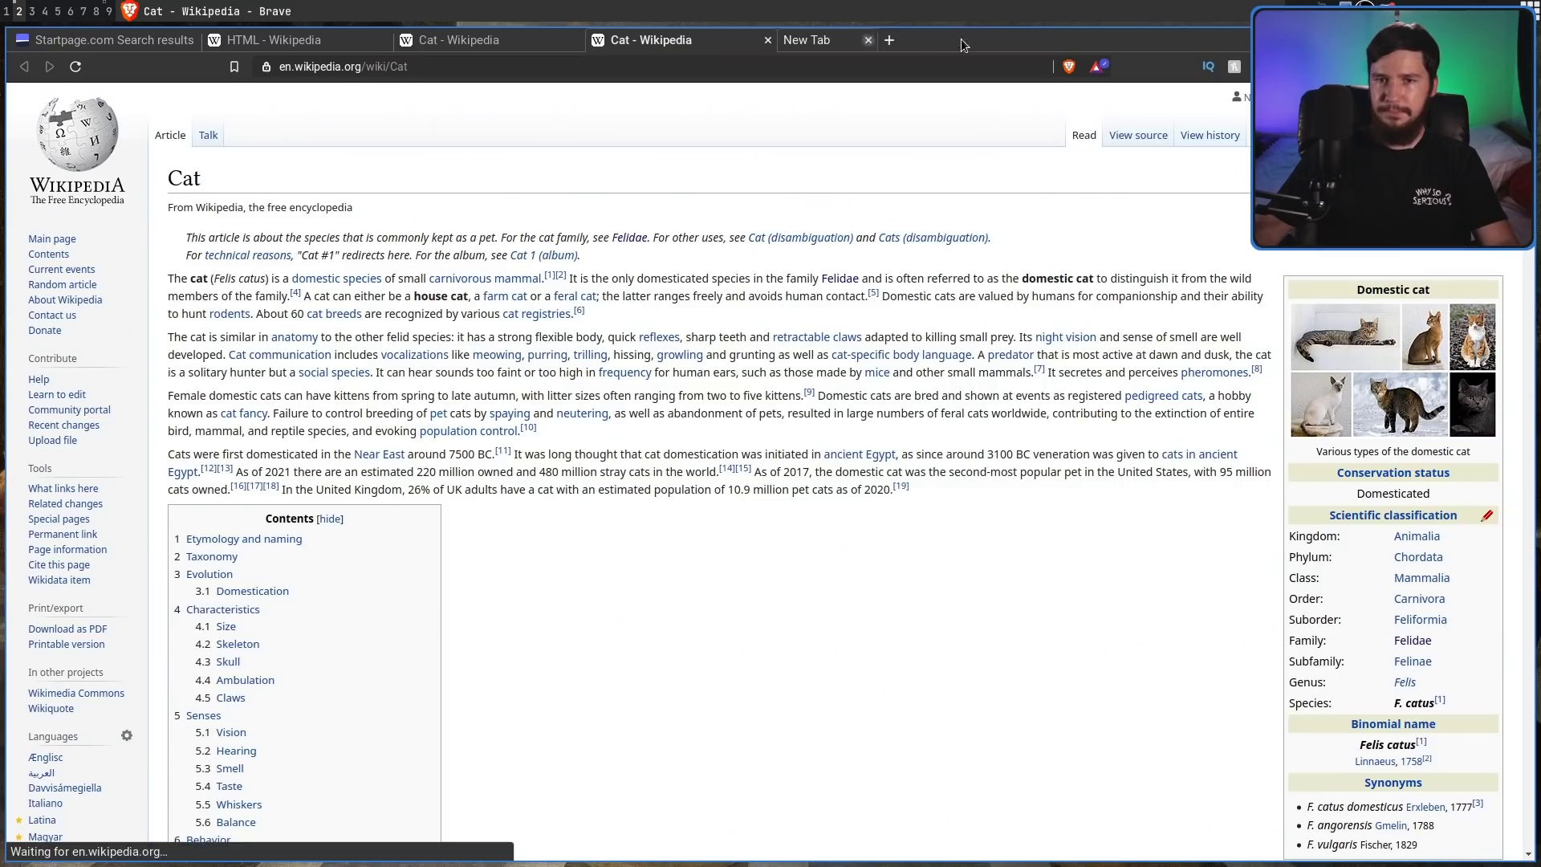
Step: Close the empty New Tab, then view the Surfingkeys key binding help with ? and dismiss it
{"action": "left_click", "coordinate": [960, 40]}
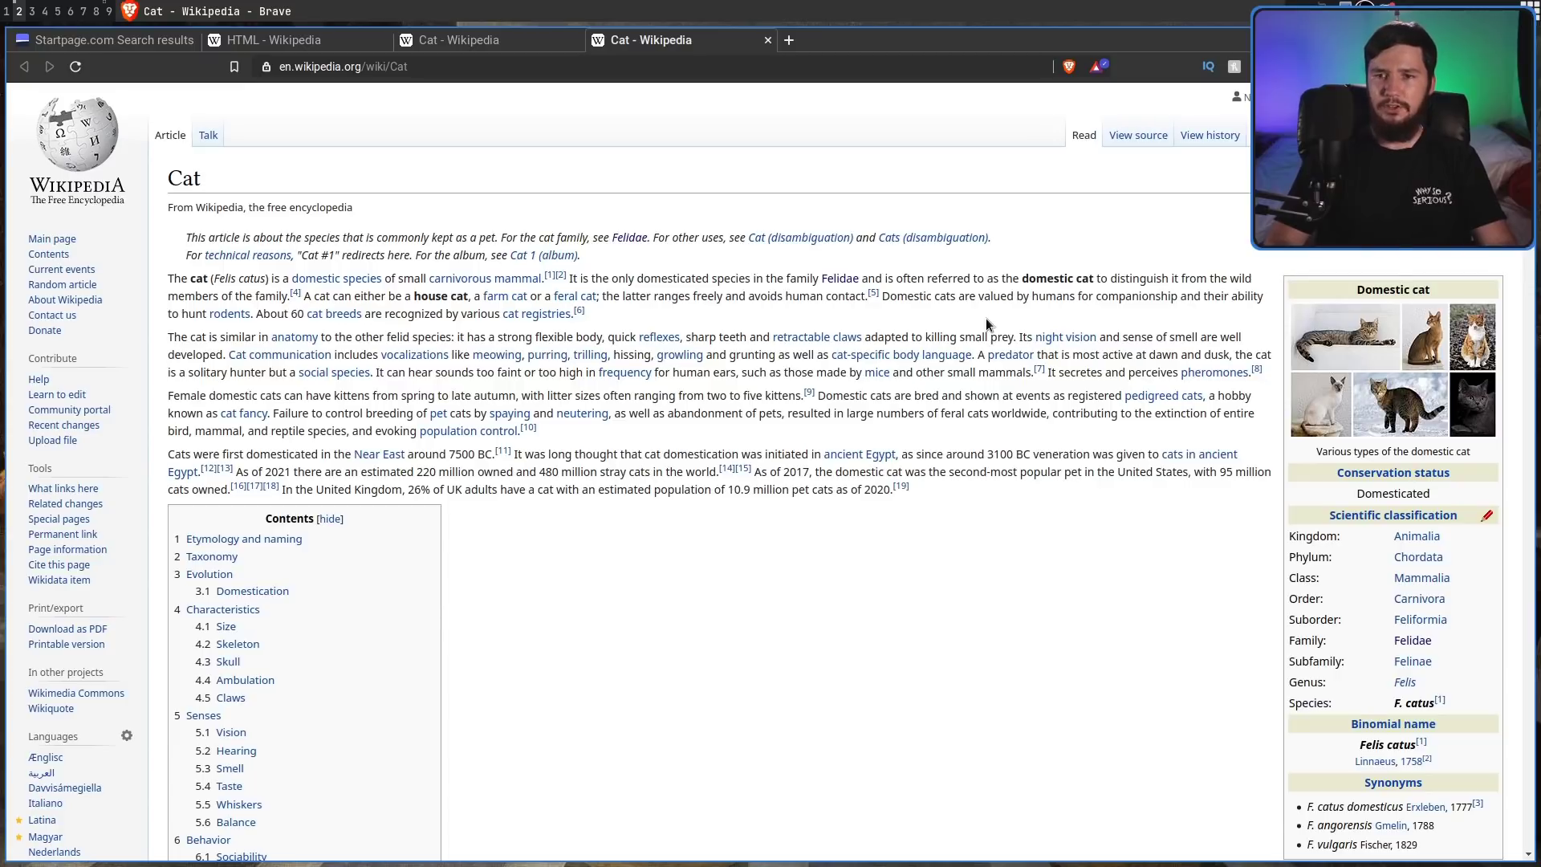
{"action": "key", "text": "question"}
{"action": "scroll", "coordinate": [757, 472], "scroll_direction": "down", "scroll_amount": 1}
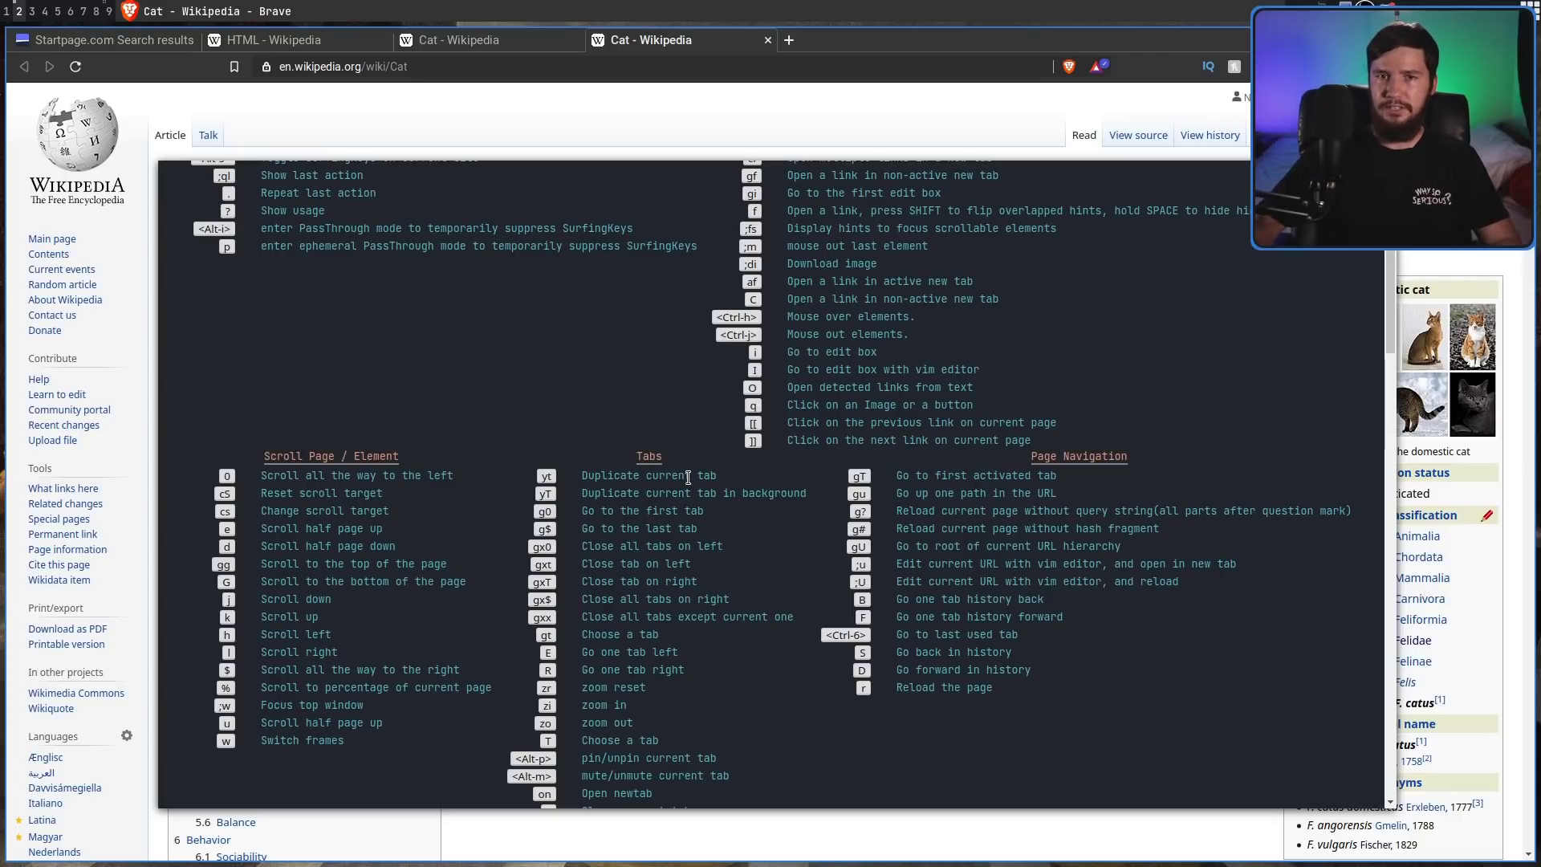
{"action": "key", "text": "Escape"}
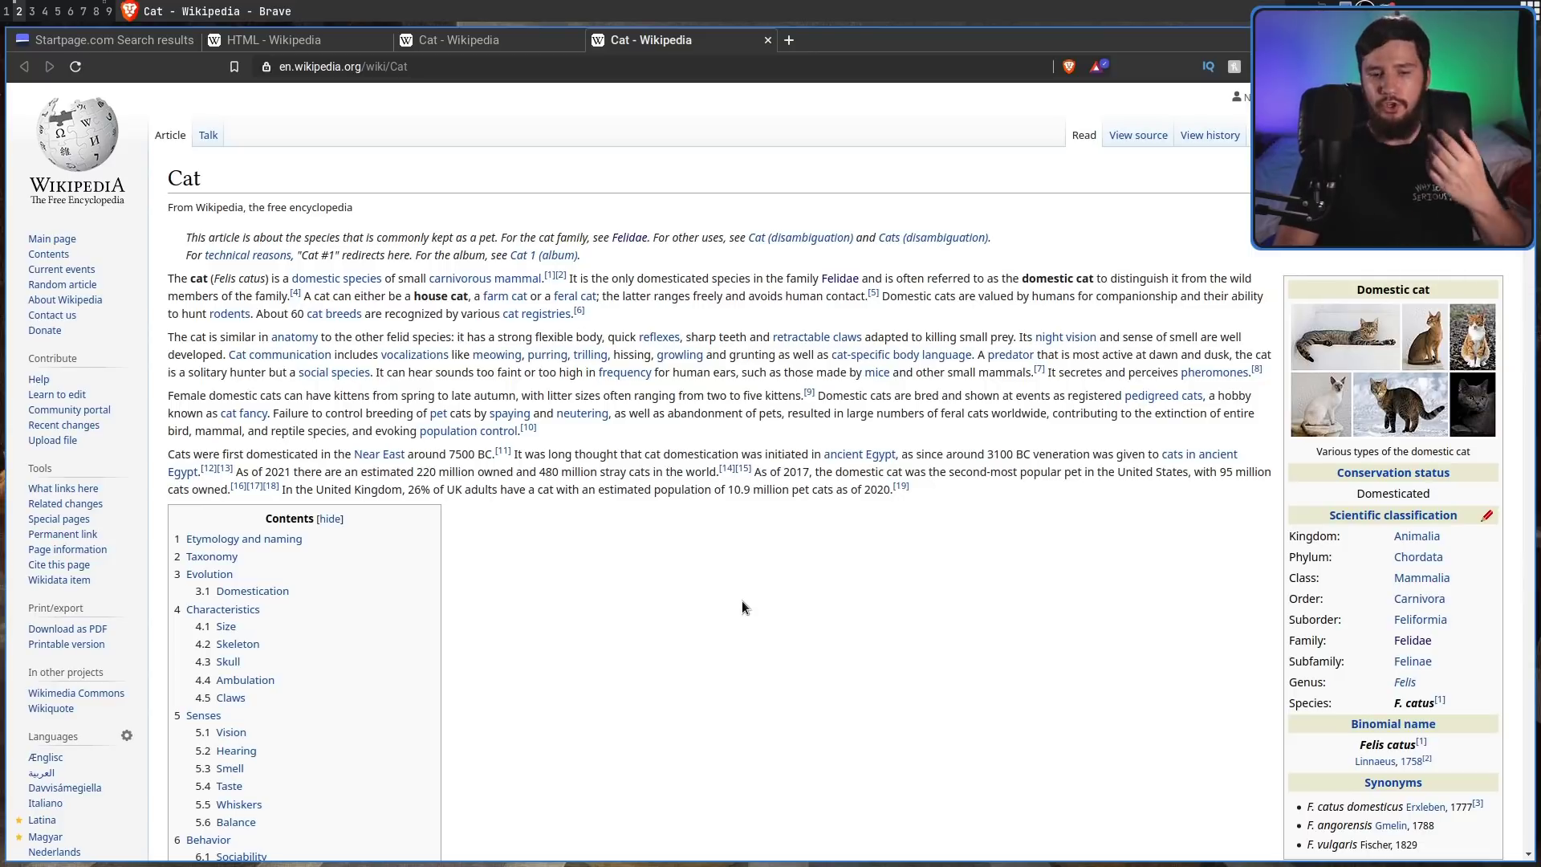
Step: Try the Google and DuckDuckGo search prompts, then search DuckDuckGo for 'youtube' in a new tab
{"action": "key", "text": "0"}
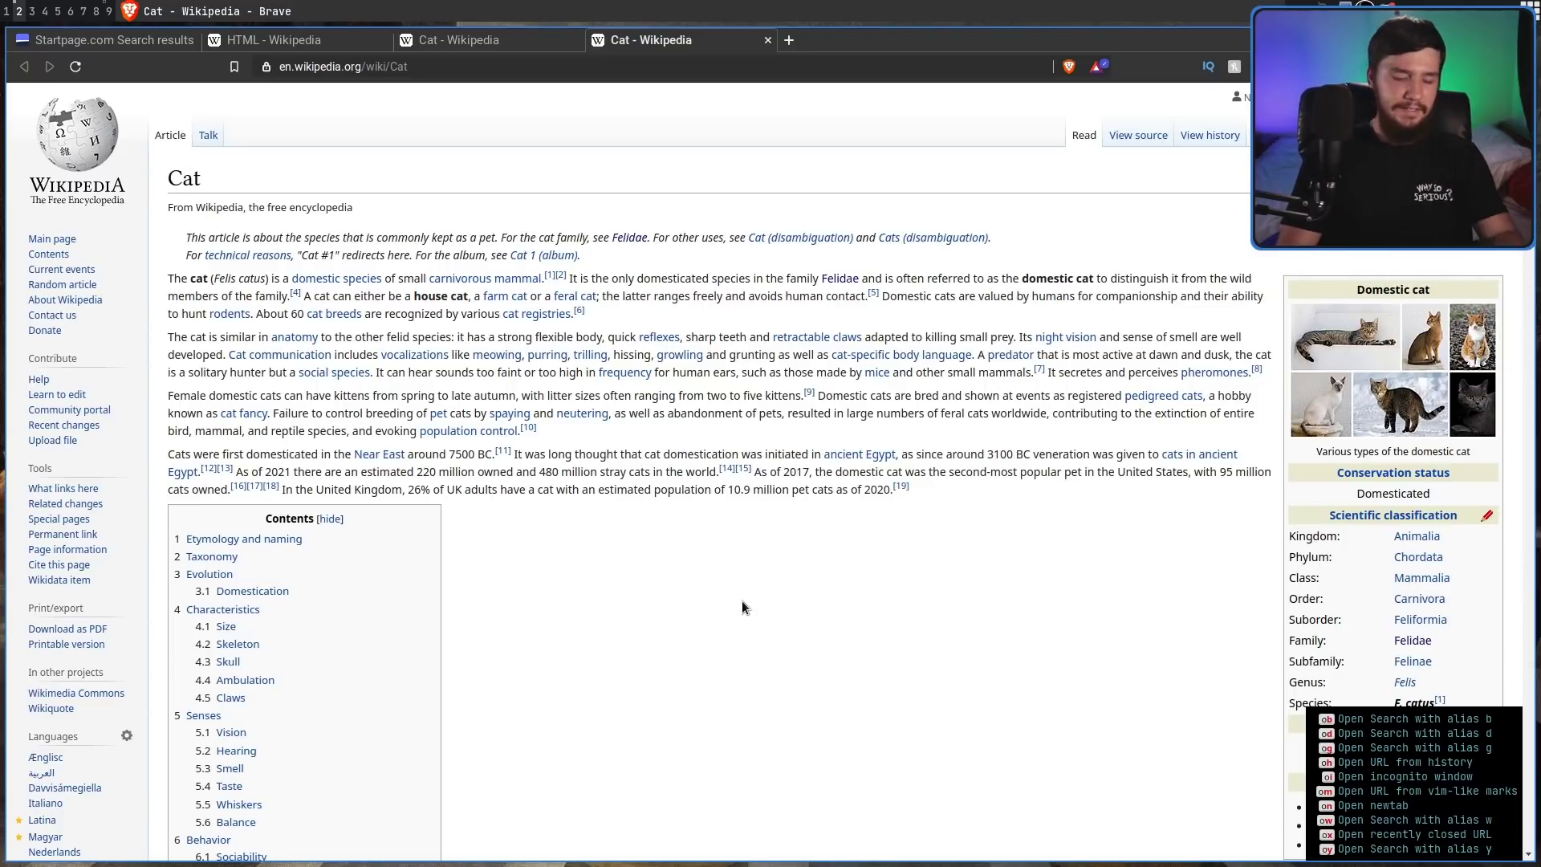
{"action": "key", "text": "g"}
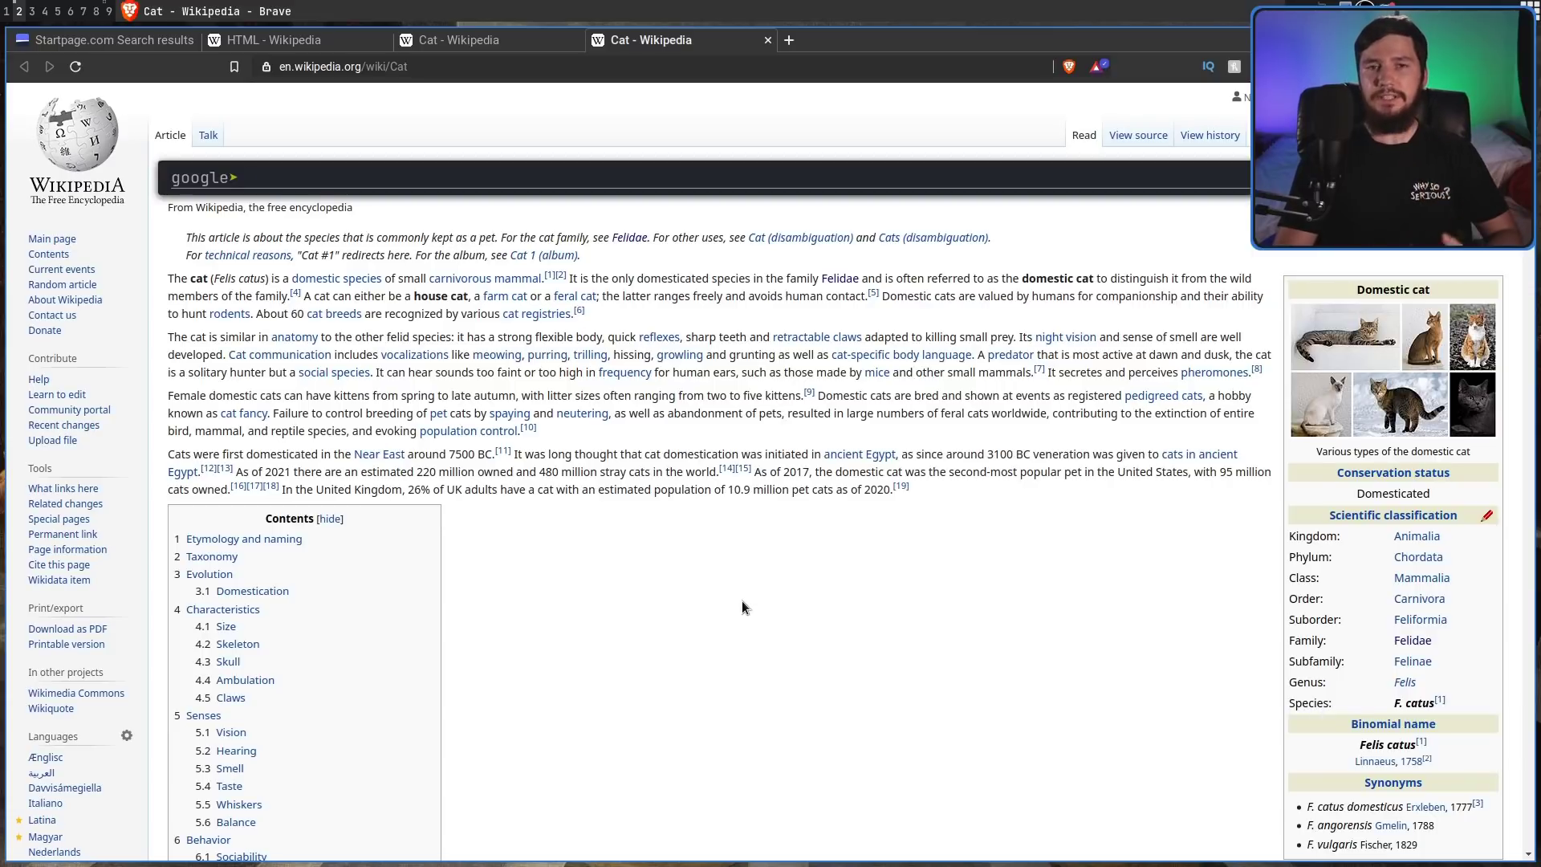
{"action": "key", "text": "Escape"}
{"action": "key", "text": "o"}
{"action": "key", "text": "d"}
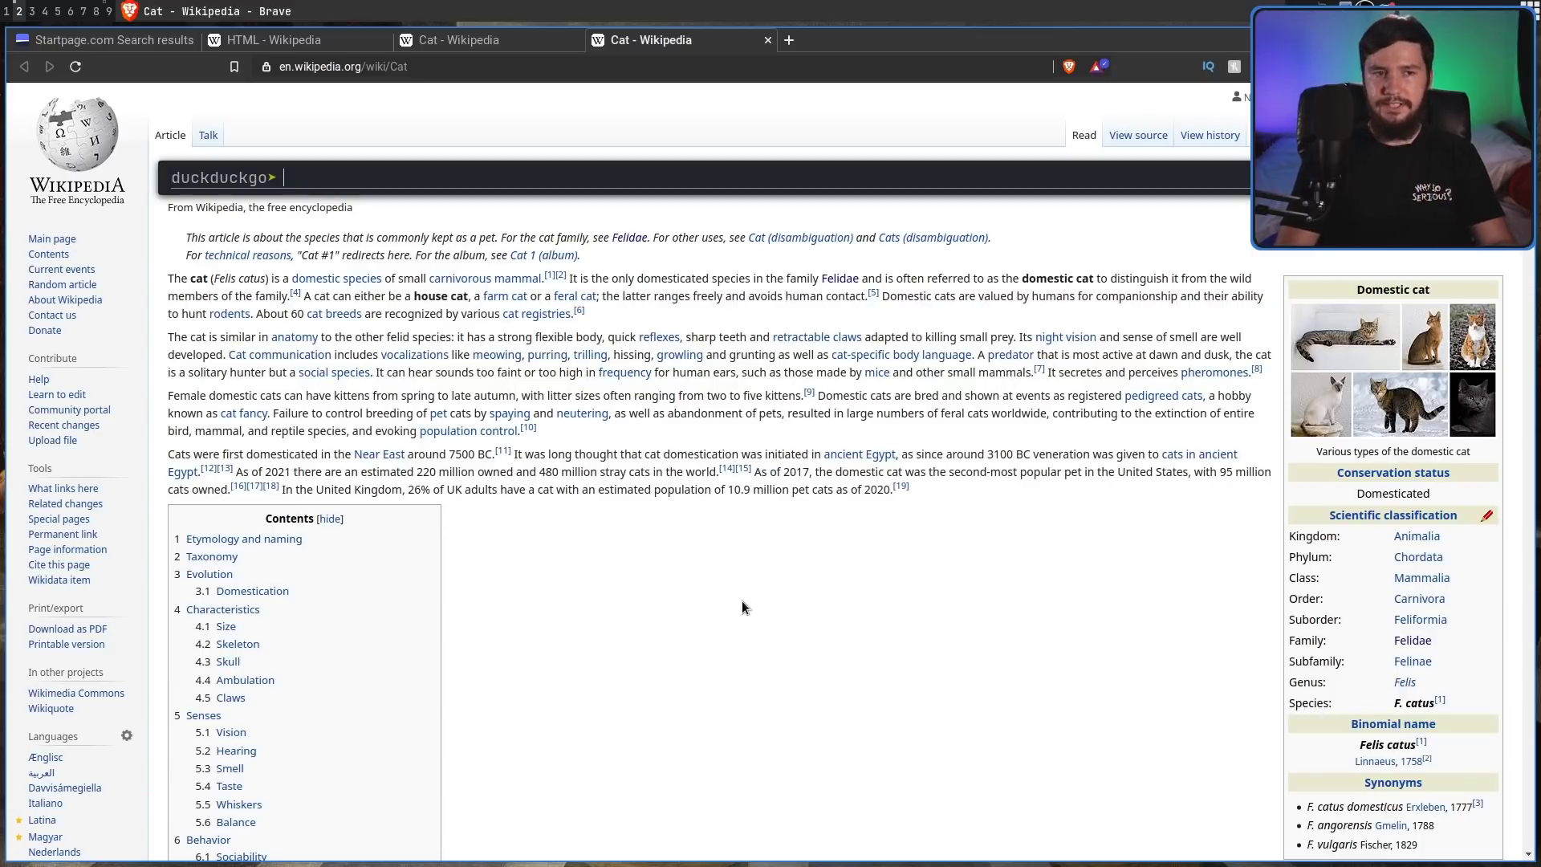
{"action": "key", "text": "Escape"}
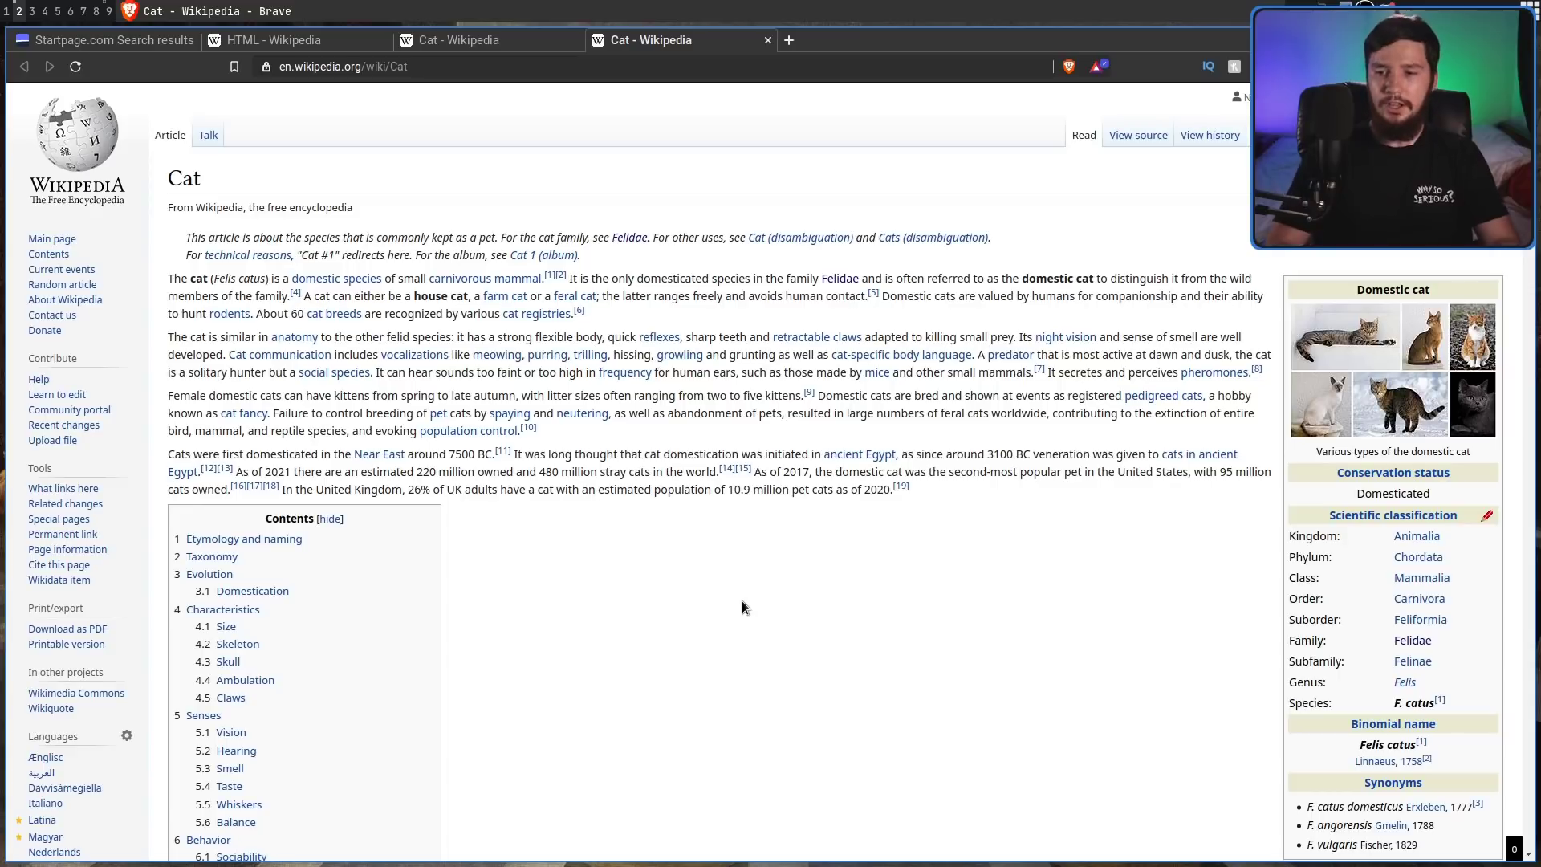
{"action": "key", "text": "o"}
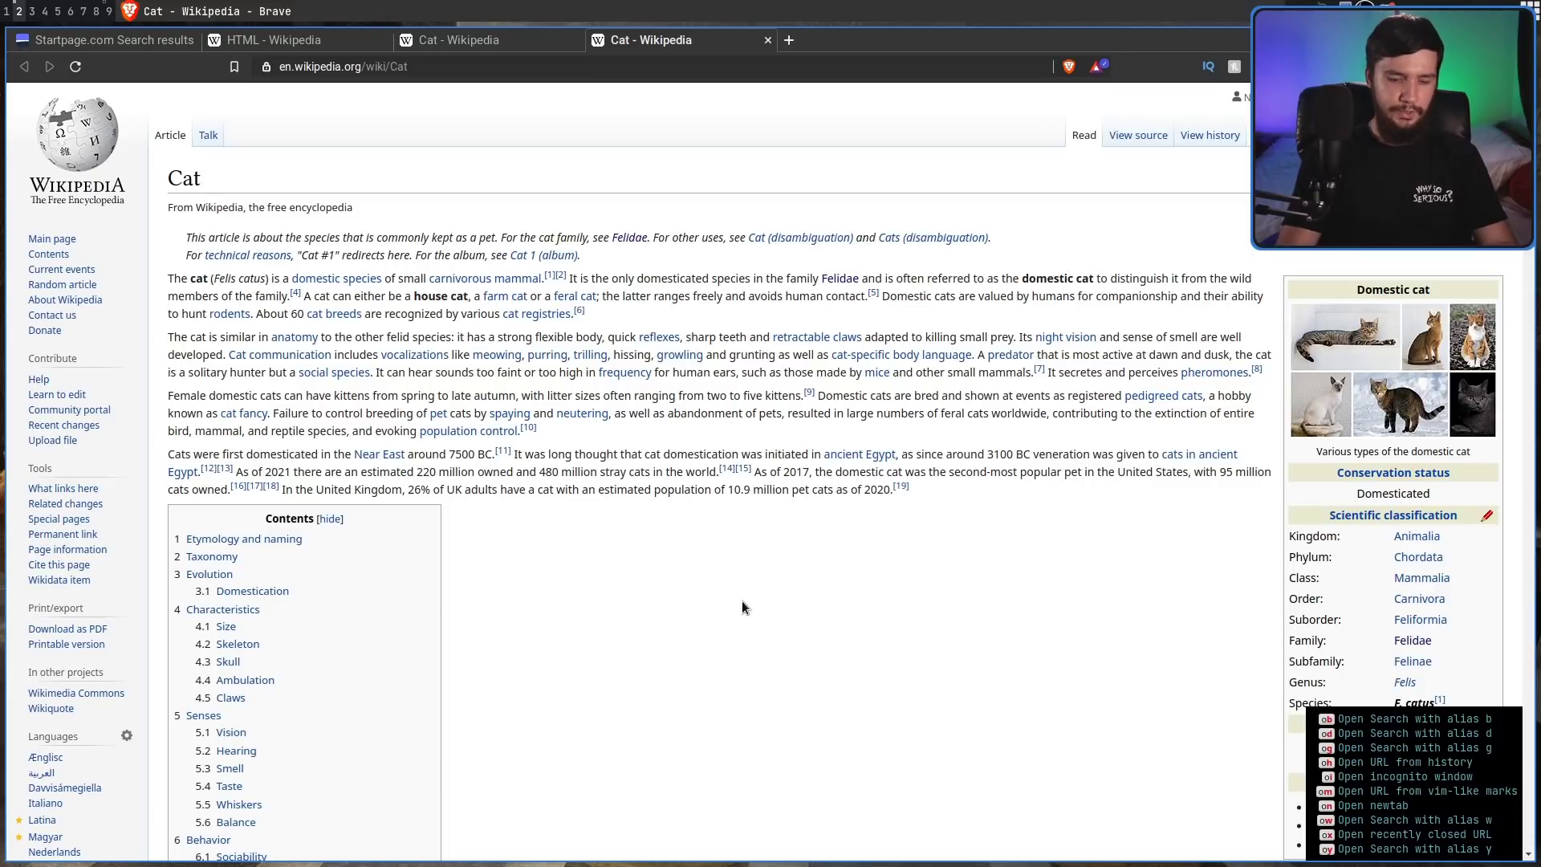
{"action": "key", "text": "d"}
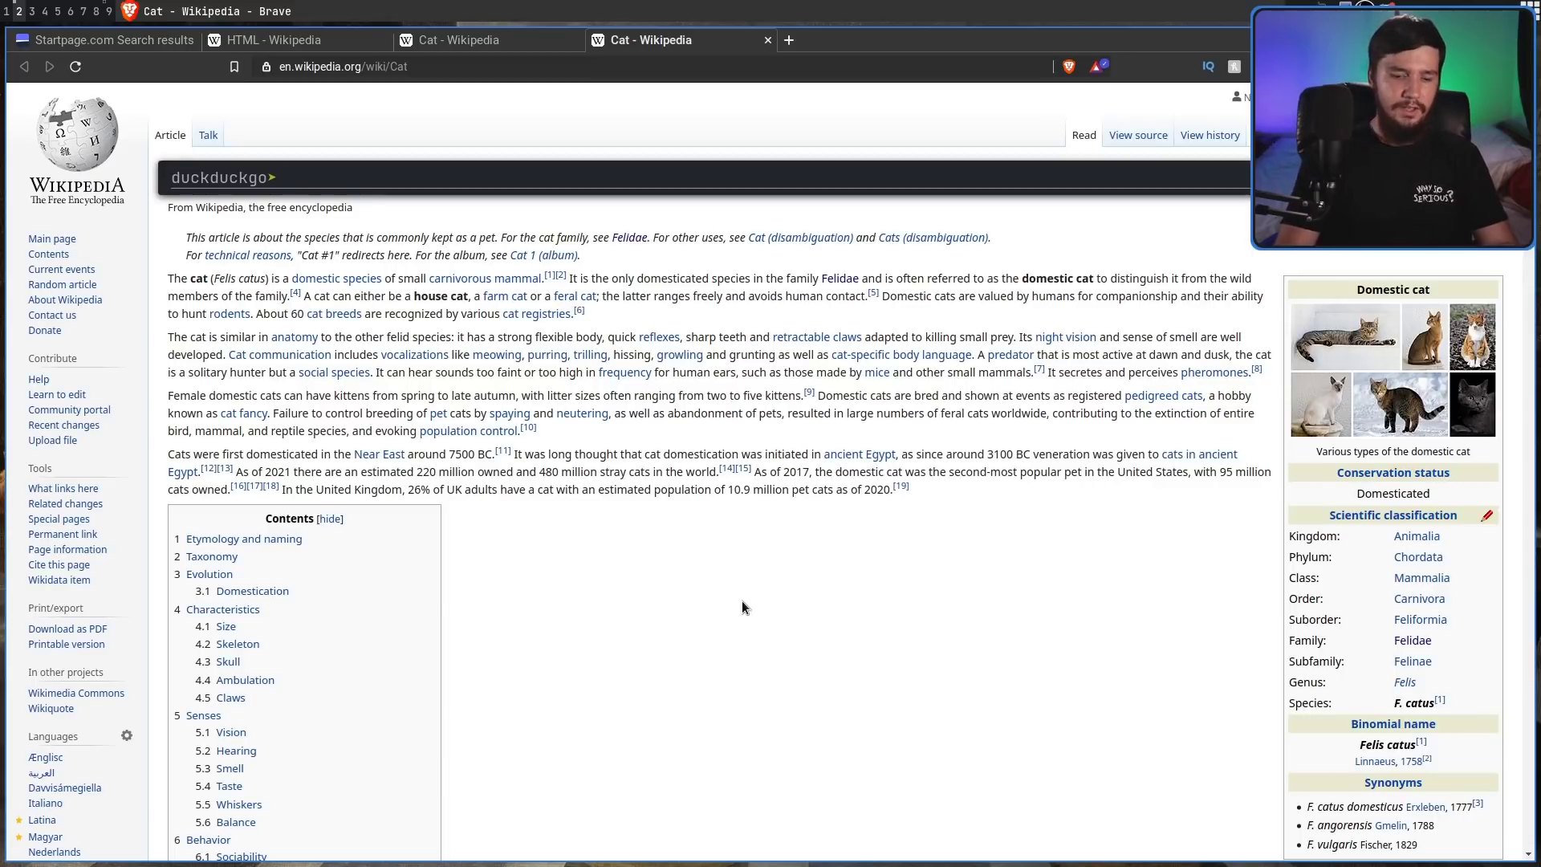
{"action": "type", "text": "youtube"}
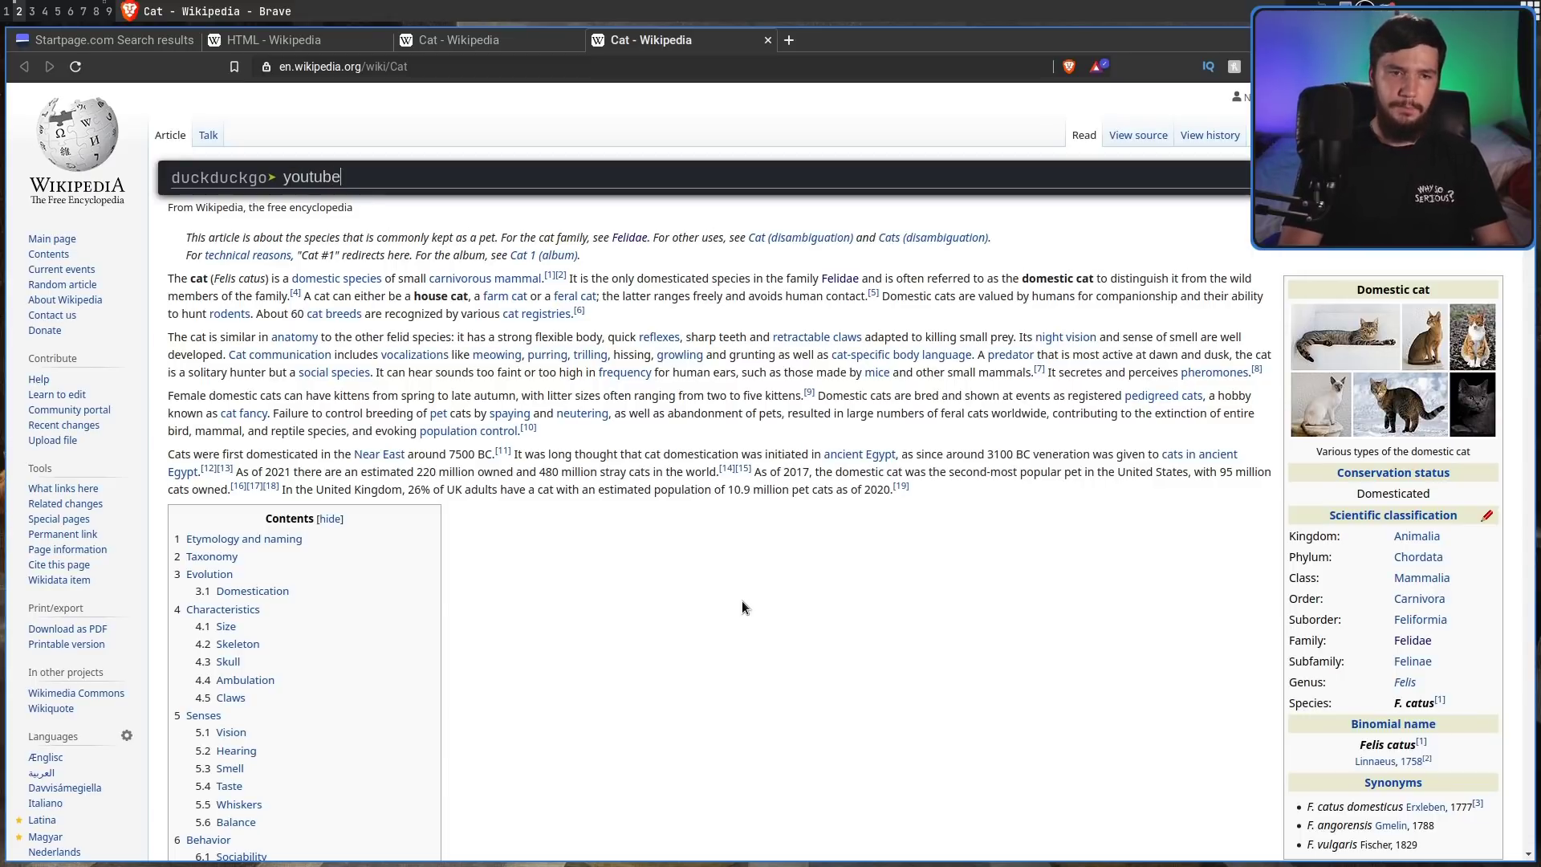
{"action": "key", "text": "Return"}
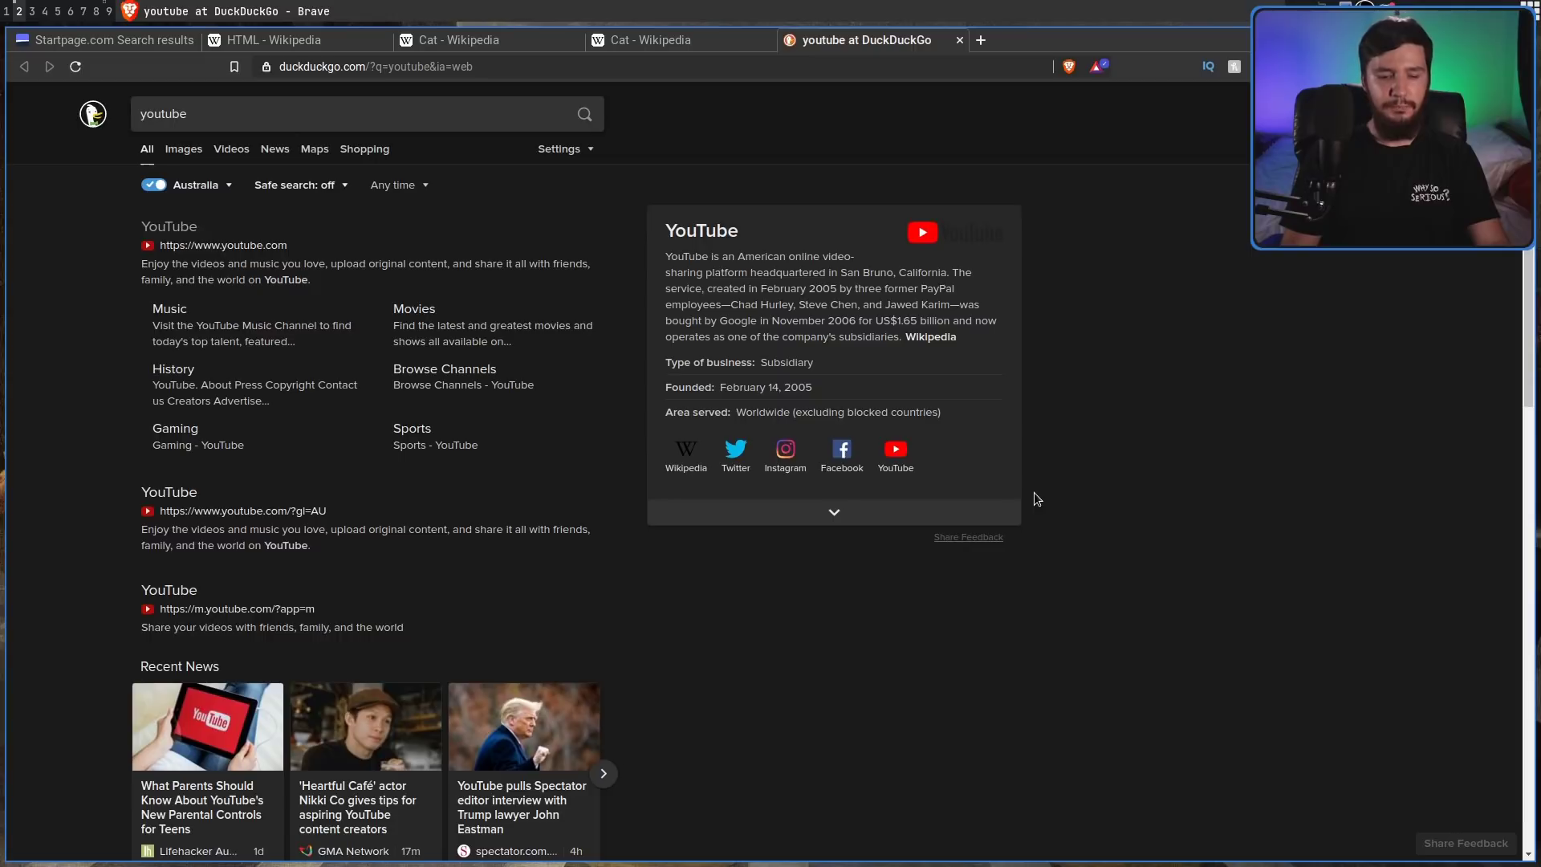
Step: Search bookmarks and history for 'wani' and open the WaniKani dashboard in a new tab
{"action": "key", "text": "o"}
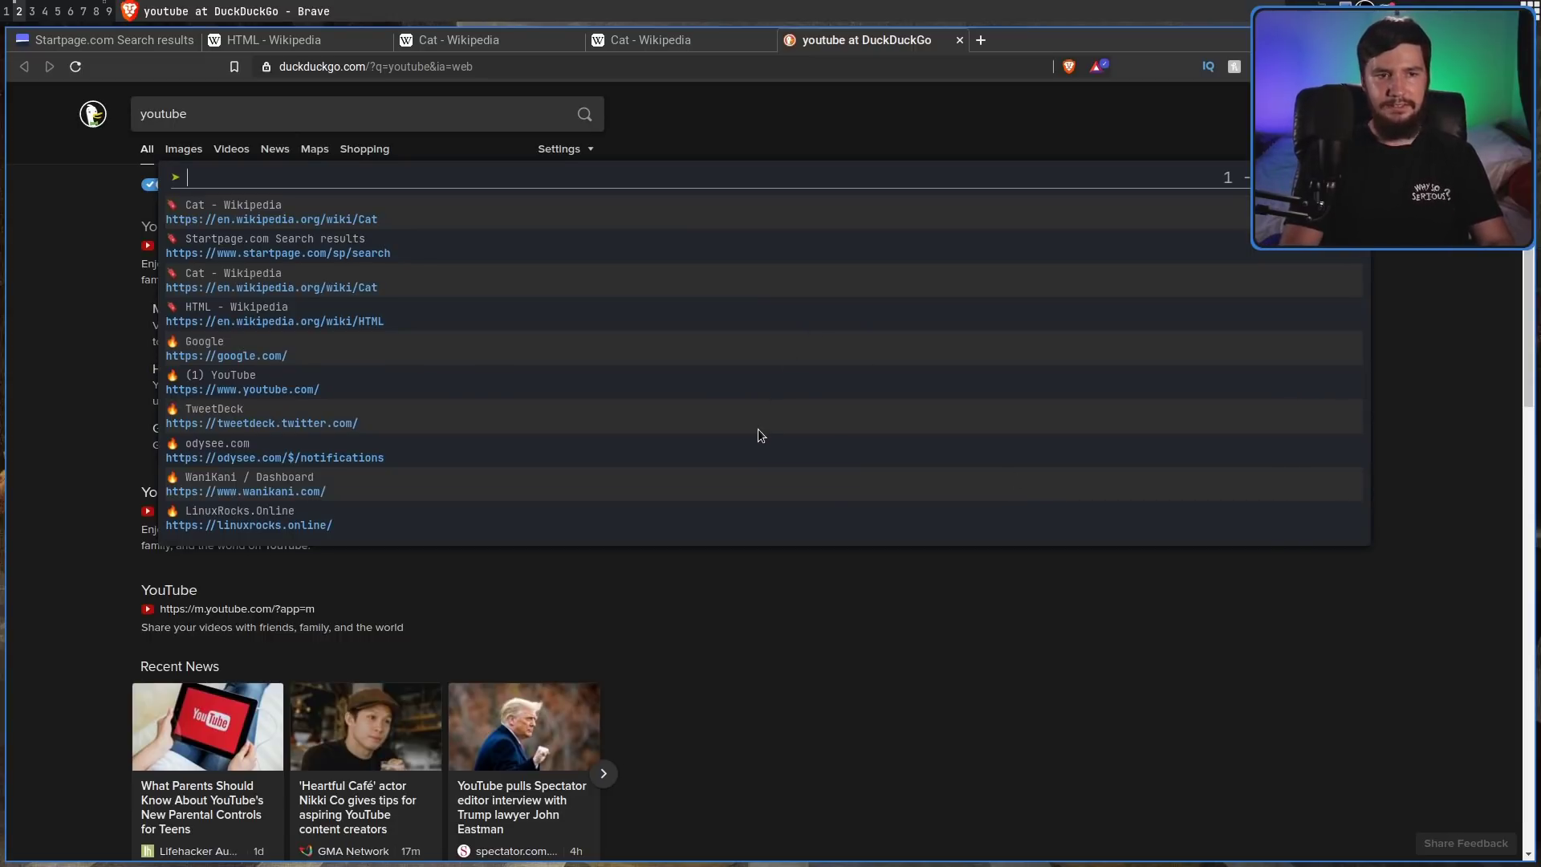
{"action": "type", "text": "wani"}
{"action": "key", "text": "Down"}
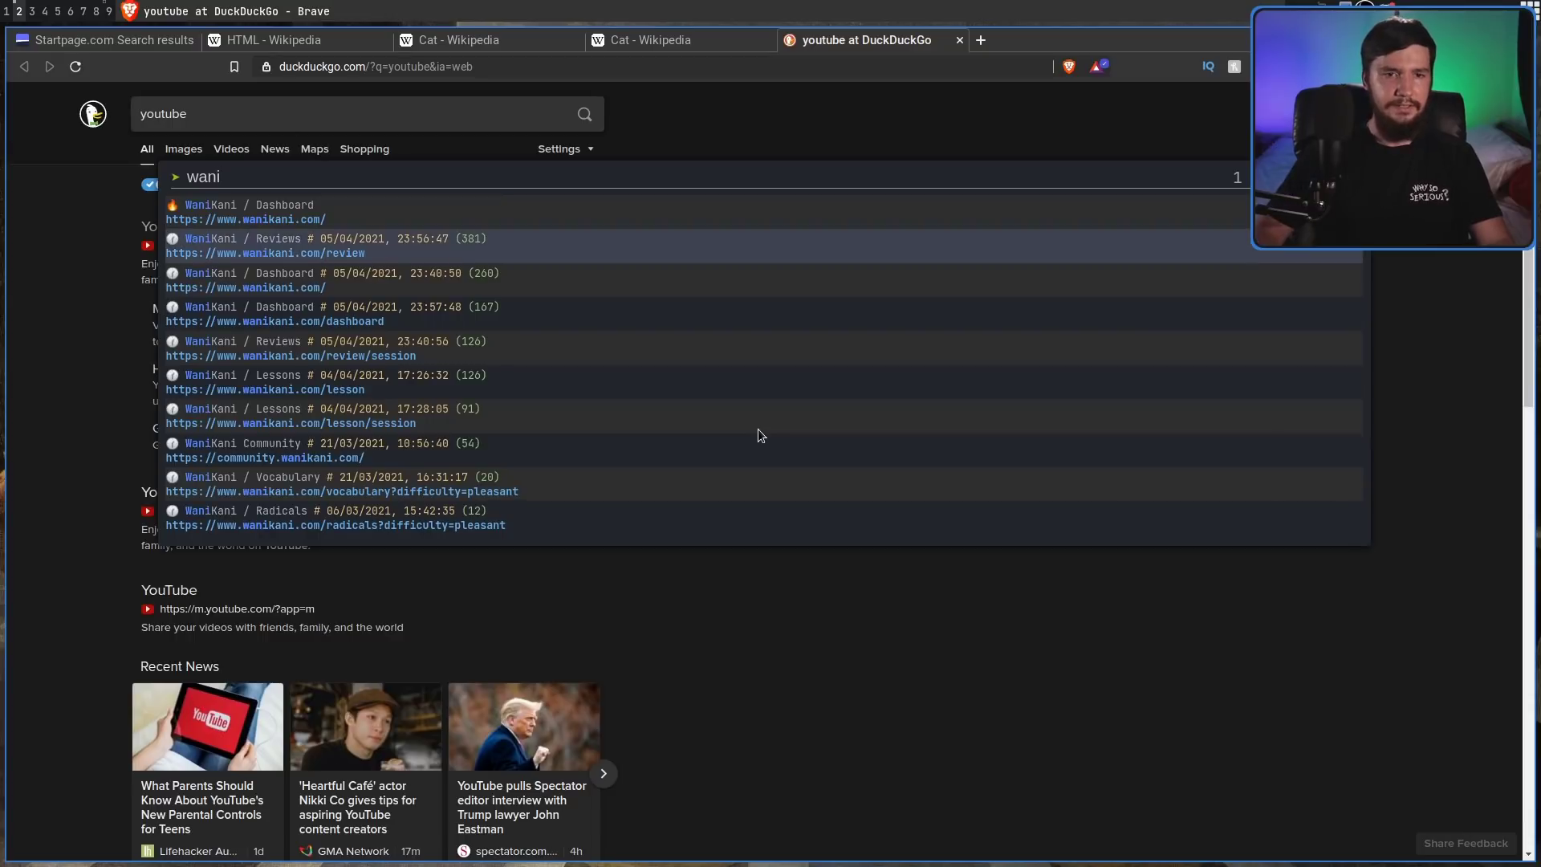
{"action": "key", "text": "Up"}
{"action": "key", "text": "Return"}
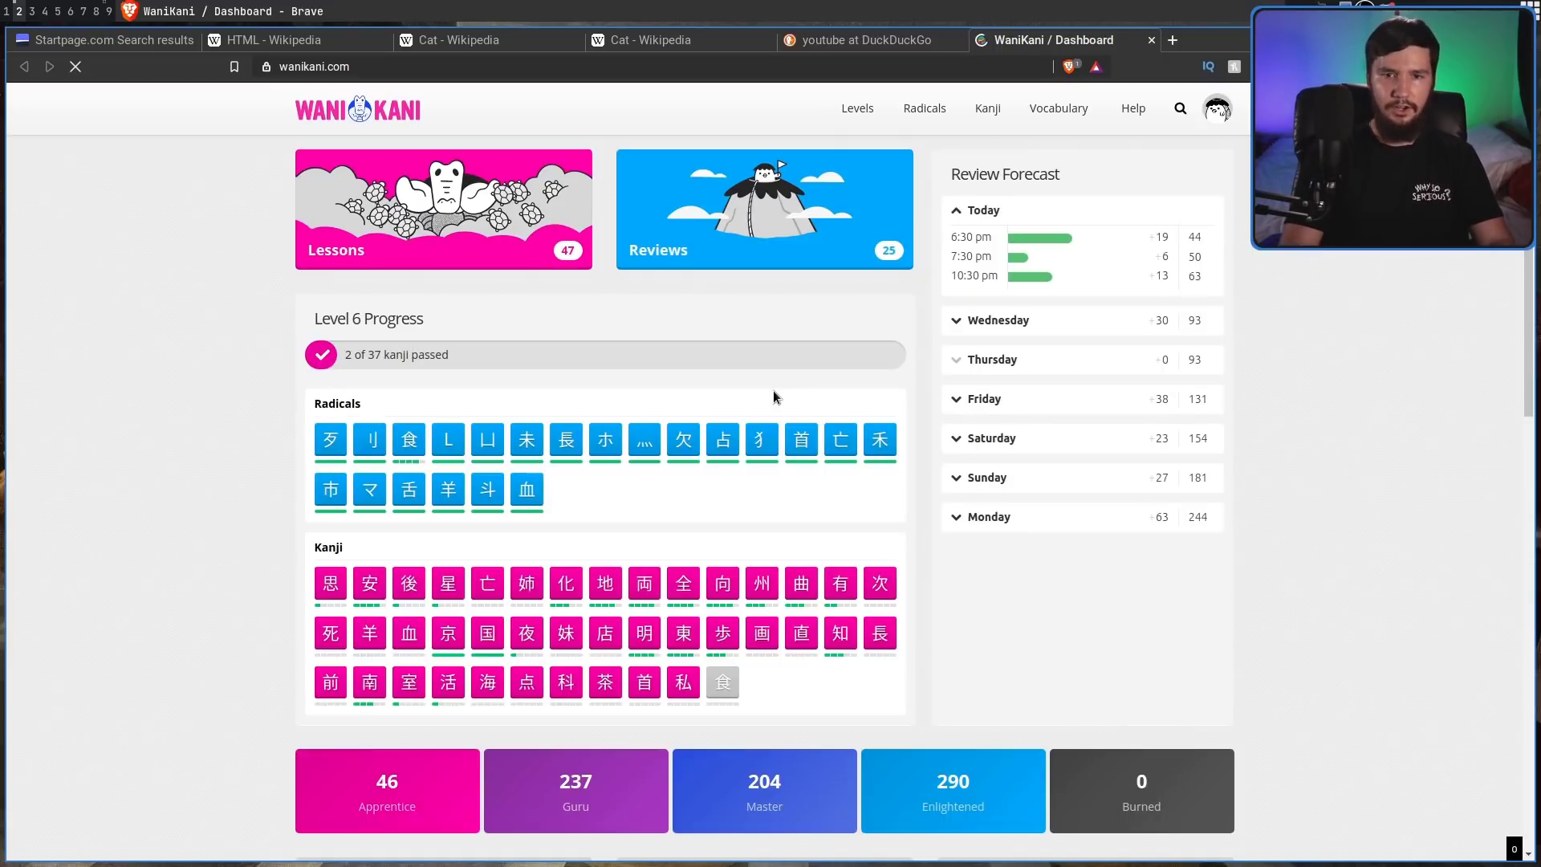
Step: View the recently closed pages (ox) and history (oh), then show the open-command hints
{"action": "key", "text": "o"}
{"action": "key", "text": "x"}
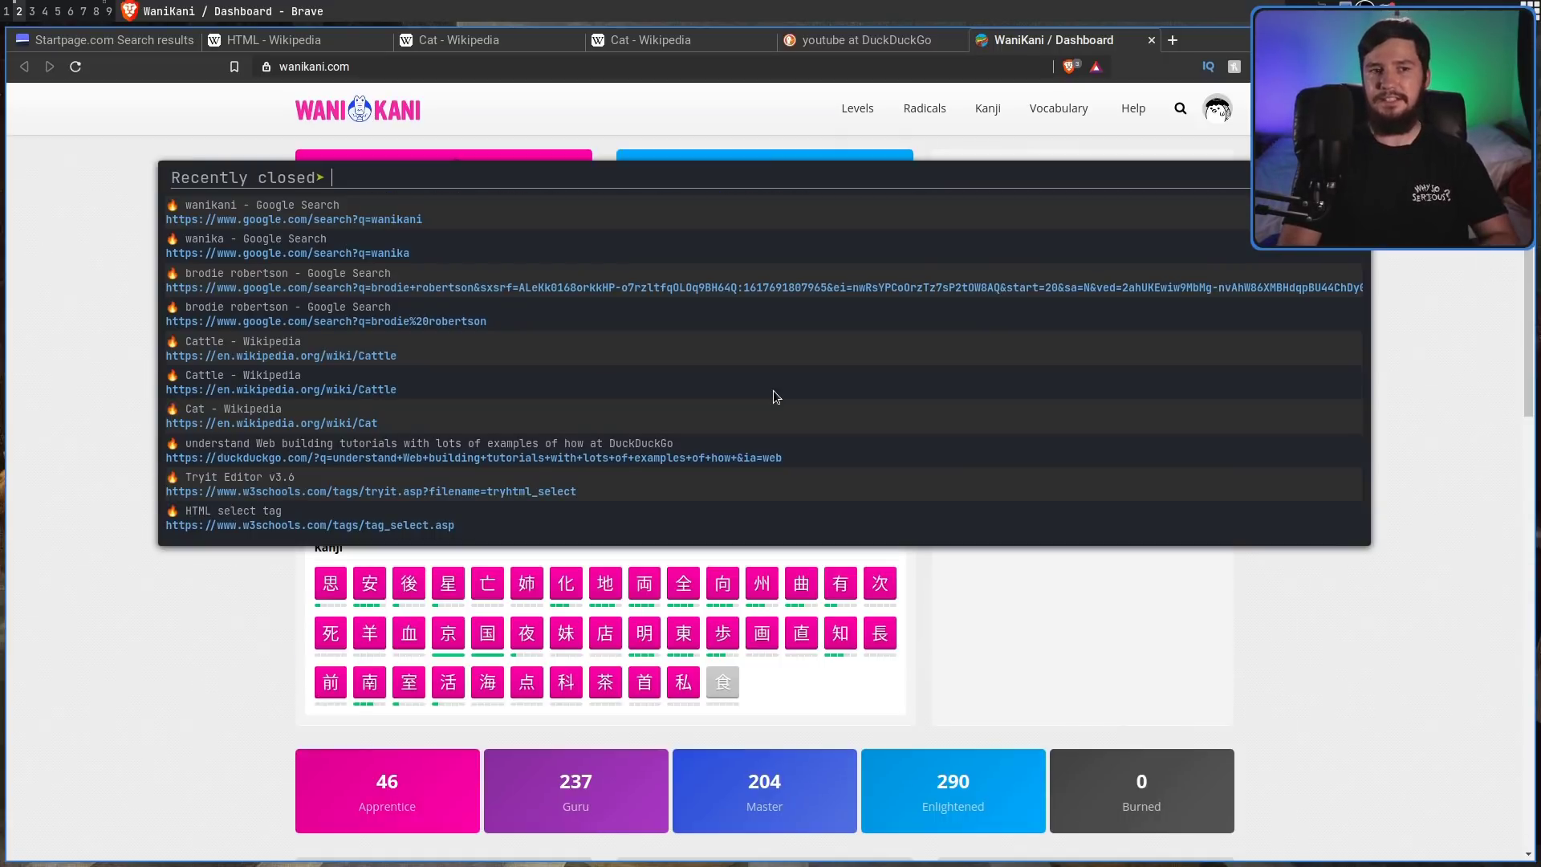
{"action": "key", "text": "Escape"}
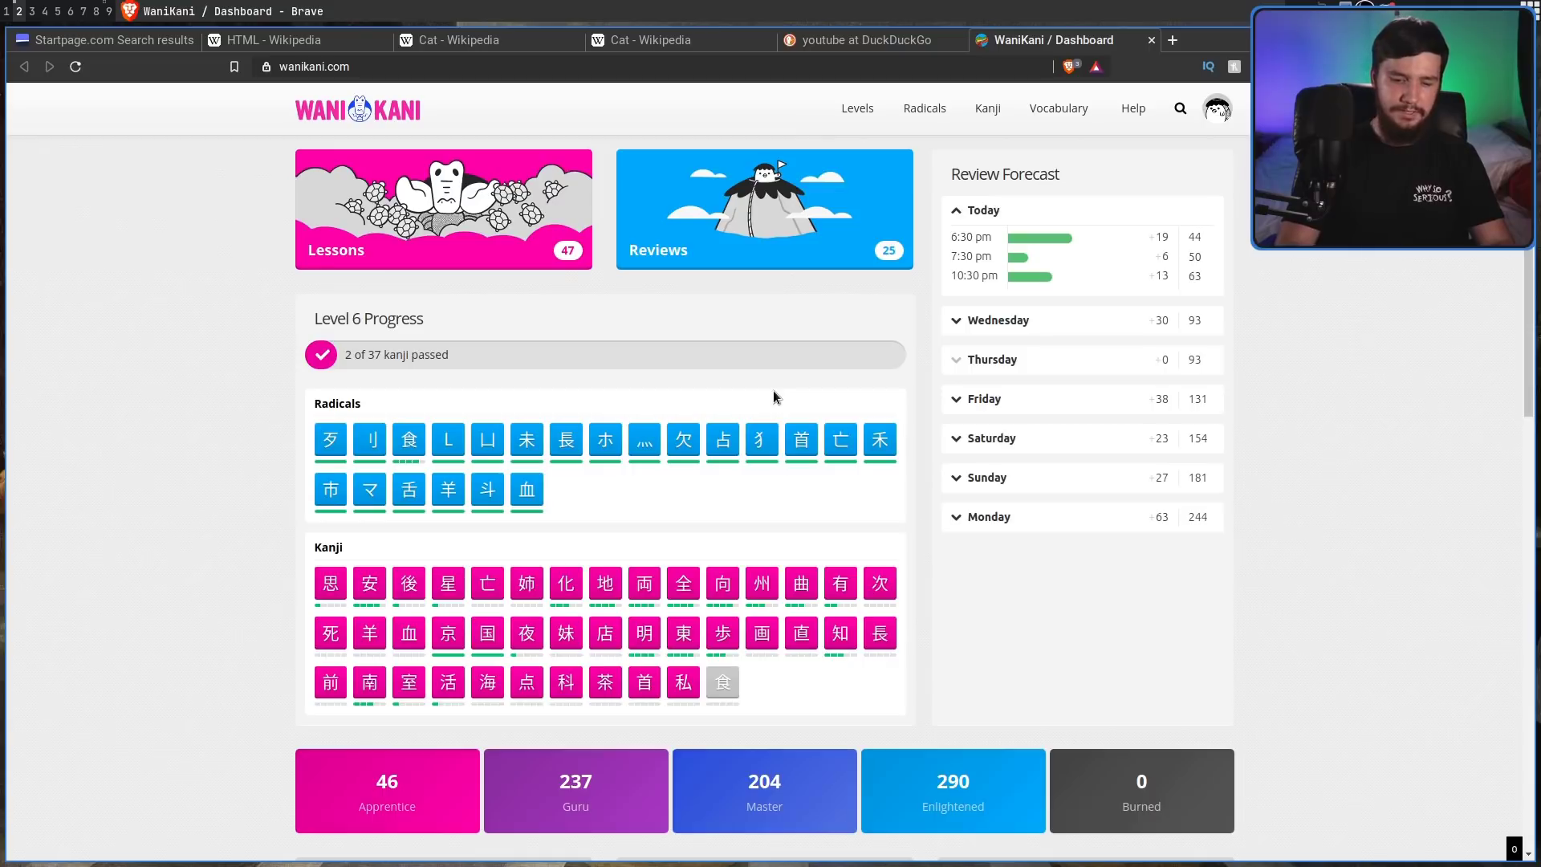
{"action": "key", "text": "o"}
{"action": "key", "text": "h"}
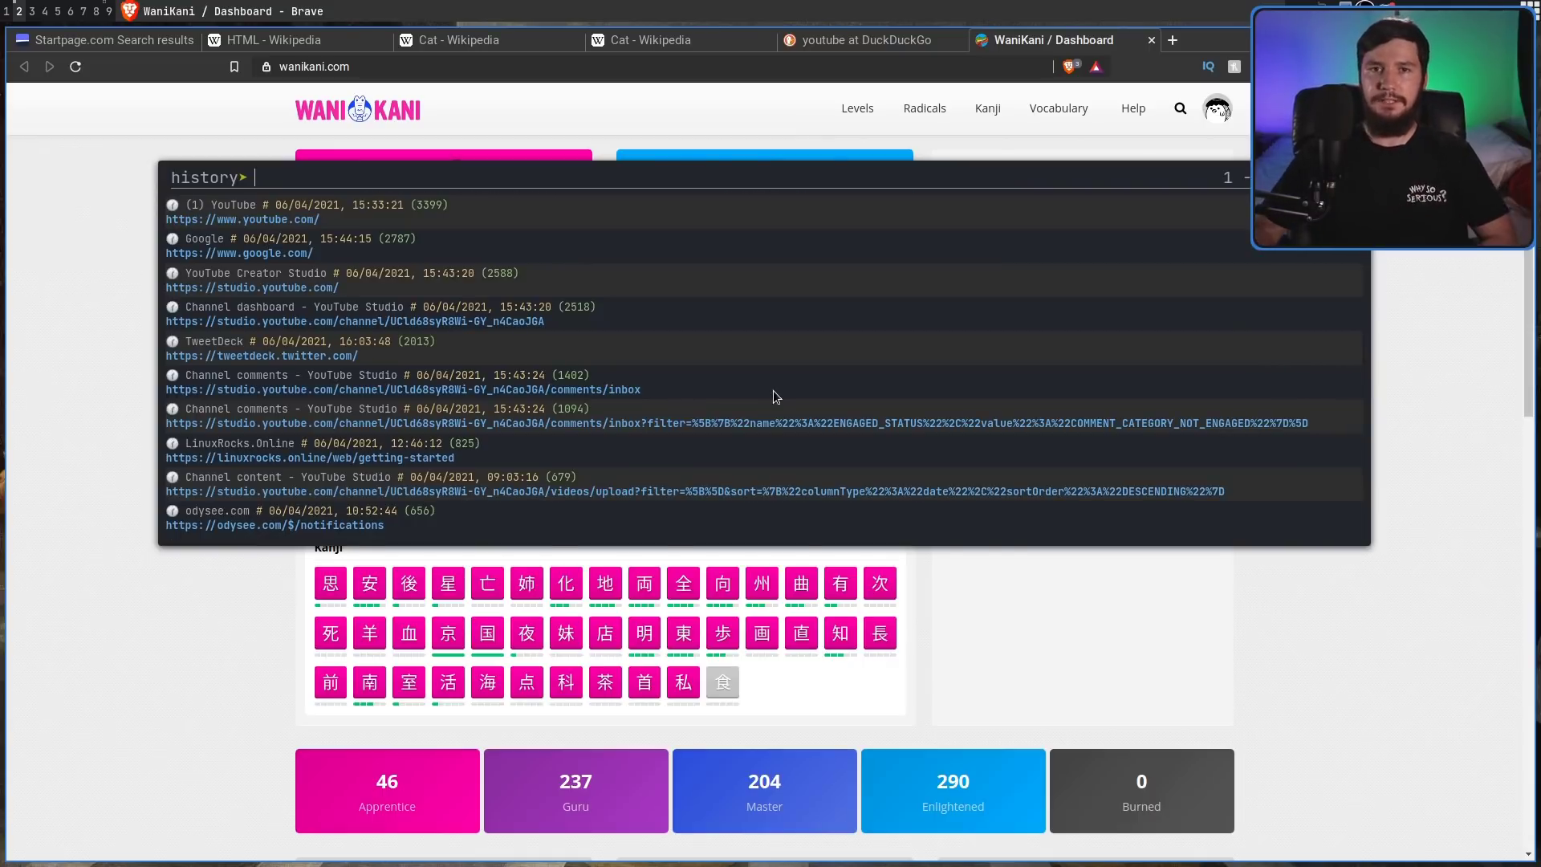
{"action": "key", "text": "Escape"}
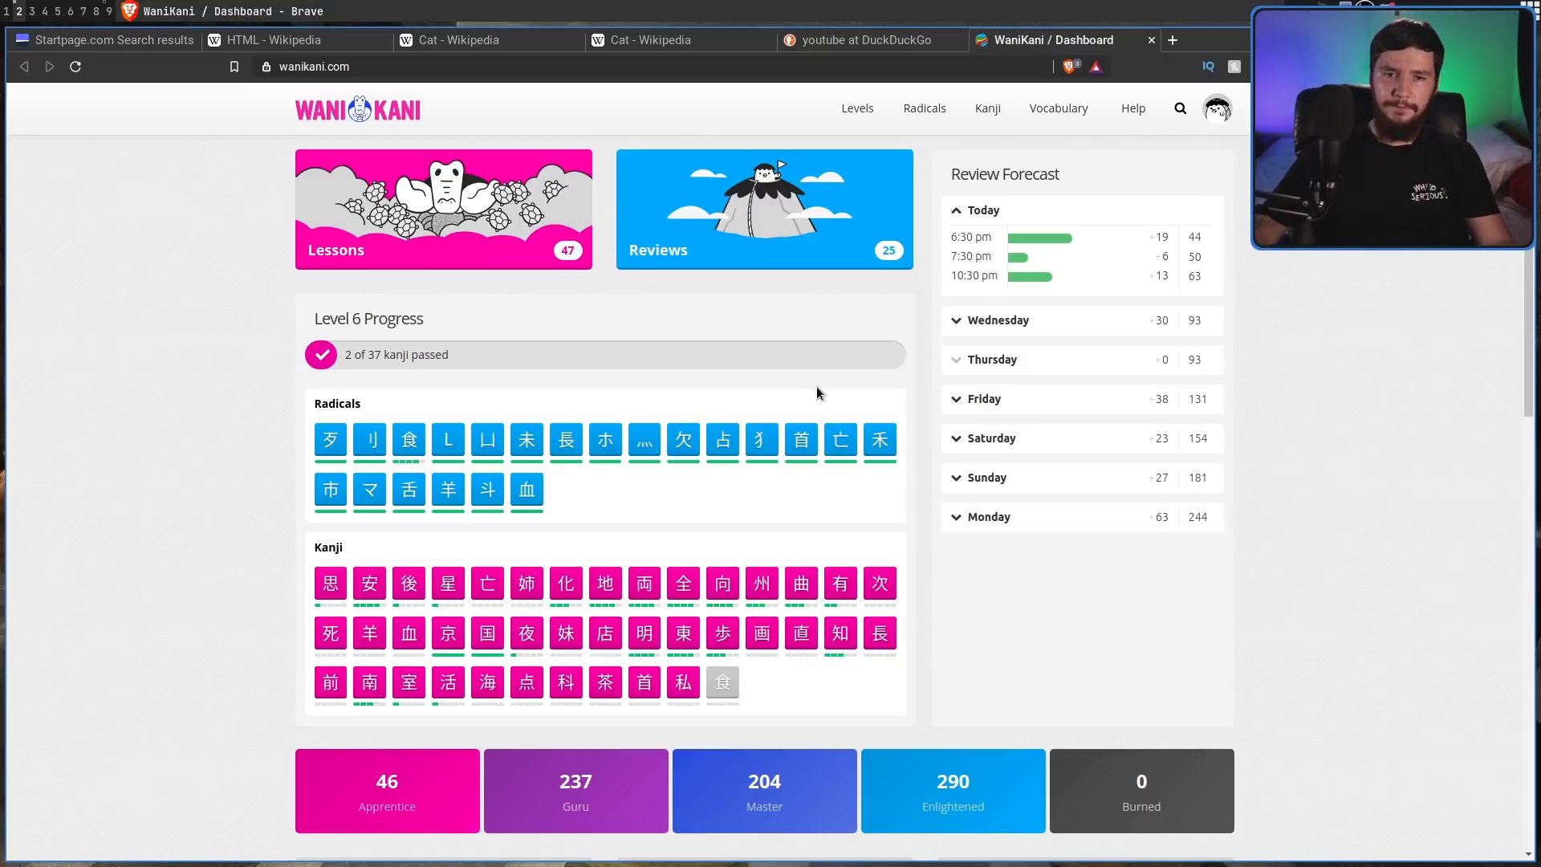
{"action": "key", "text": "o"}
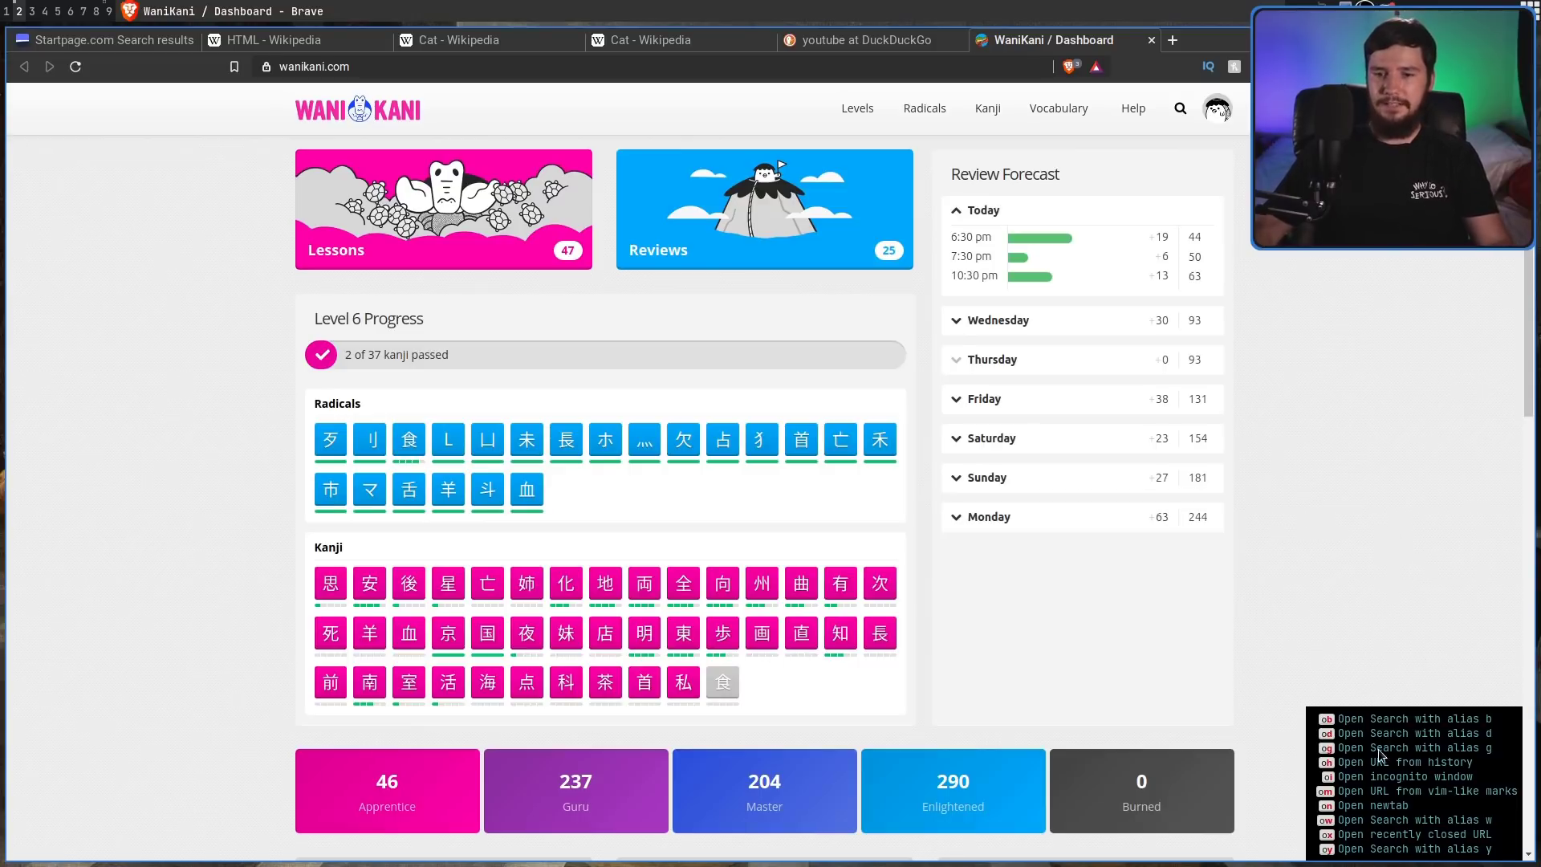
Step: Quit Brave and relaunch it with the previous tabs restored
{"action": "key", "text": "Escape"}
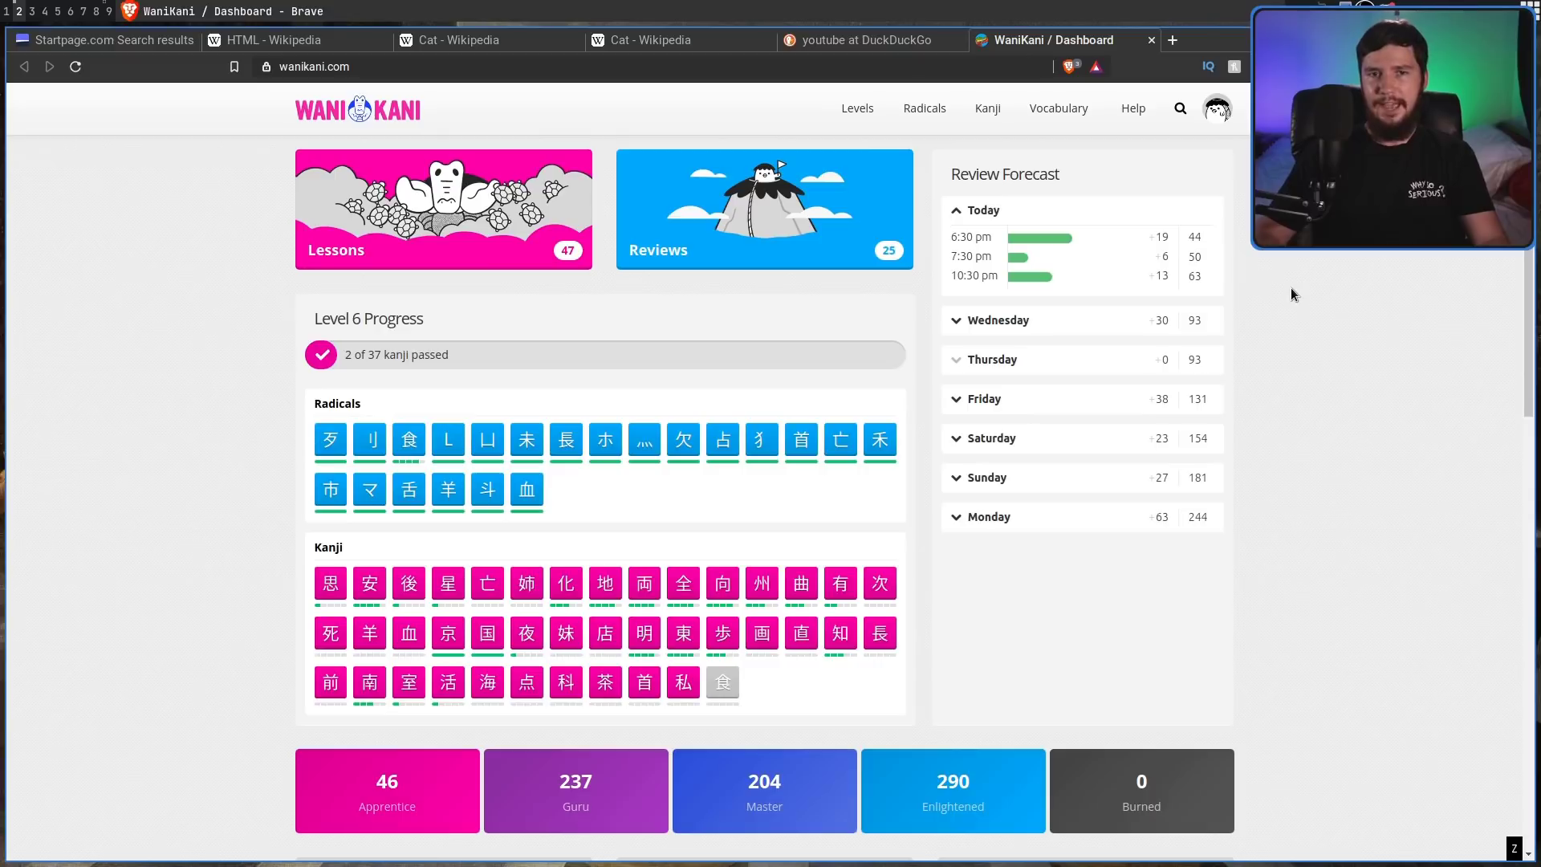
{"action": "key", "text": "super+shift+c"}
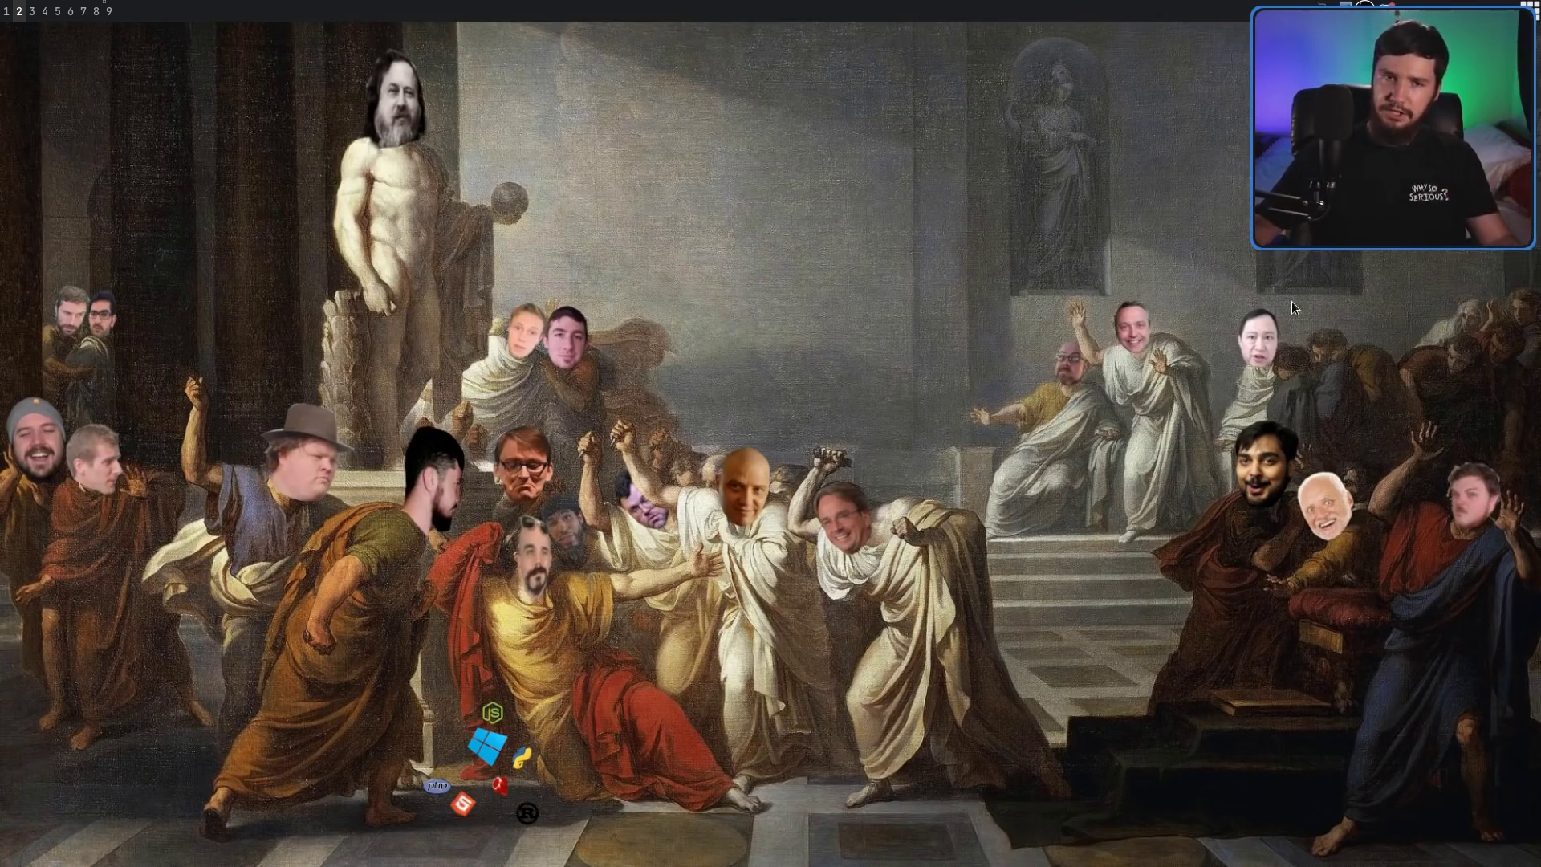
{"action": "key", "text": "super+b"}
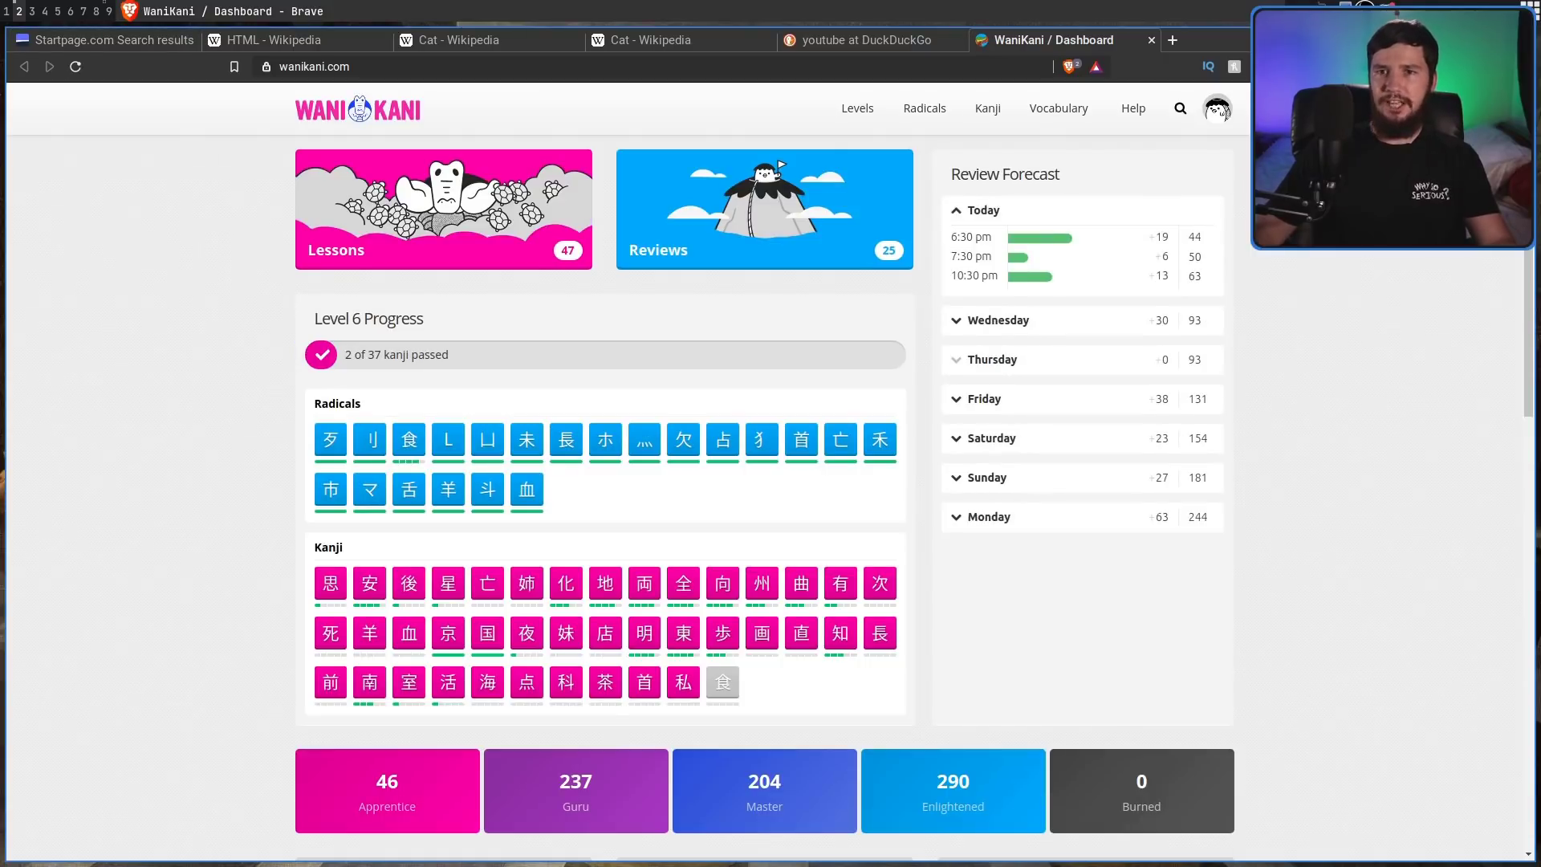
Step: Close the Startpage, HTML, both Cat and DuckDuckGo tabs, then restore all closed tabs
{"action": "left_click", "coordinate": [192, 40]}
{"action": "left_click", "coordinate": [193, 40]}
{"action": "left_click", "coordinate": [193, 40]}
{"action": "left_click", "coordinate": [193, 40]}
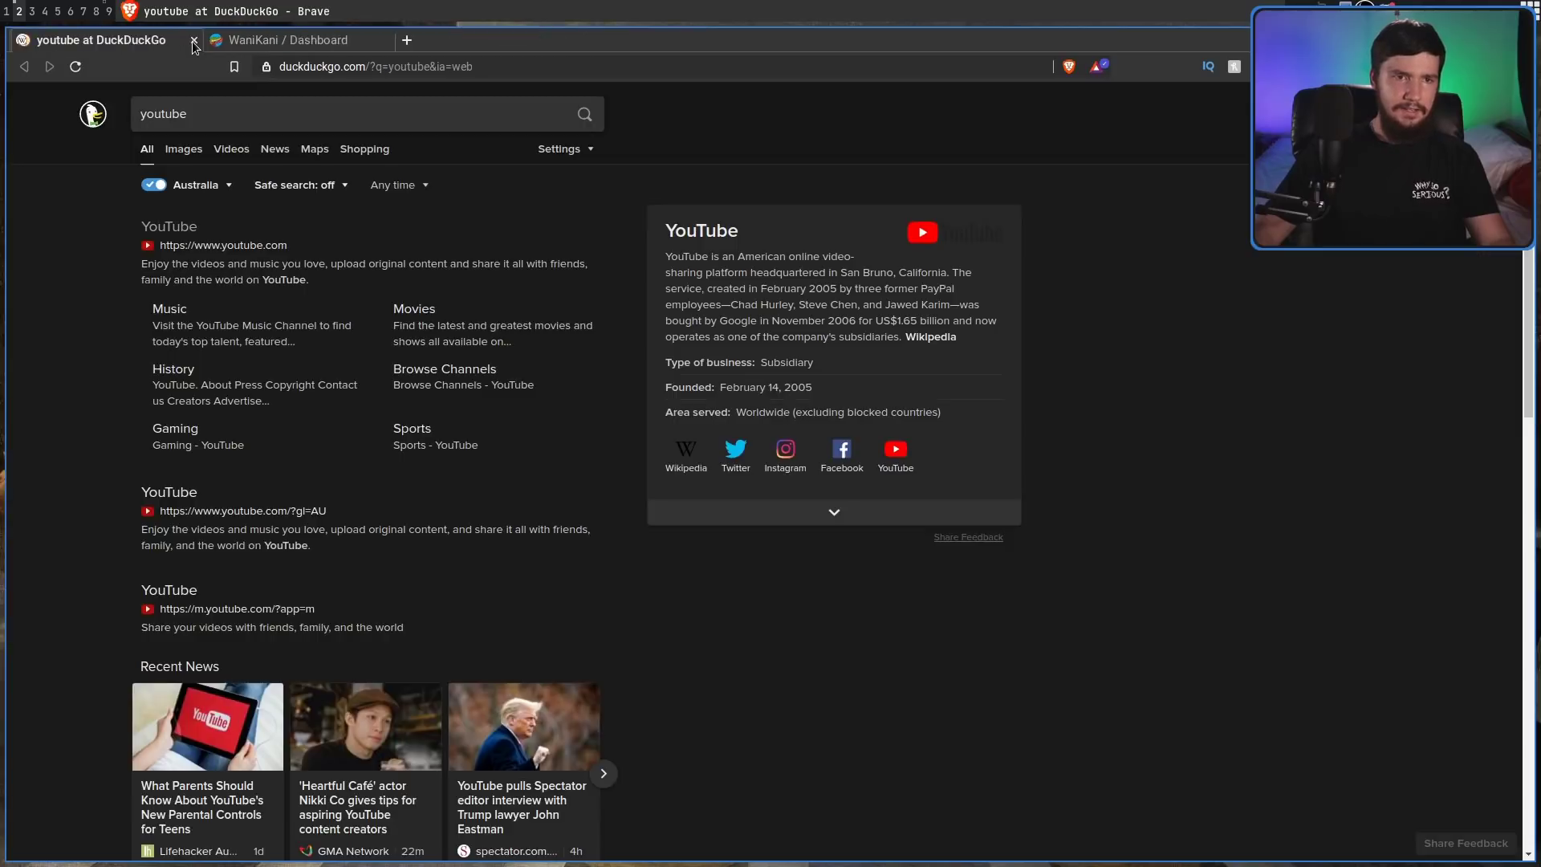
{"action": "left_click", "coordinate": [193, 40]}
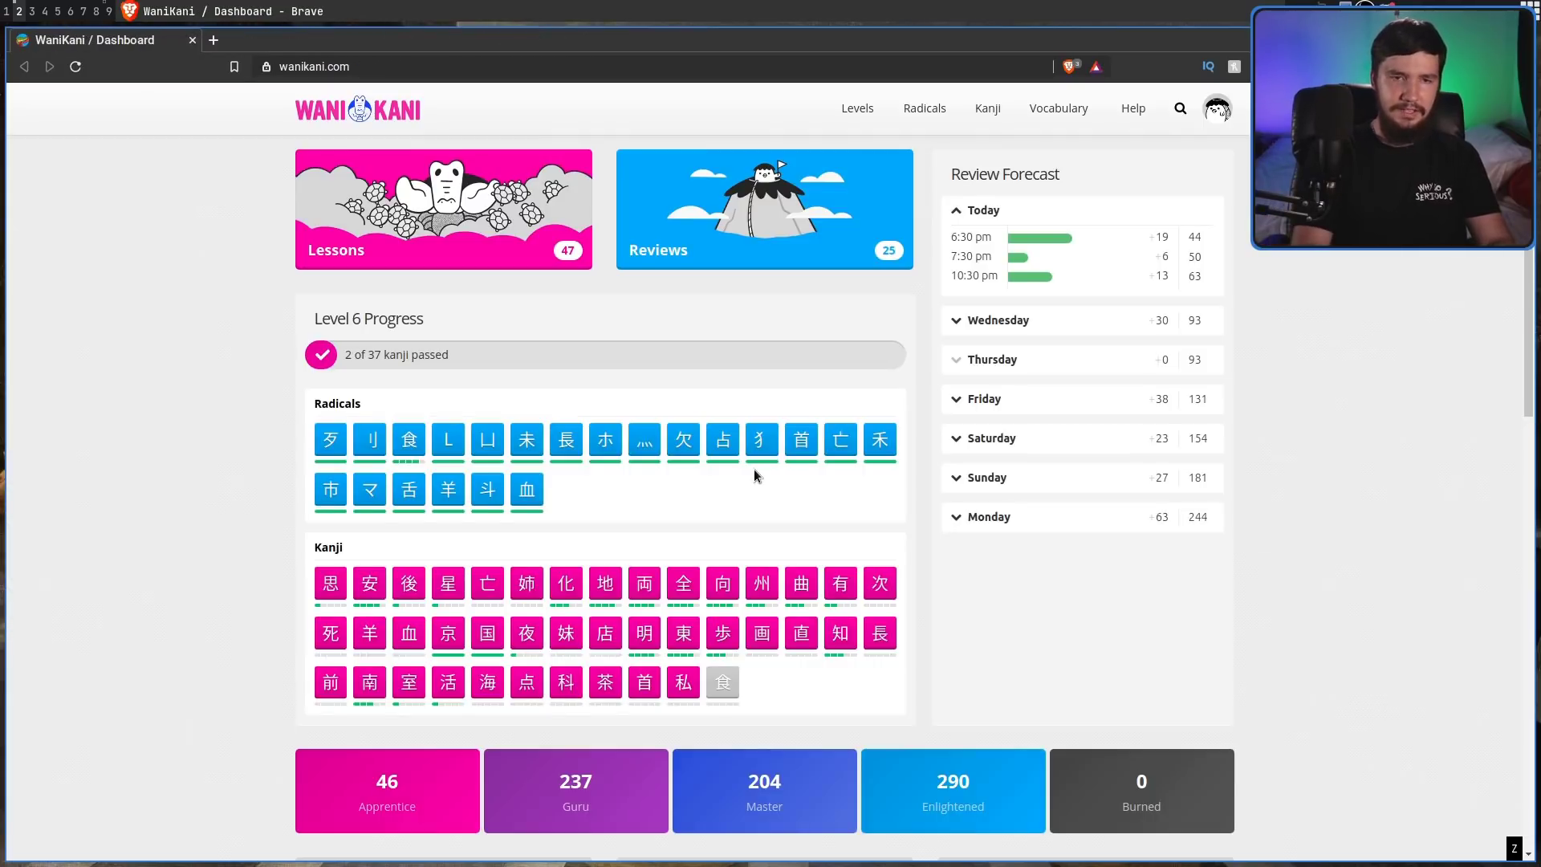
{"action": "key", "text": "ctrl+shift+t"}
{"action": "key", "text": "ctrl+shift+t"}
{"action": "key", "text": "ctrl+shift+t"}
{"action": "key", "text": "ctrl+shift+t"}
{"action": "key", "text": "ctrl+shift+t"}
{"action": "key", "text": "ctrl+shift+t"}
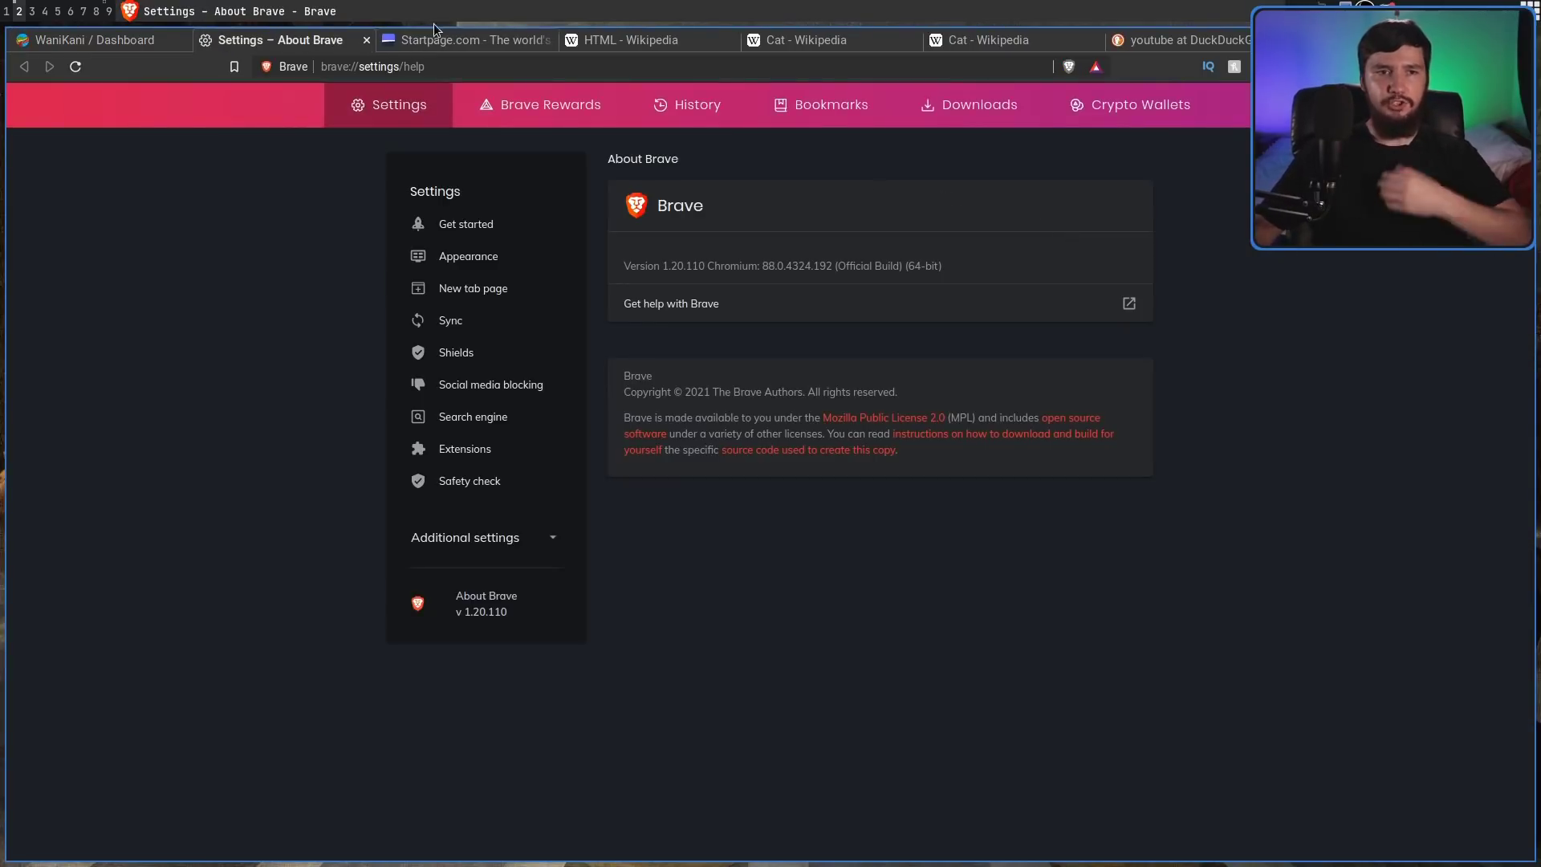
Step: Close the About Brave page, open and close the bookmarks page, then open chrome://cache
{"action": "key", "text": "ctrl+w"}
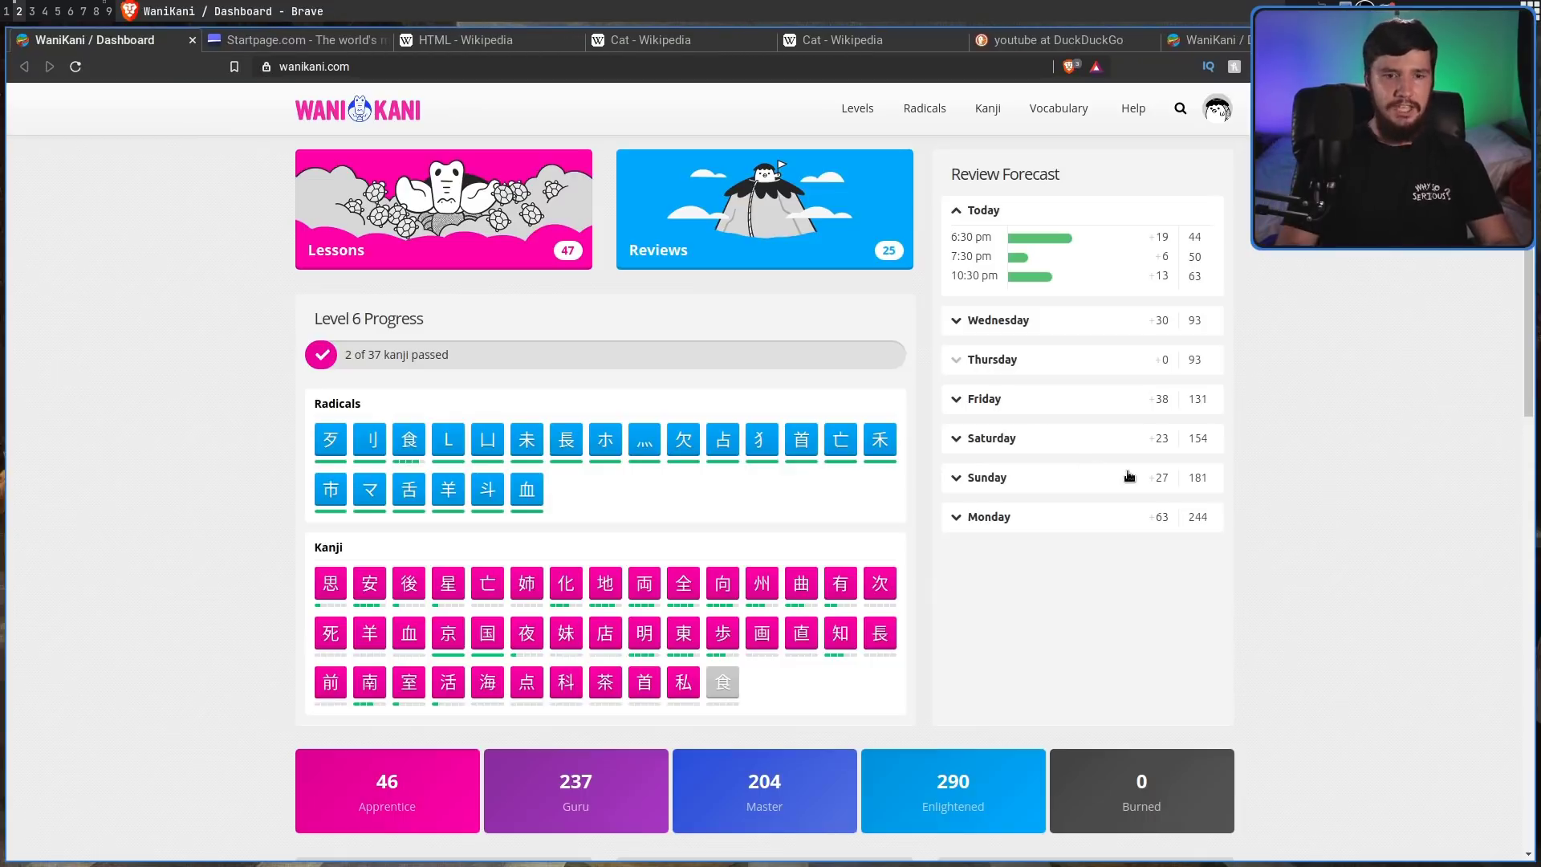
{"action": "key", "text": "ctrl+shift+o"}
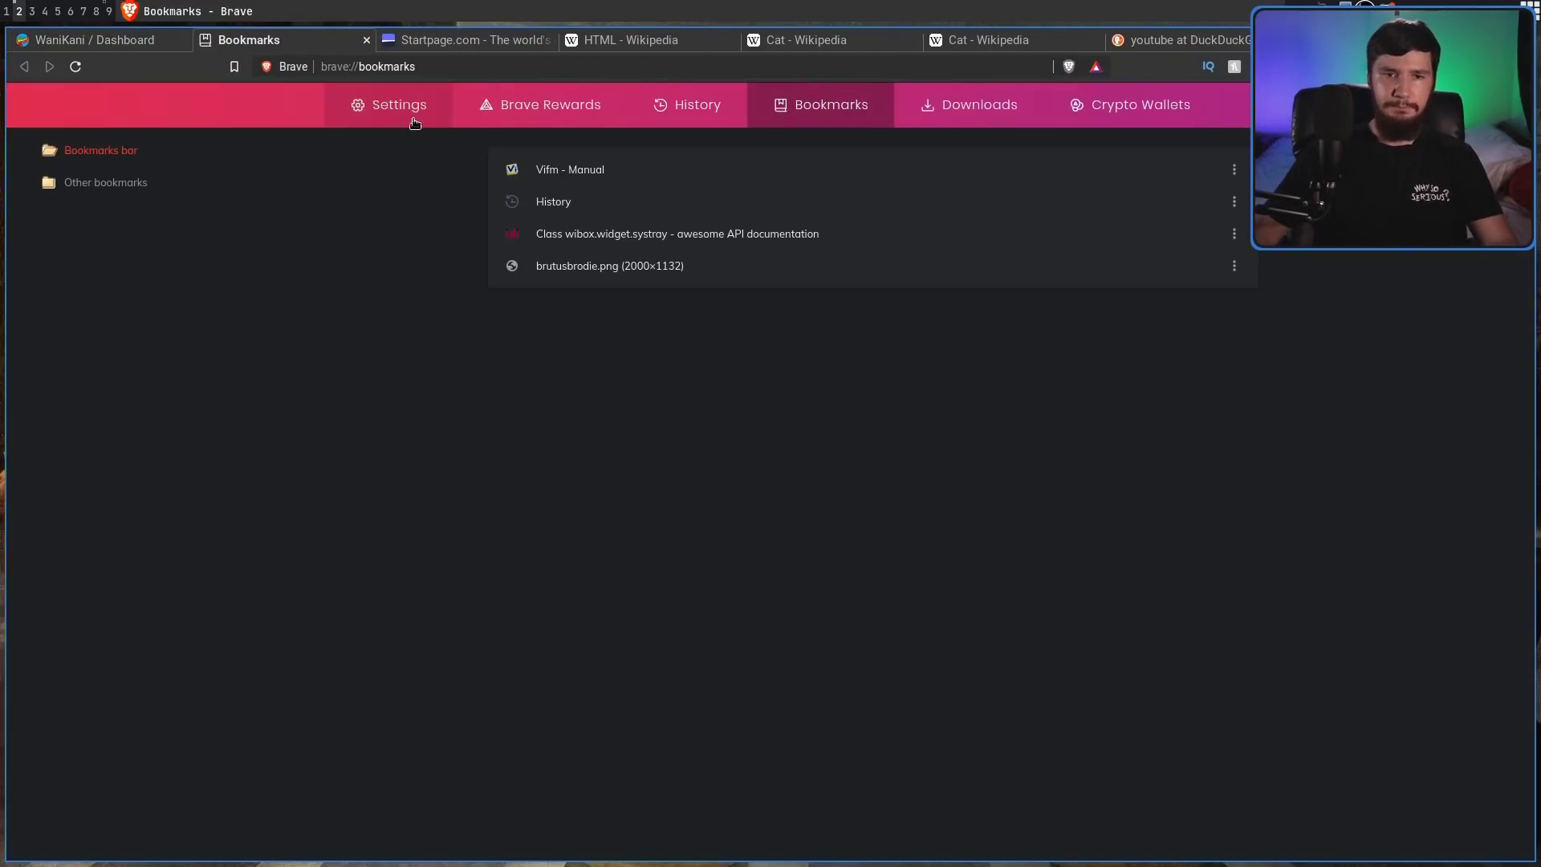
{"action": "left_click", "coordinate": [366, 40]}
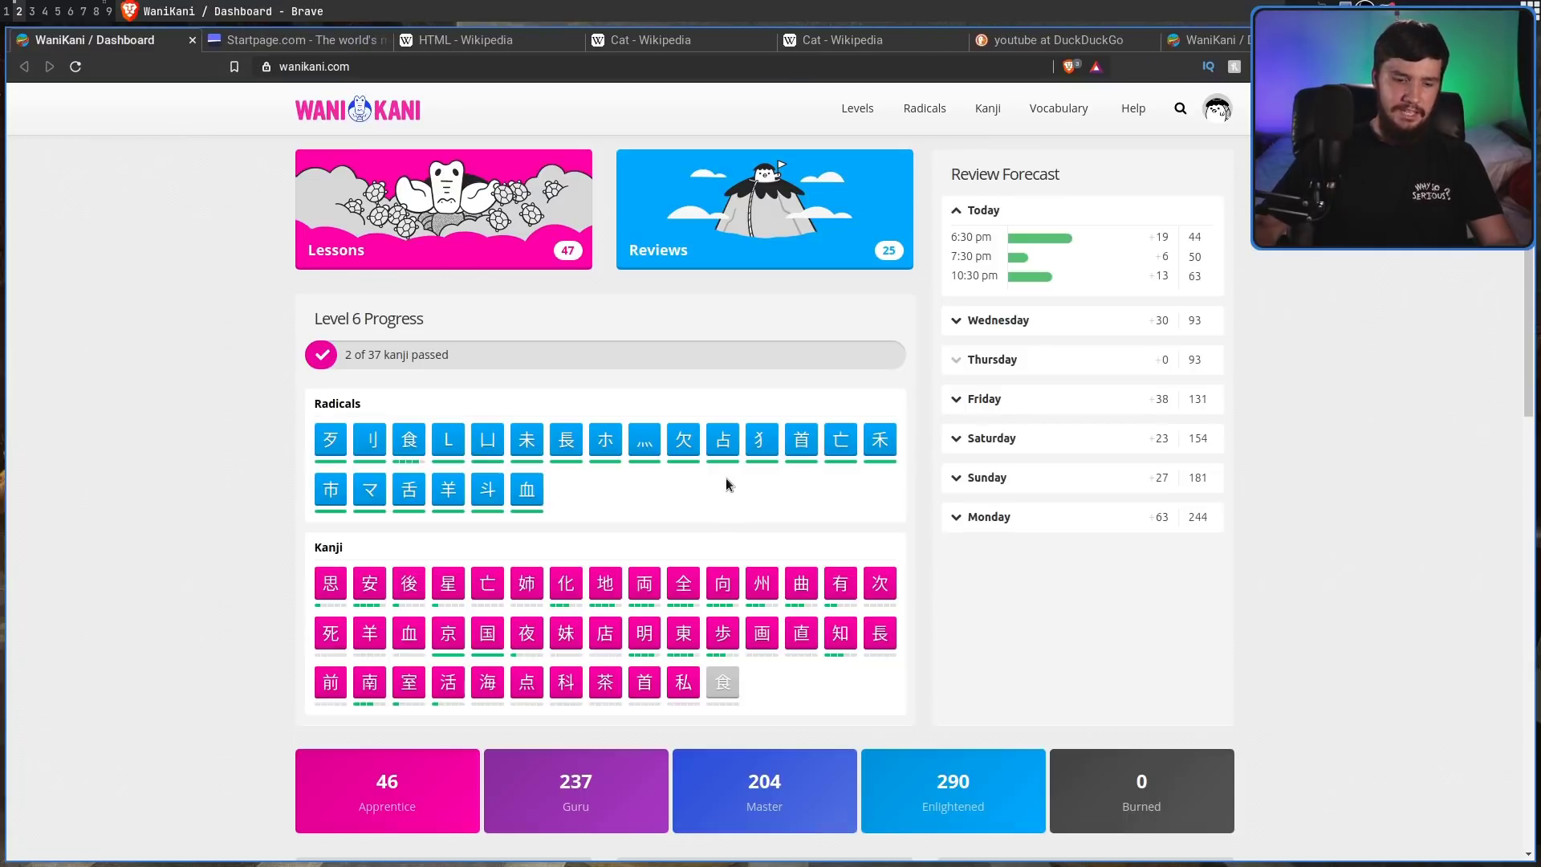
{"action": "key", "text": "ctrl+shift+Delete"}
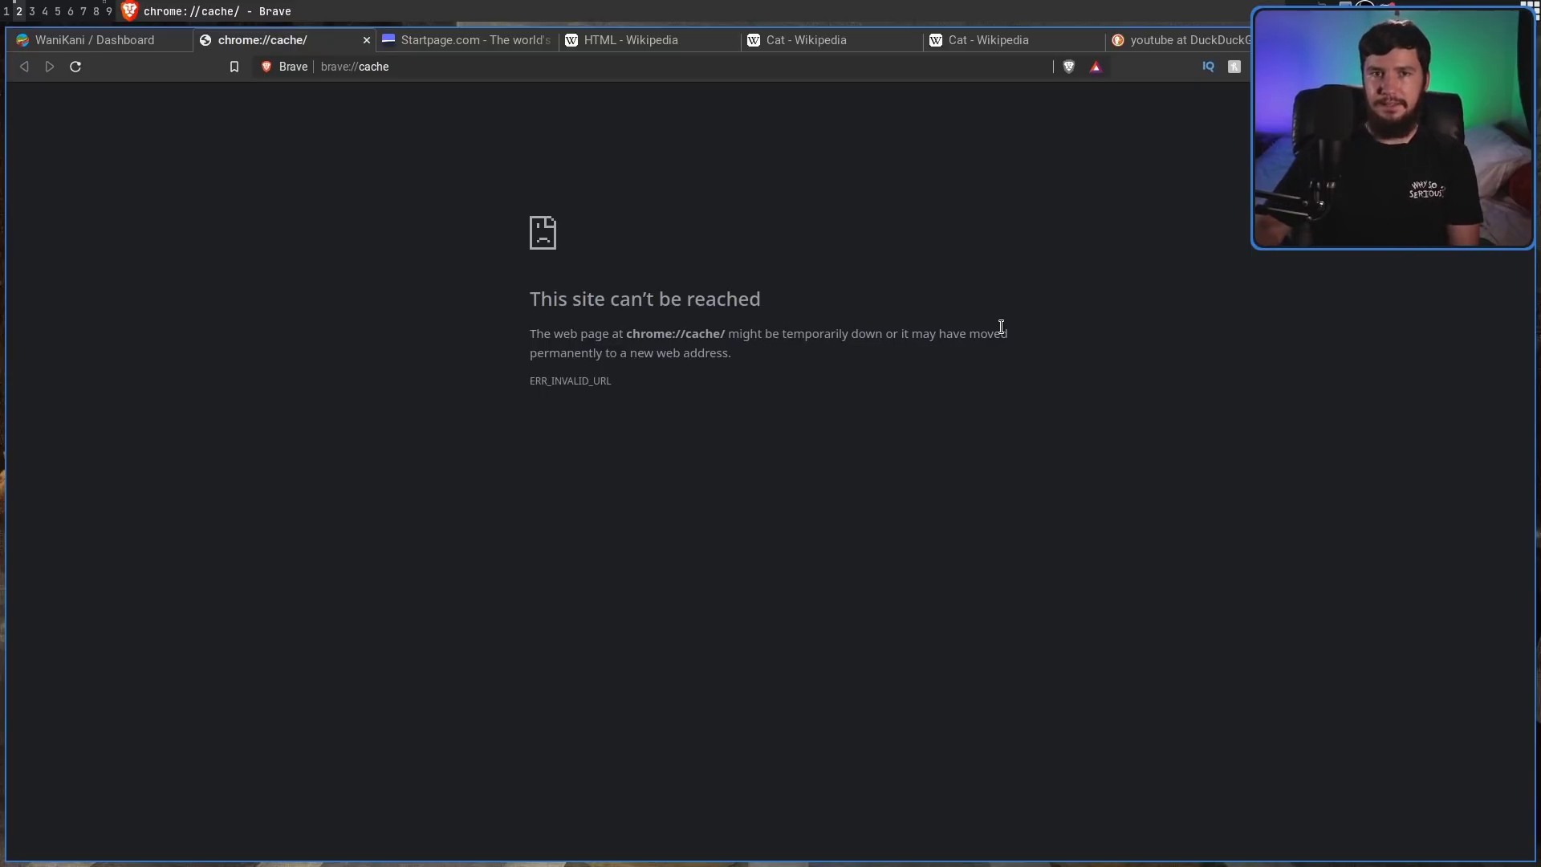
Step: Close the cache error tab, find 'markdown' in the README, and go to the Markdown preview section
{"action": "key", "text": "ctrl+w"}
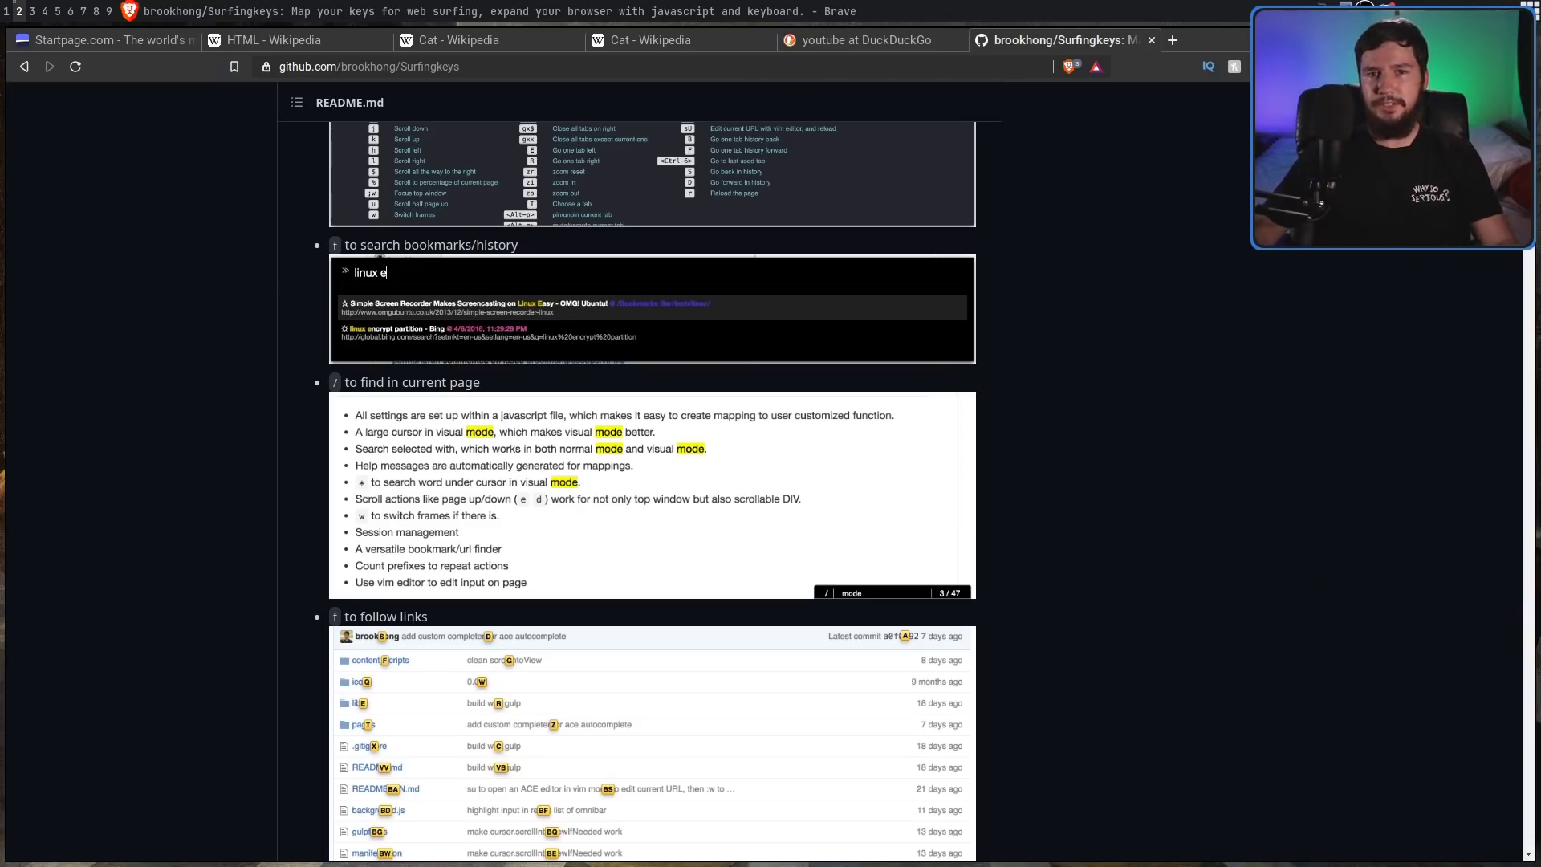
{"action": "left_click_drag", "start_coordinate": [1534, 211], "coordinate": [1519, 450]}
{"action": "key", "text": "ctrl+f"}
{"action": "type", "text": "markdown"}
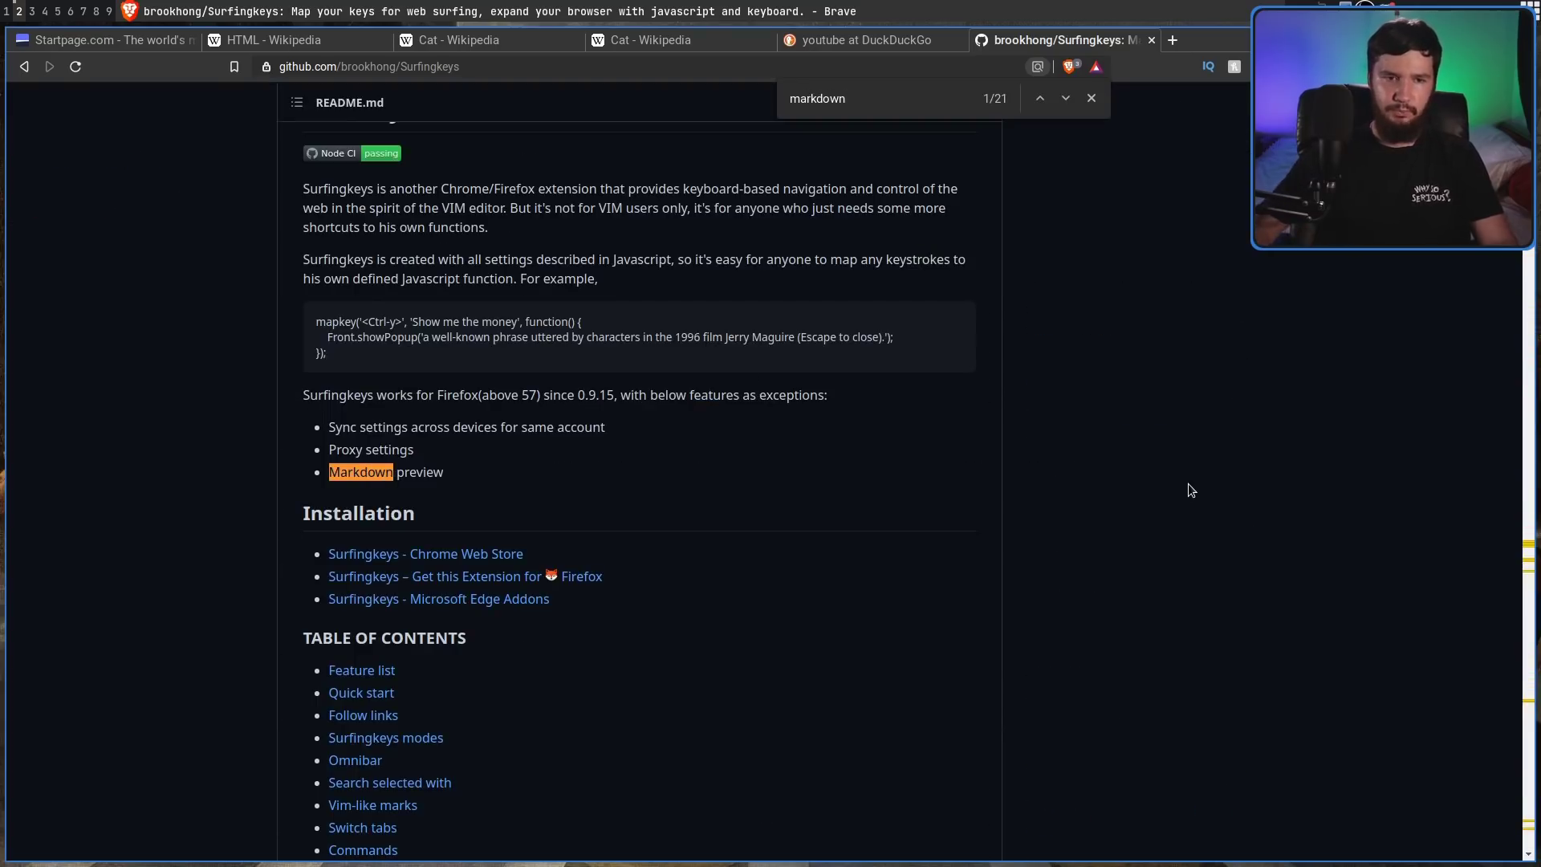
{"action": "key", "text": "Return"}
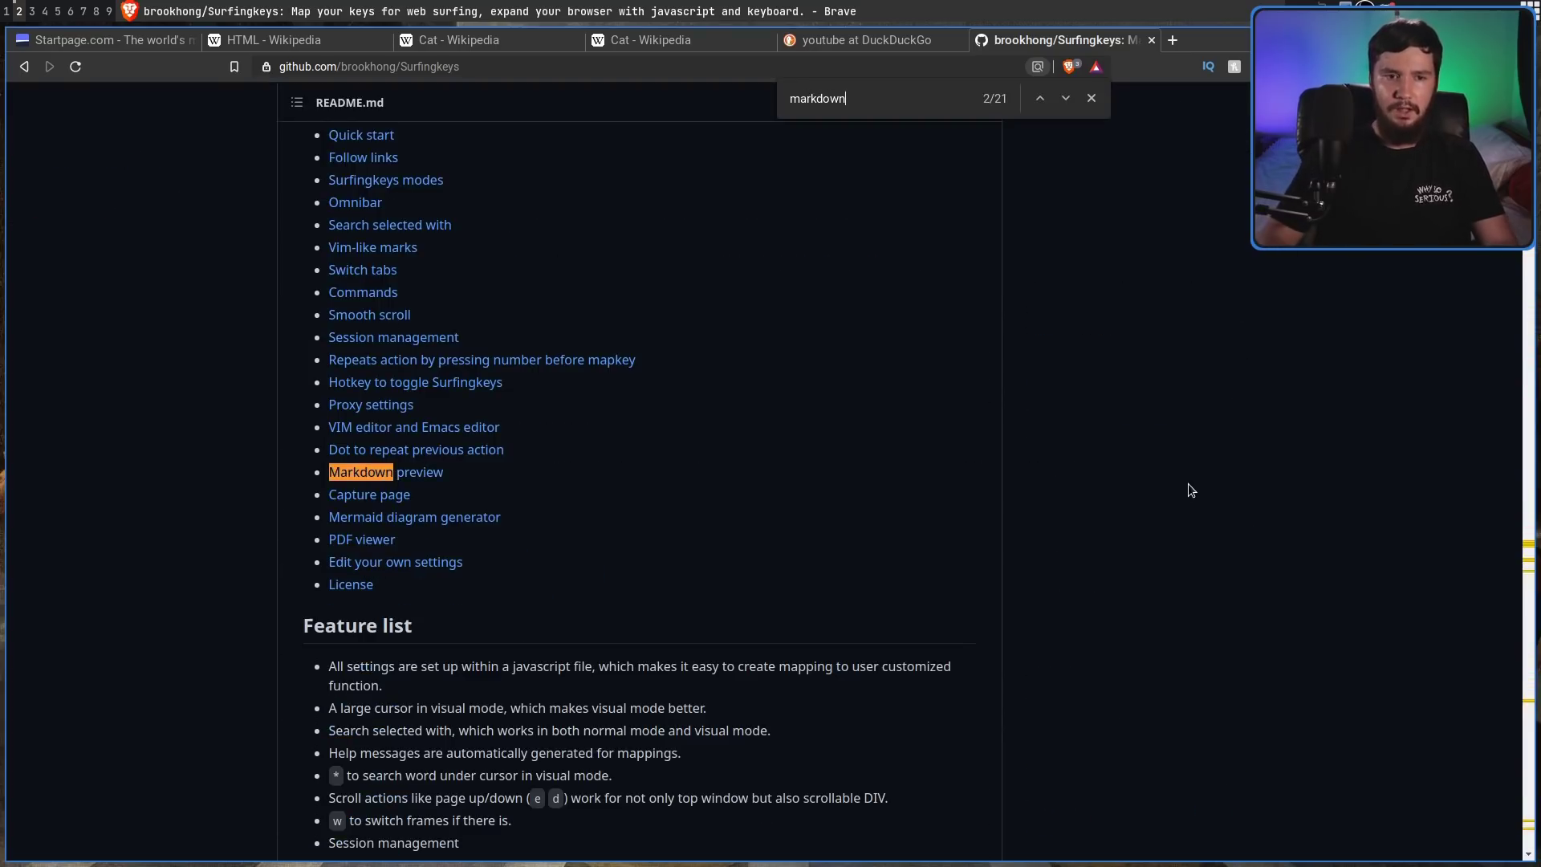
{"action": "left_click", "coordinate": [423, 475]}
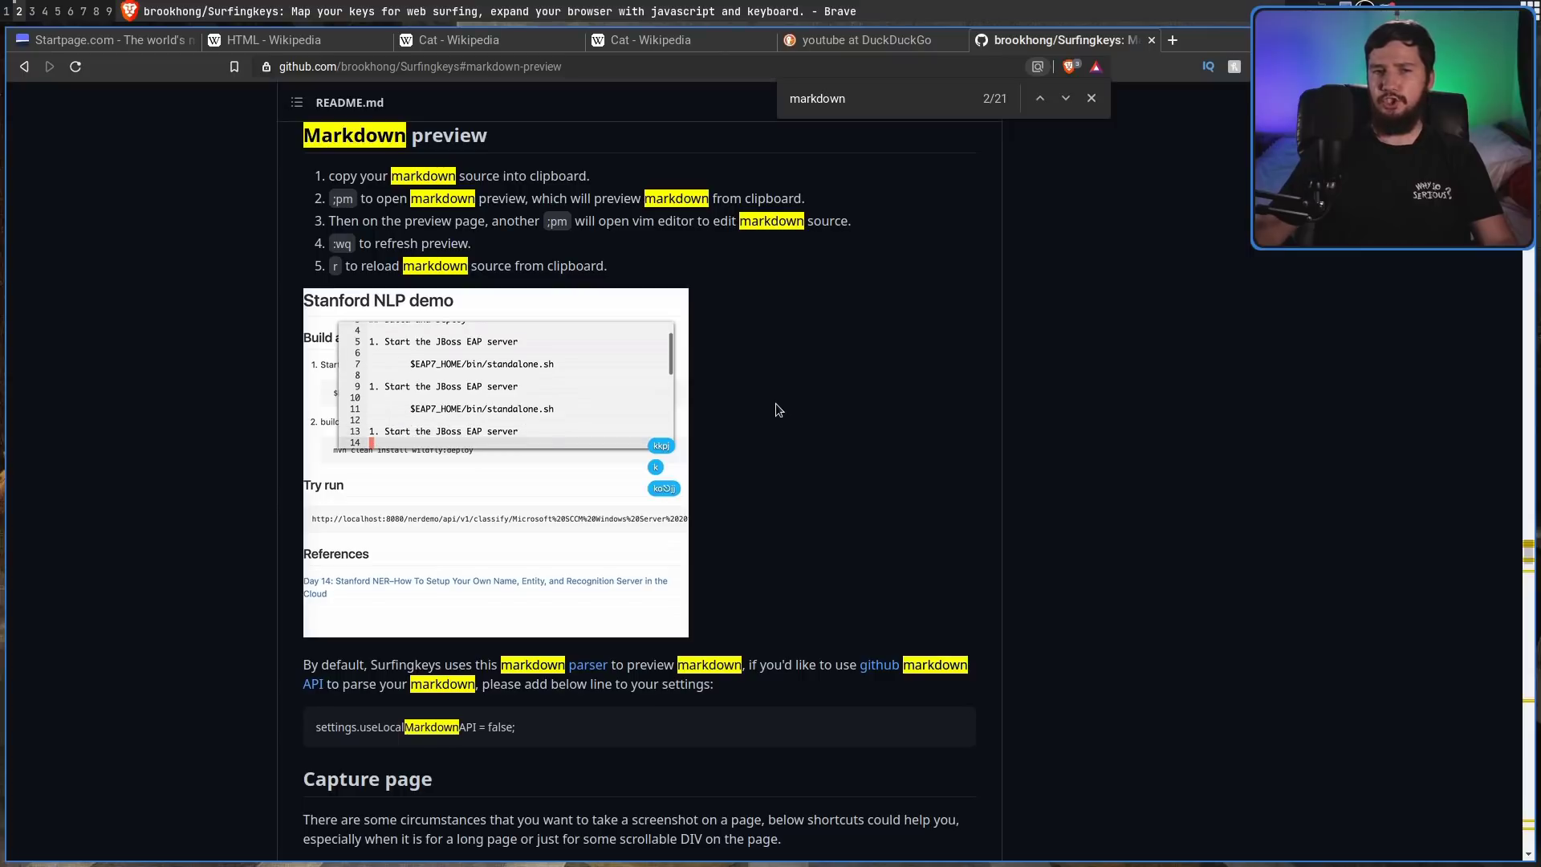
Step: Search the README for 'pdf', go to the PDF viewer section, and scroll down
{"action": "left_click", "coordinate": [920, 111]}
{"action": "key", "text": "ctrl+a"}
{"action": "key", "text": "BackSpace"}
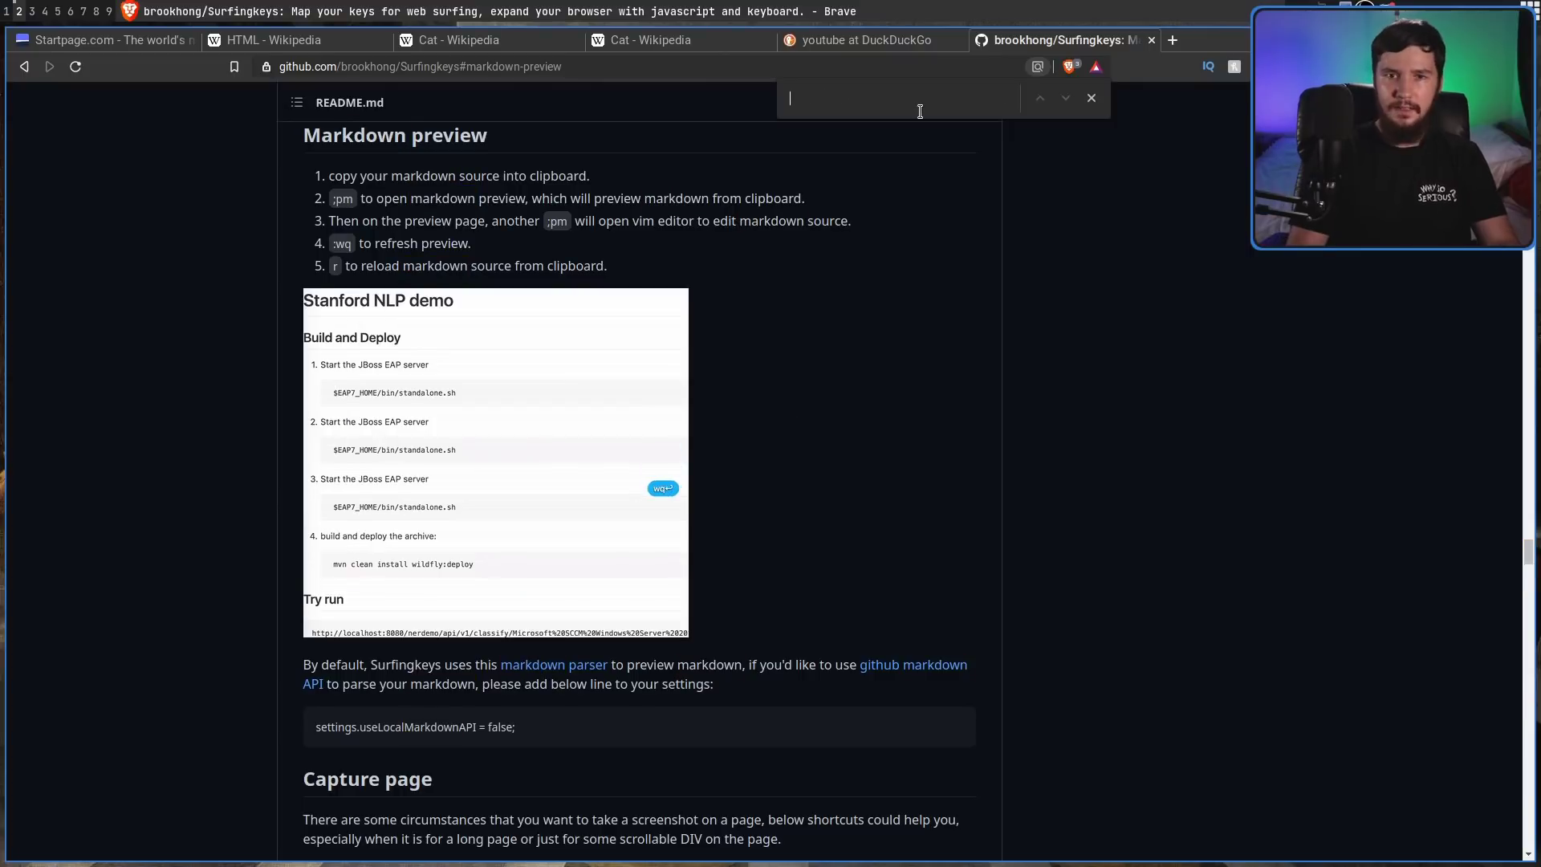
{"action": "type", "text": "pdf"}
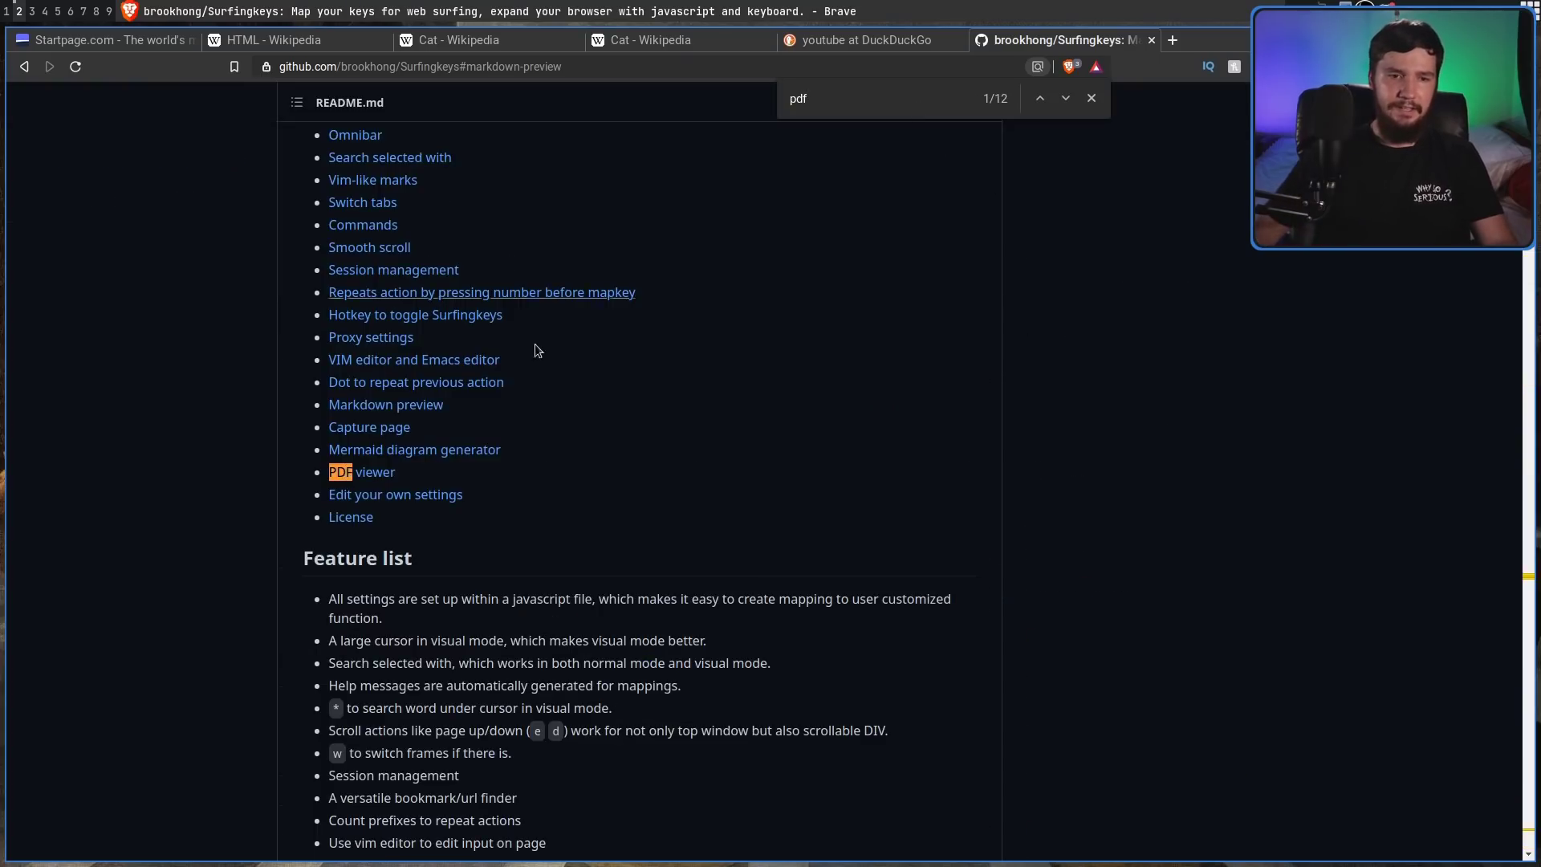
{"action": "left_click", "coordinate": [374, 473]}
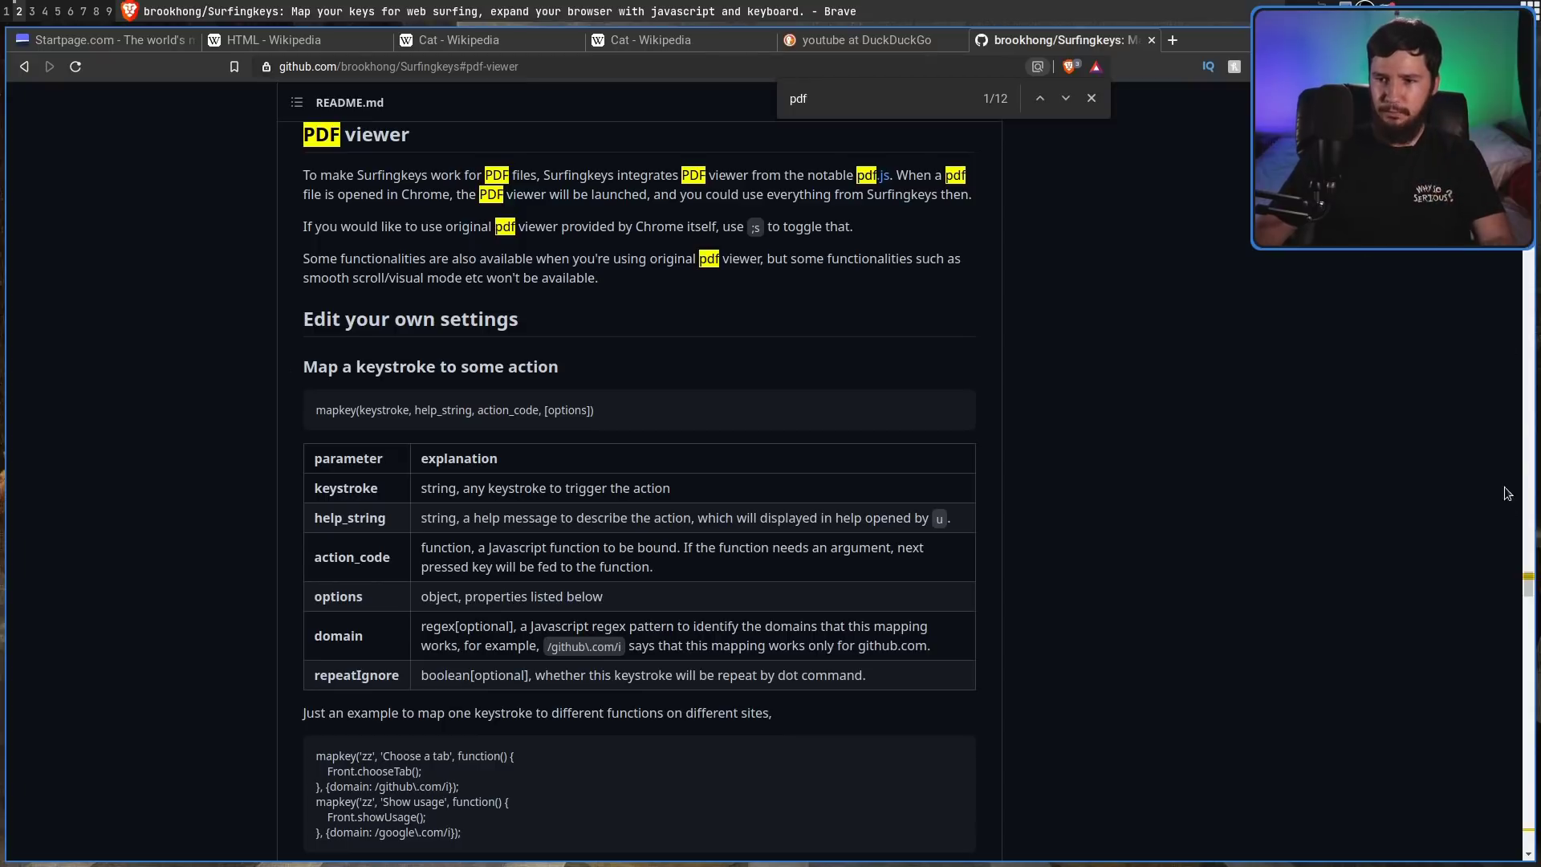
{"action": "left_click_drag", "start_coordinate": [1530, 591], "coordinate": [1524, 809]}
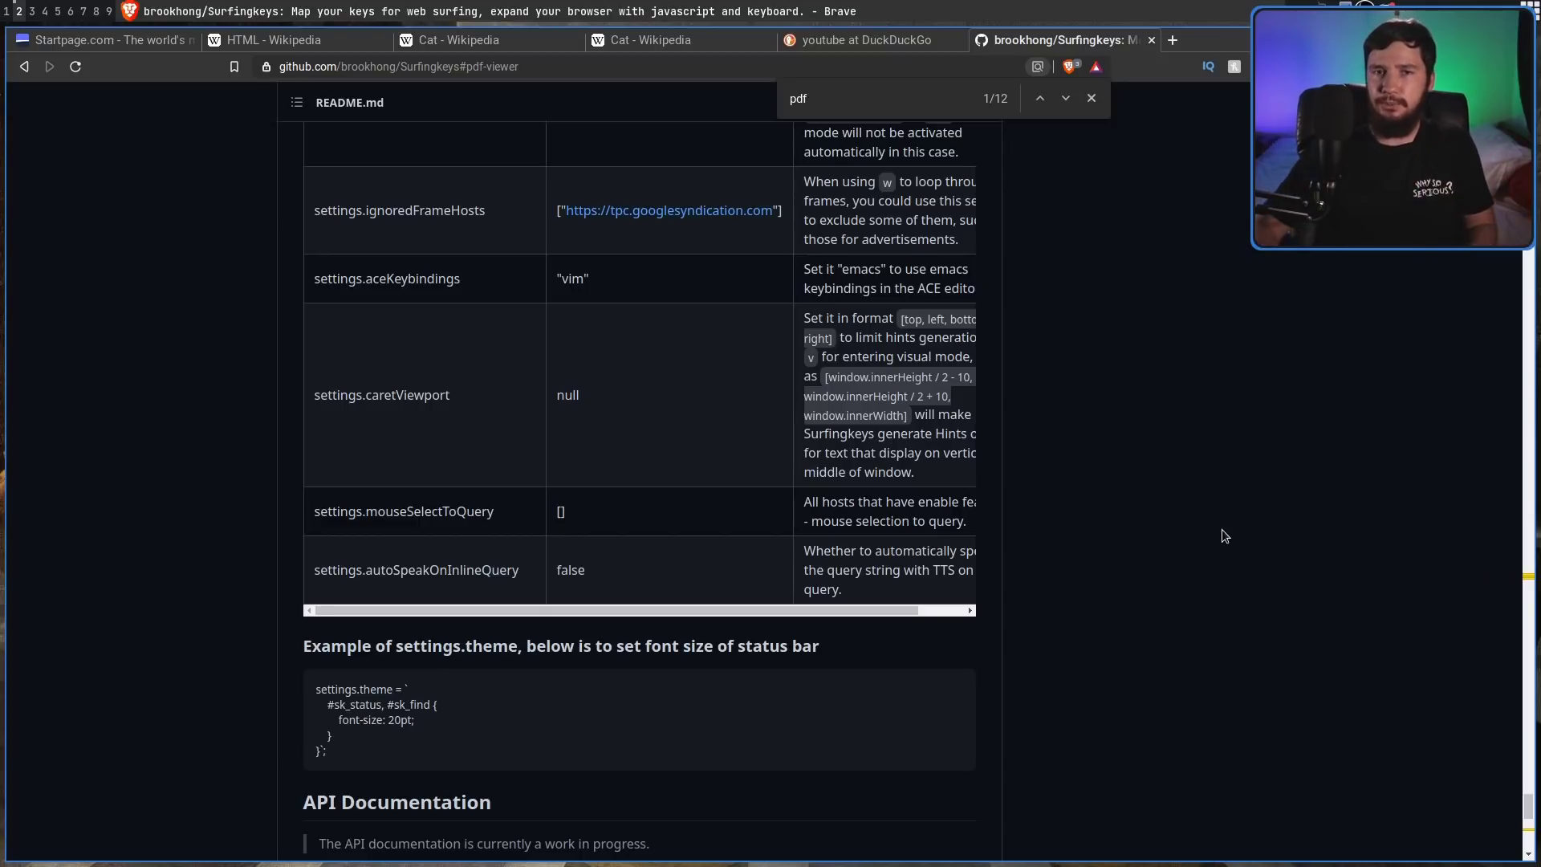
Step: Open the Surfingkeys extension options from its toolbar icon's Manage extensions page
{"action": "key", "text": "Escape"}
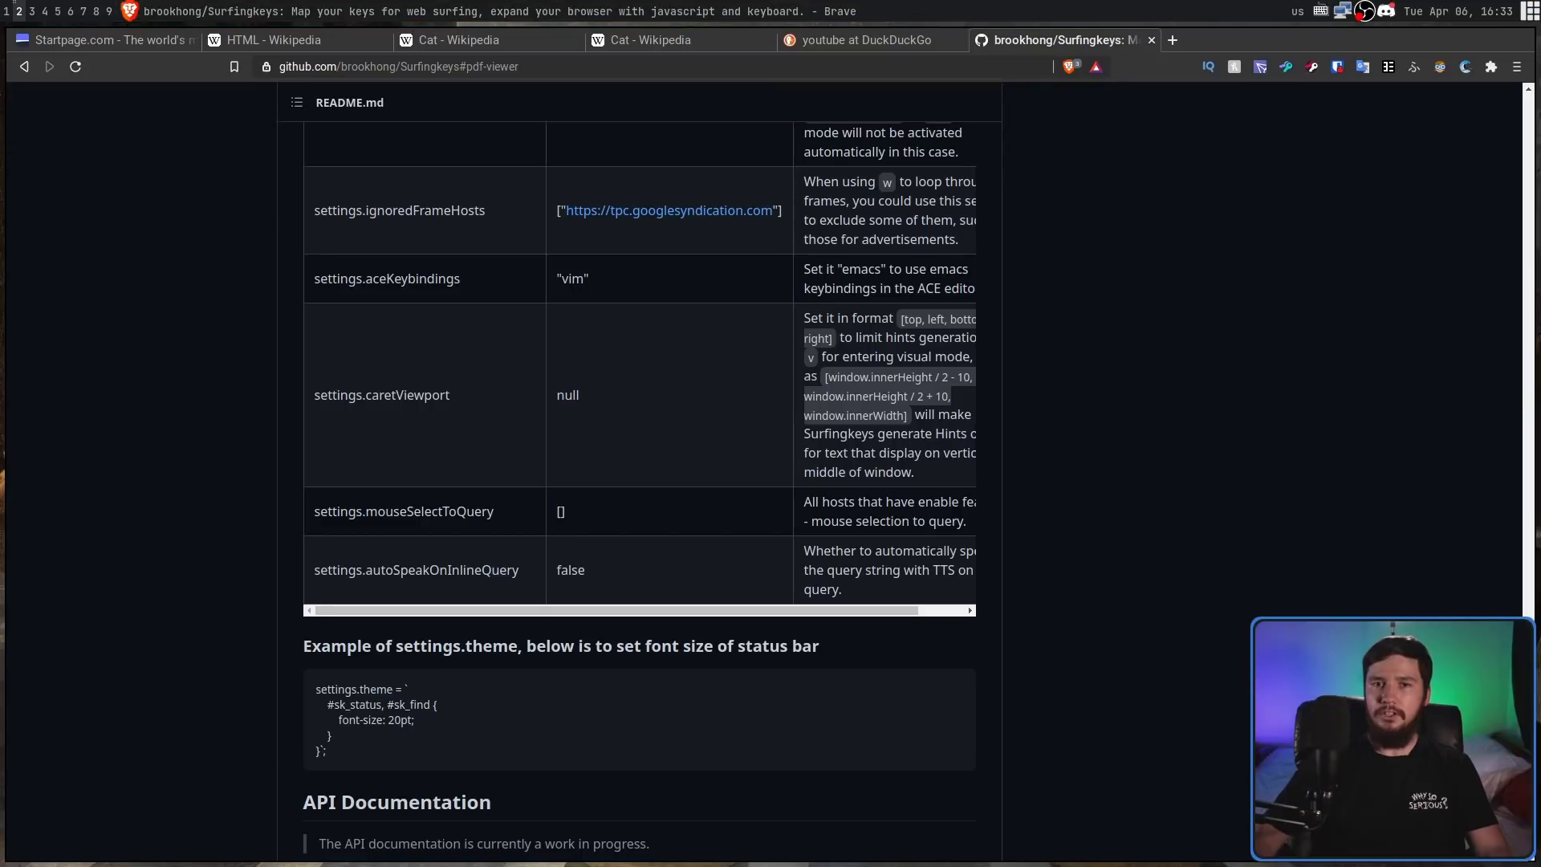
{"action": "left_click", "coordinate": [1470, 69]}
{"action": "right_click", "coordinate": [1468, 69]}
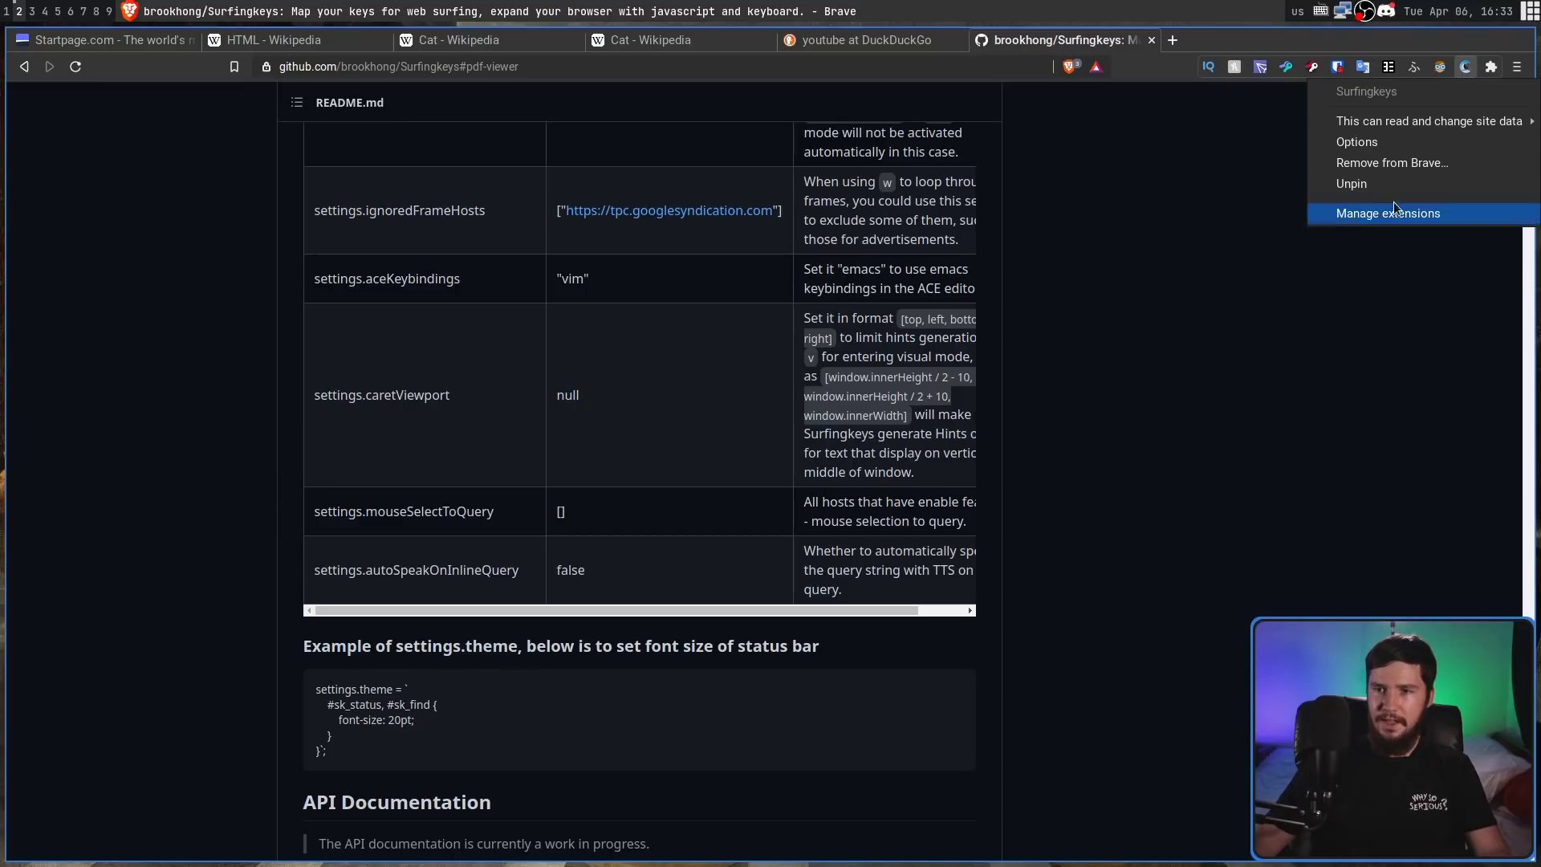
{"action": "left_click", "coordinate": [1384, 212]}
{"action": "scroll", "coordinate": [896, 268], "scroll_direction": "down", "scroll_amount": 2}
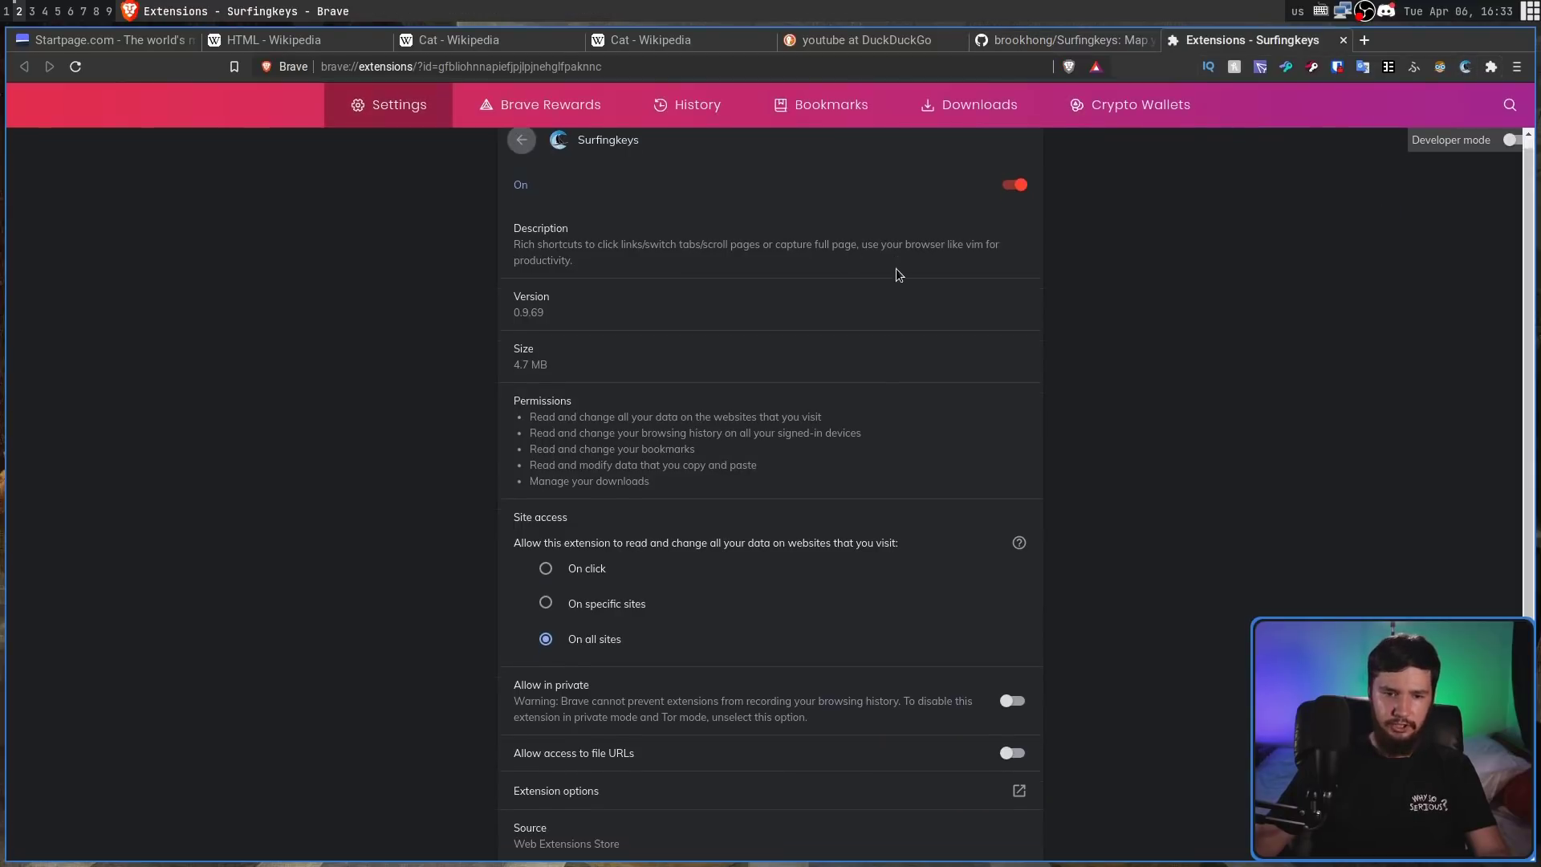
{"action": "left_click", "coordinate": [600, 701]}
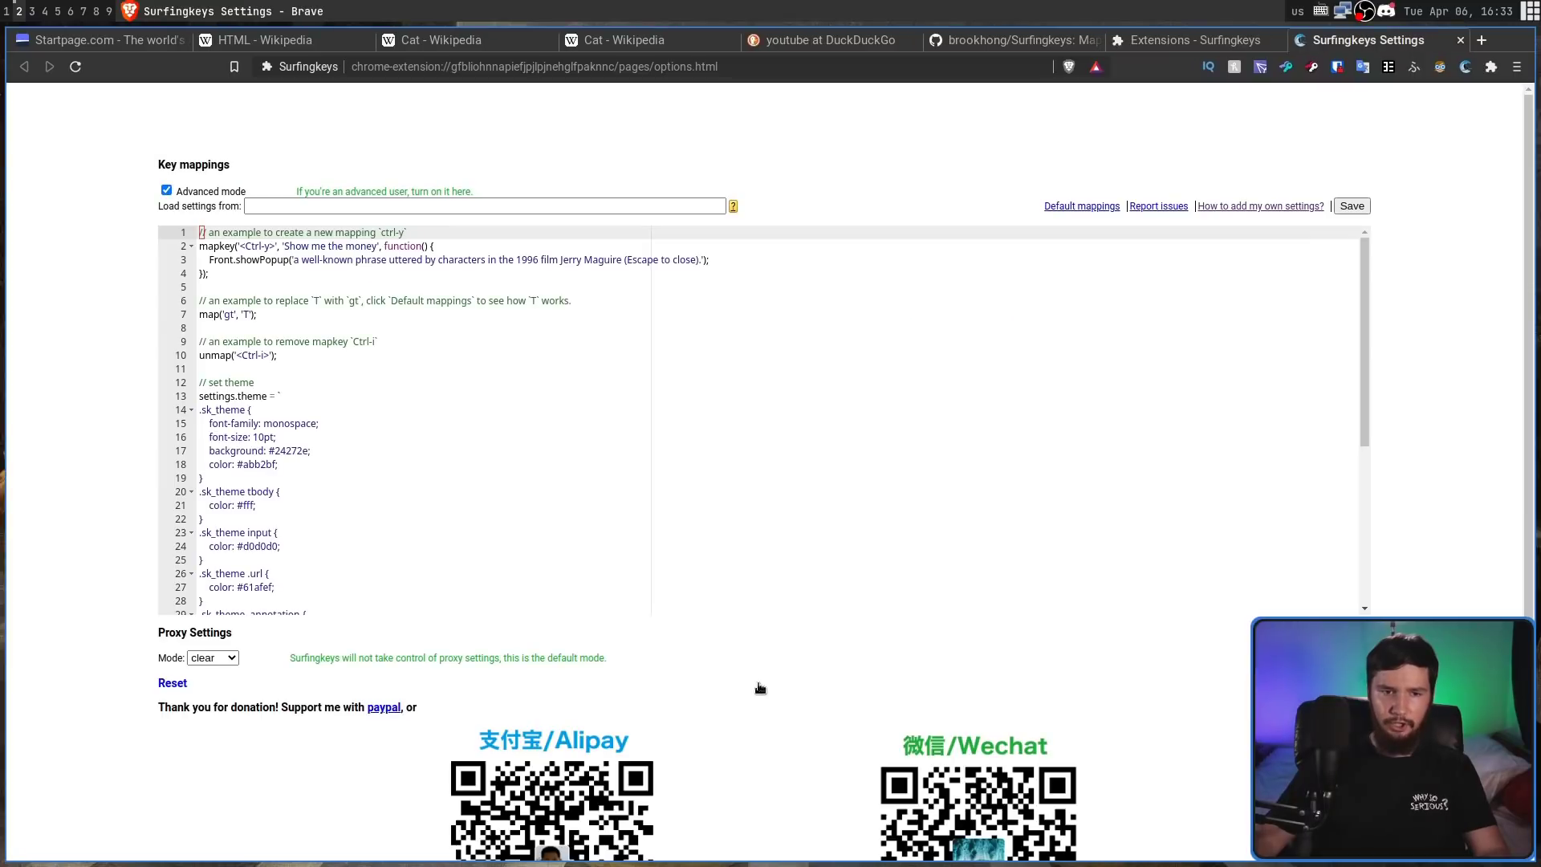
Step: Browse the settings editor and select the .sk_theme style block
{"action": "scroll", "coordinate": [457, 401], "scroll_direction": "down", "scroll_amount": 4}
{"action": "scroll", "coordinate": [417, 408], "scroll_direction": "up", "scroll_amount": 4}
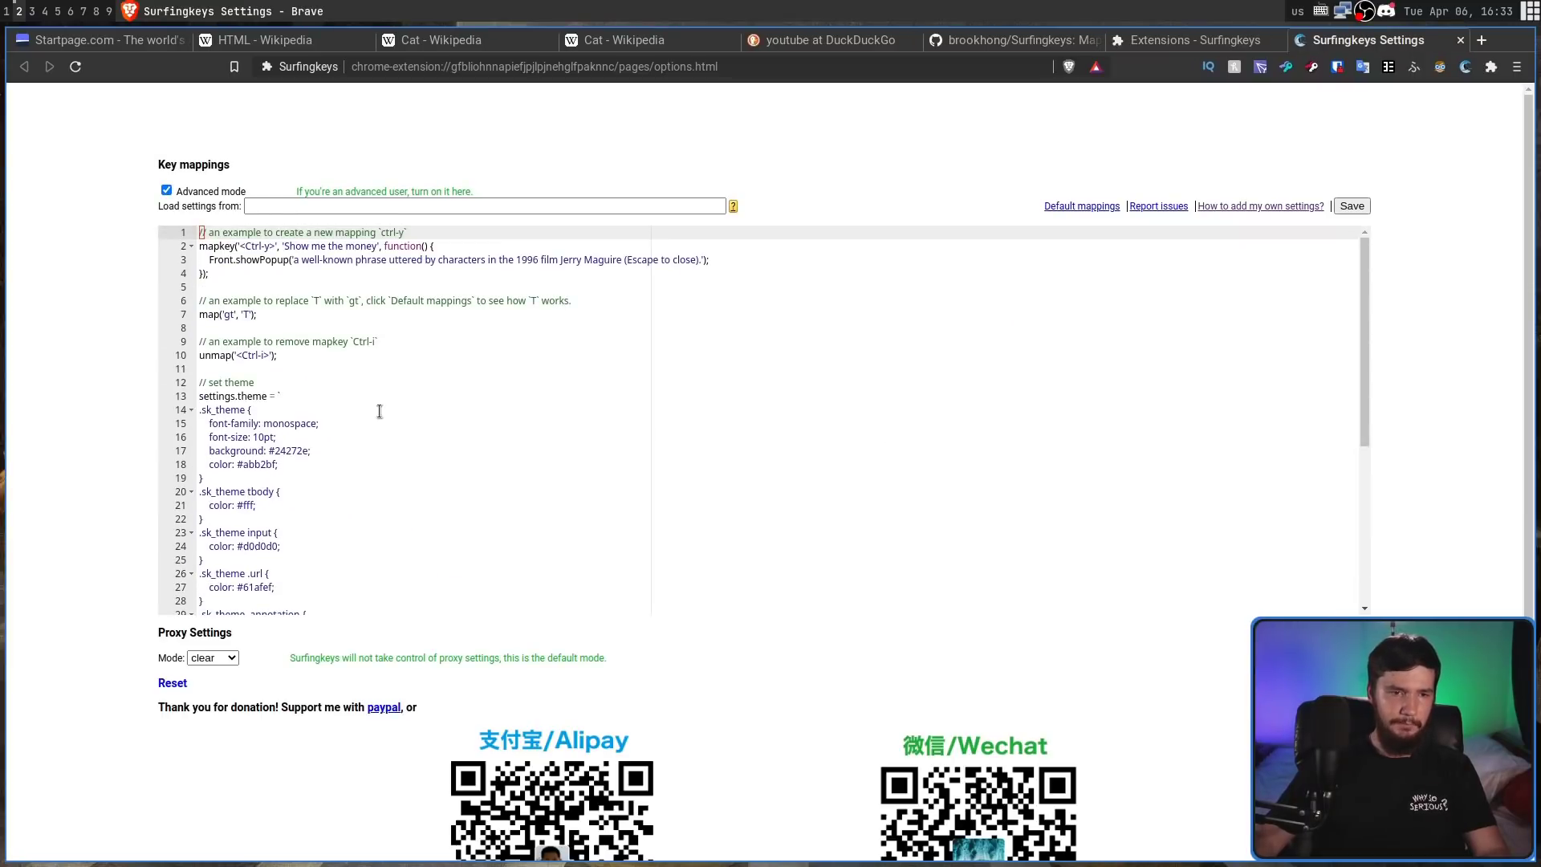
{"action": "left_click_drag", "start_coordinate": [257, 474], "coordinate": [196, 411]}
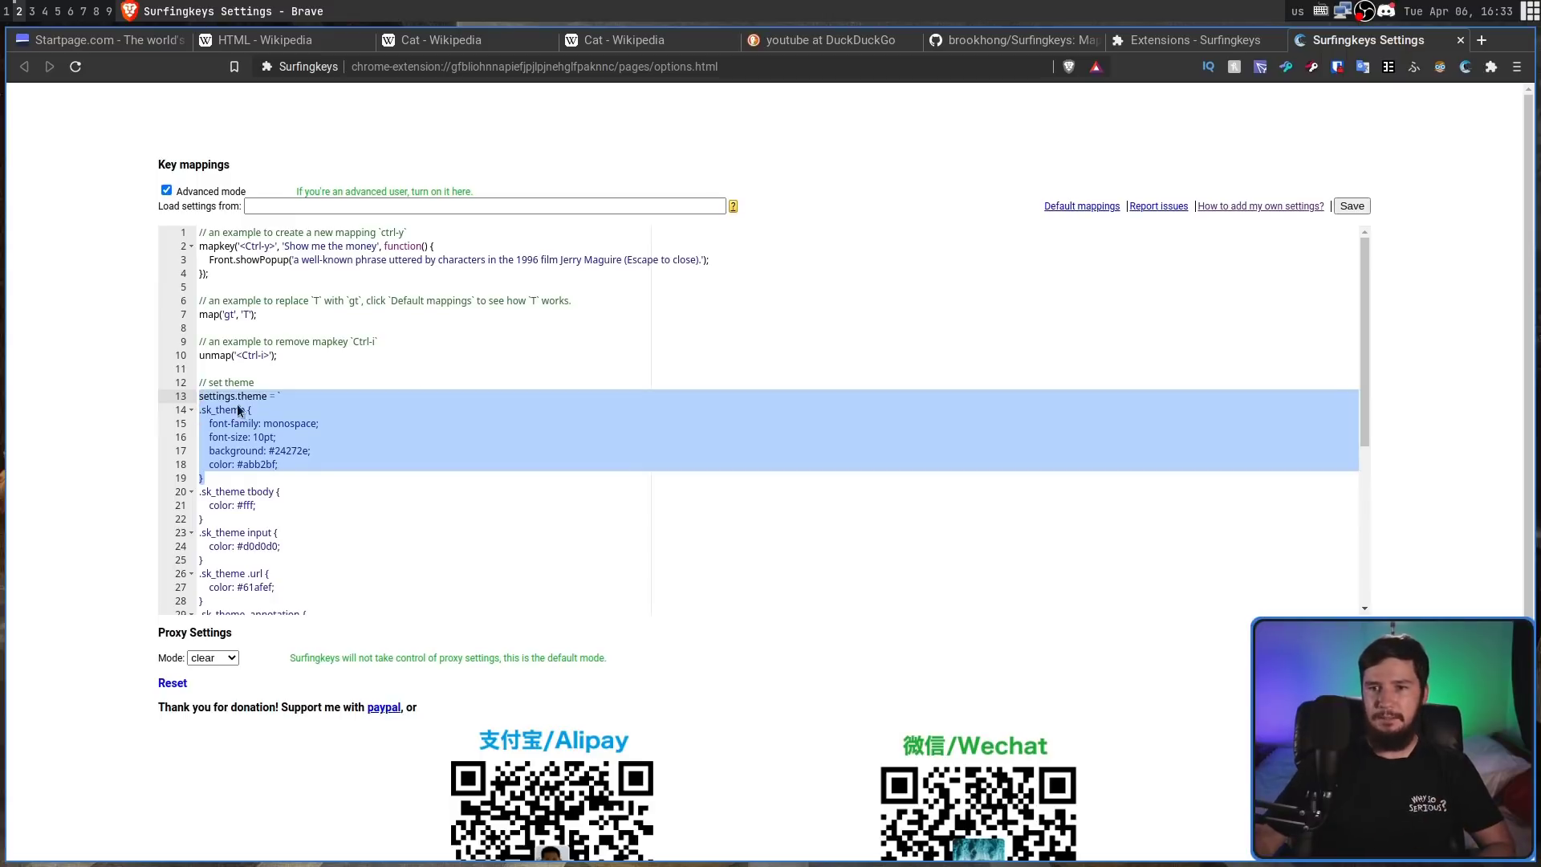
{"action": "left_click", "coordinate": [434, 341]}
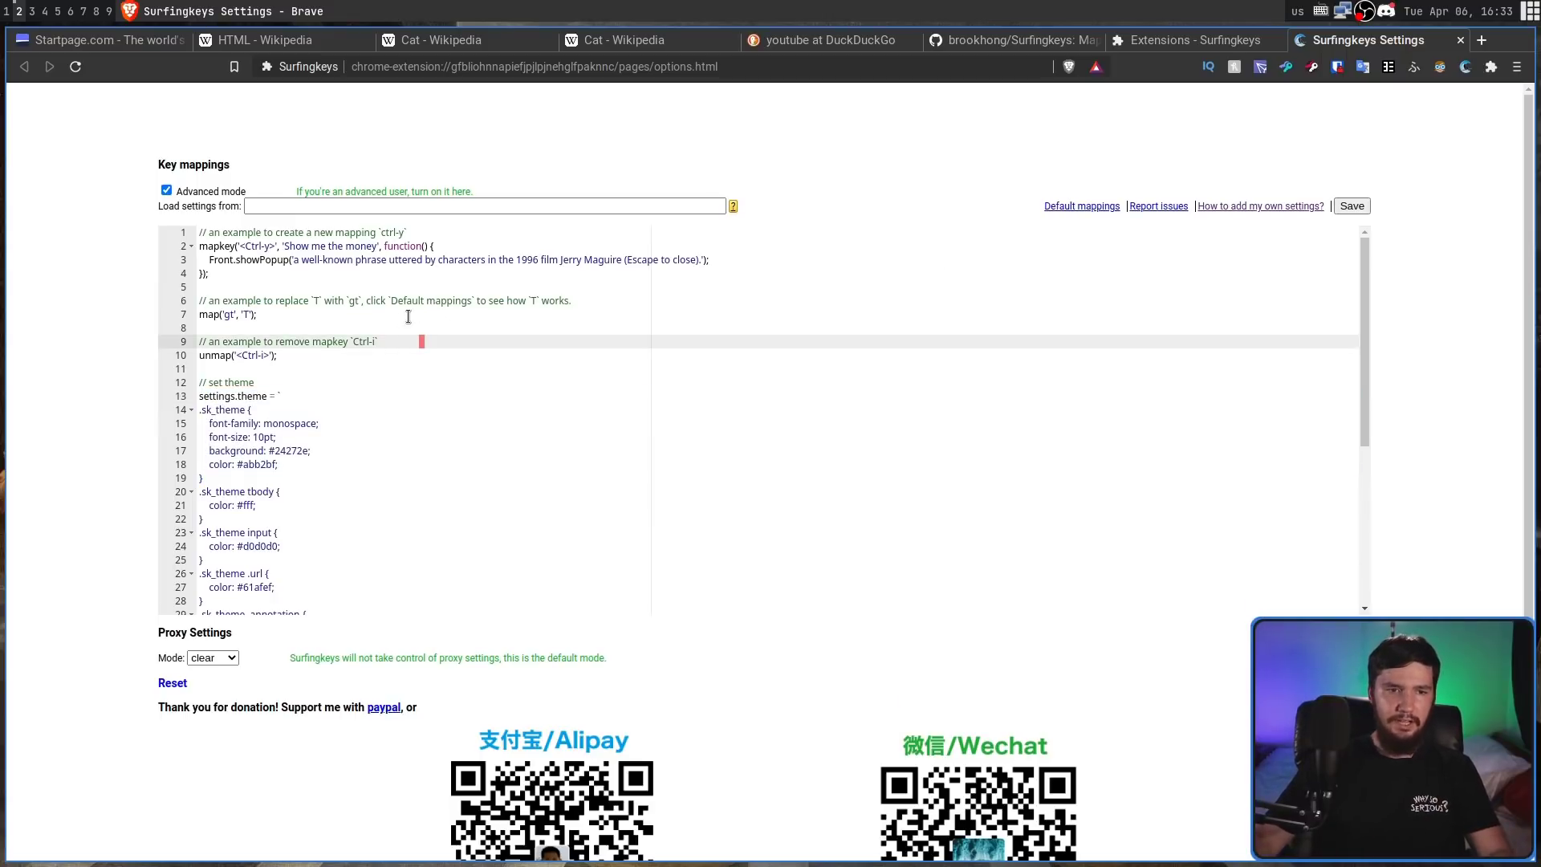